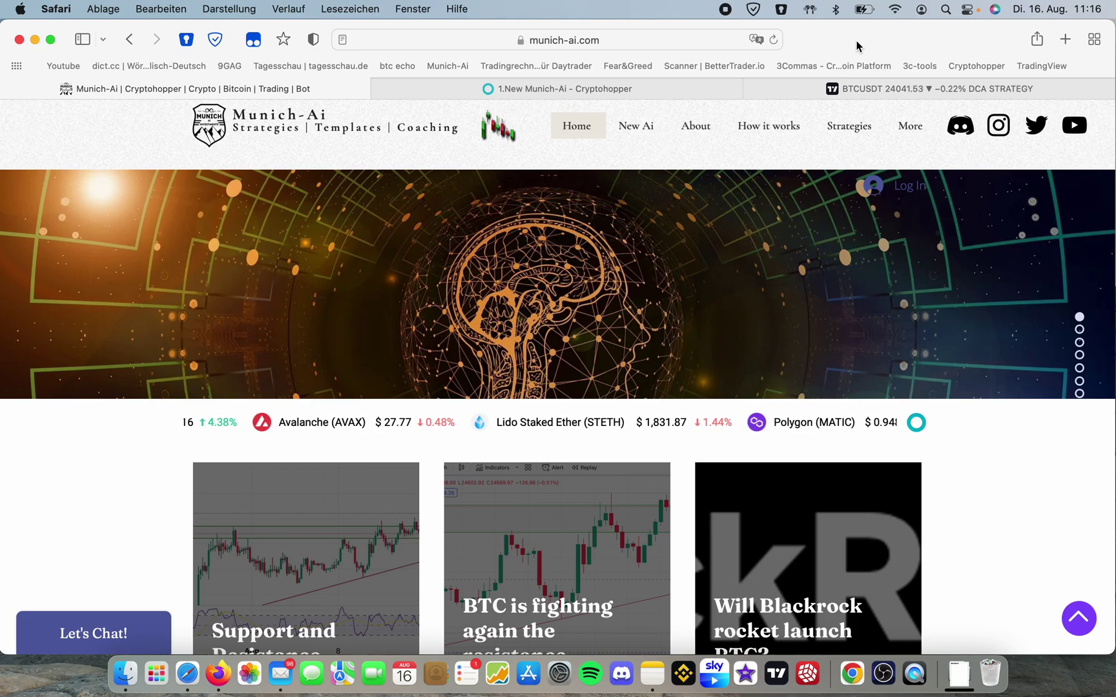
Switch to the TradingView BTCUSDT chart in Safari.
click(866, 88)
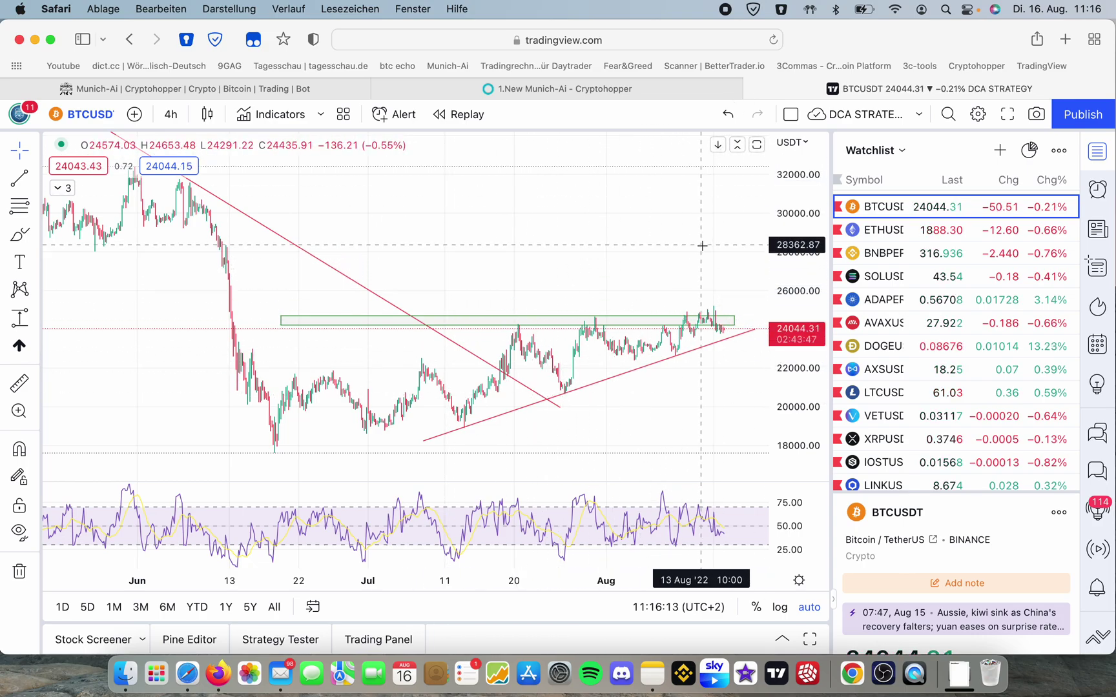
scroll(703, 245, up, 6)
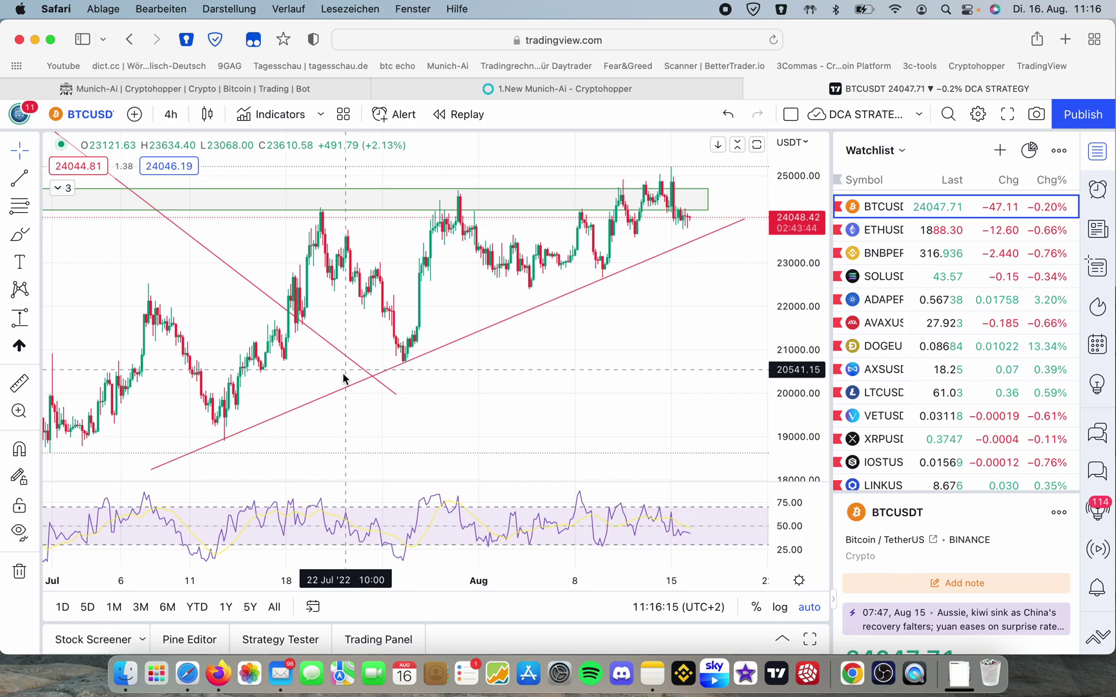
scroll(454, 353, down, 6)
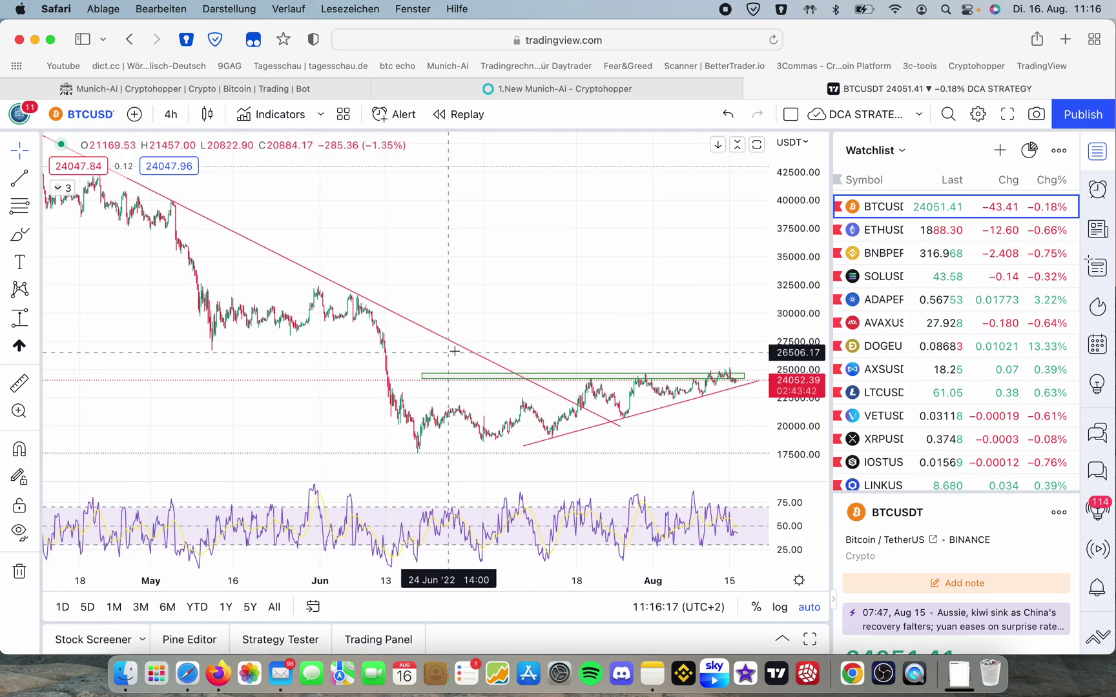
scroll(455, 352, up, 5)
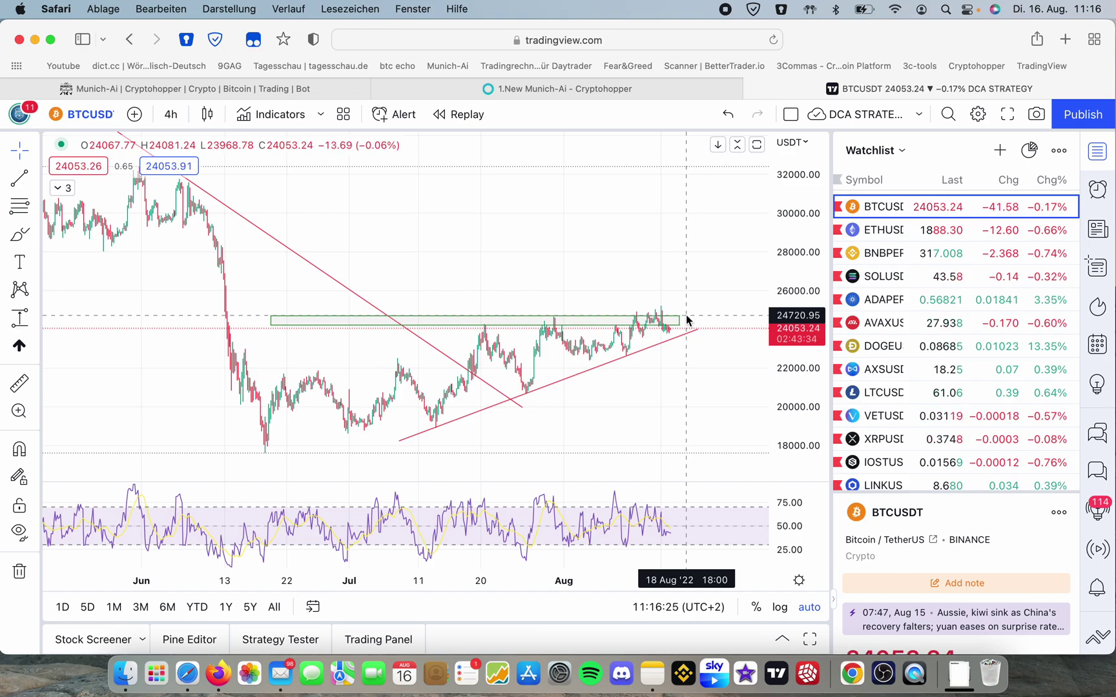
Switch back to the Munich-Ai website tab.
click(271, 88)
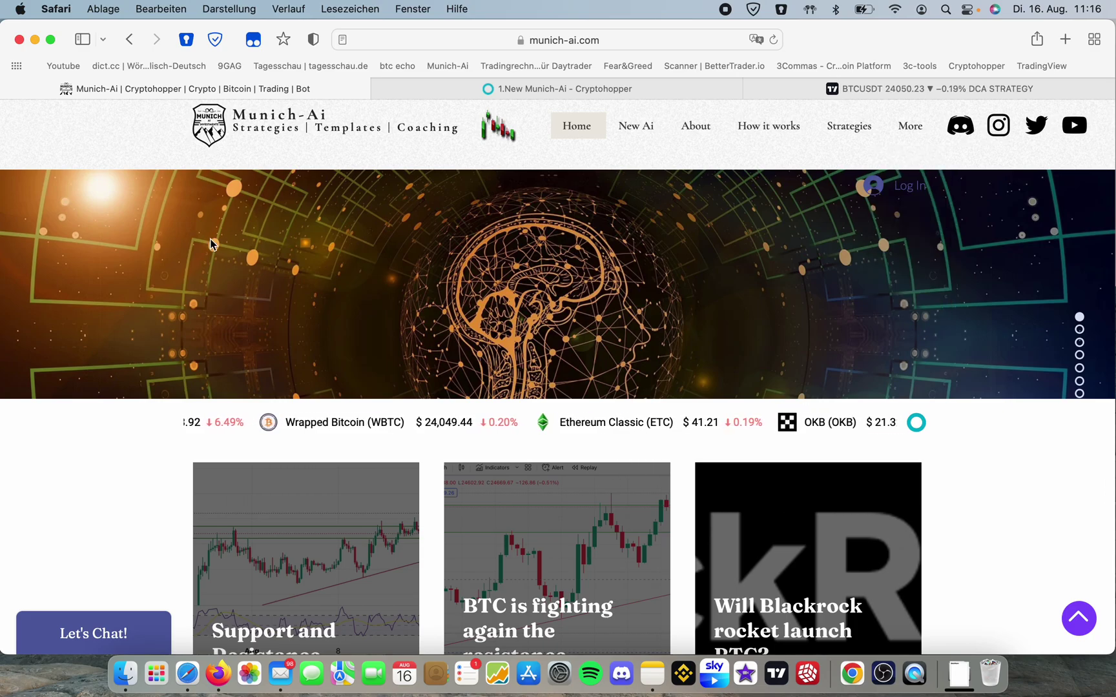
scroll(138, 525, down, 1)
scroll(136, 525, down, 5)
scroll(135, 524, down, 1)
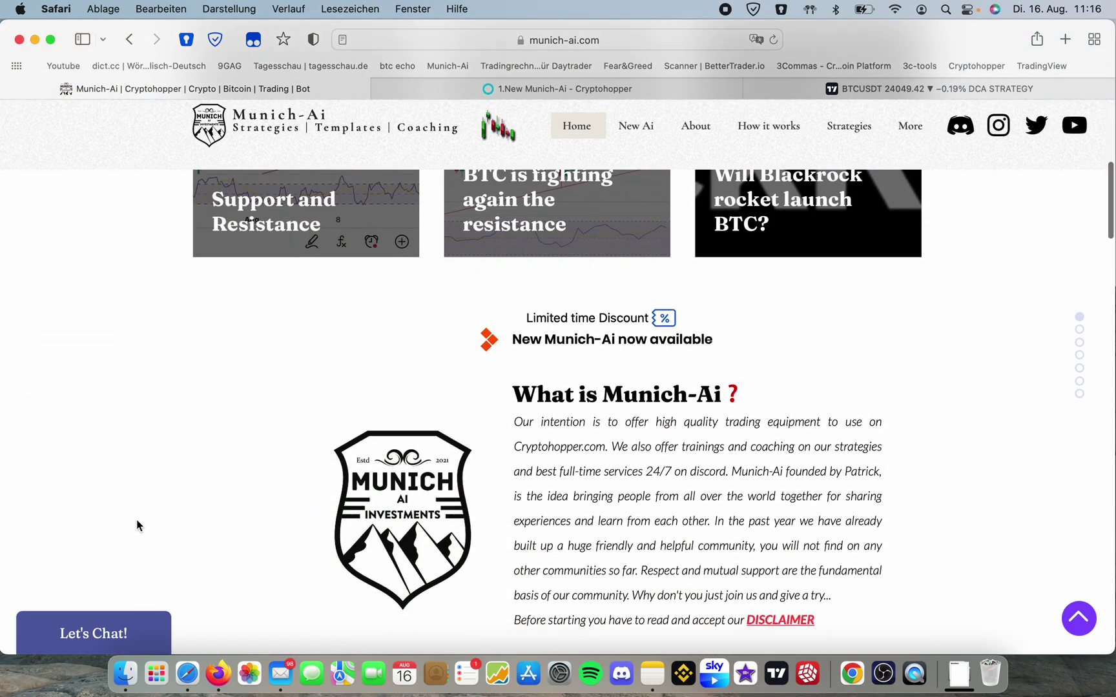
scroll(136, 524, up, 3)
scroll(136, 525, up, 2)
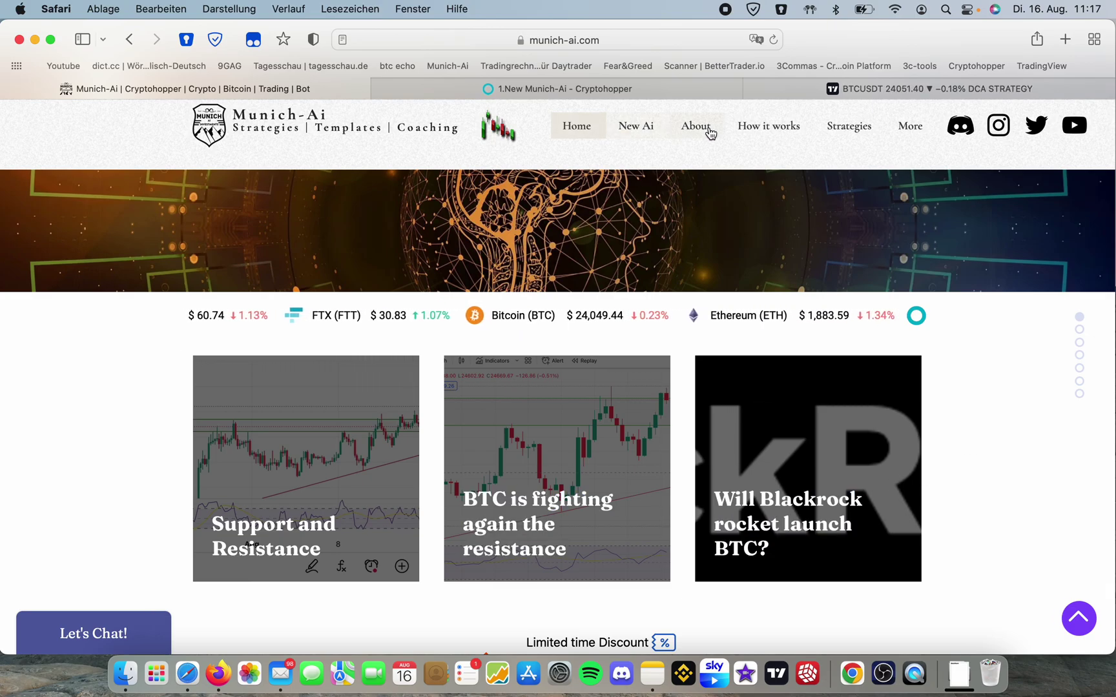
click(632, 128)
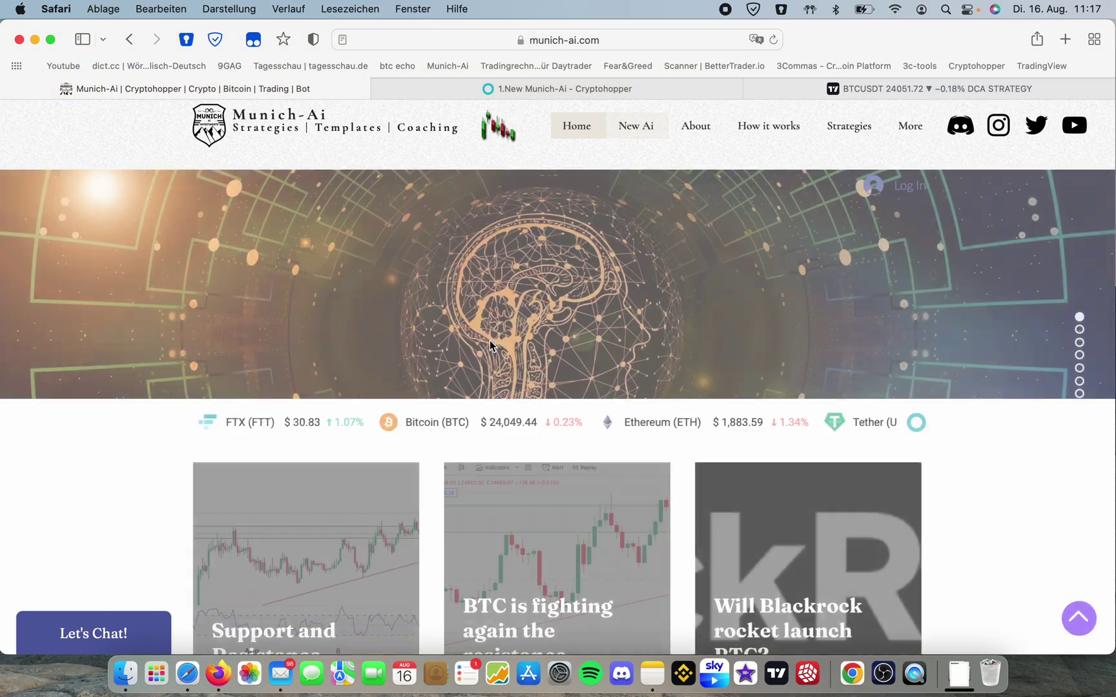
scroll(454, 441, down, 8)
scroll(454, 448, down, 5)
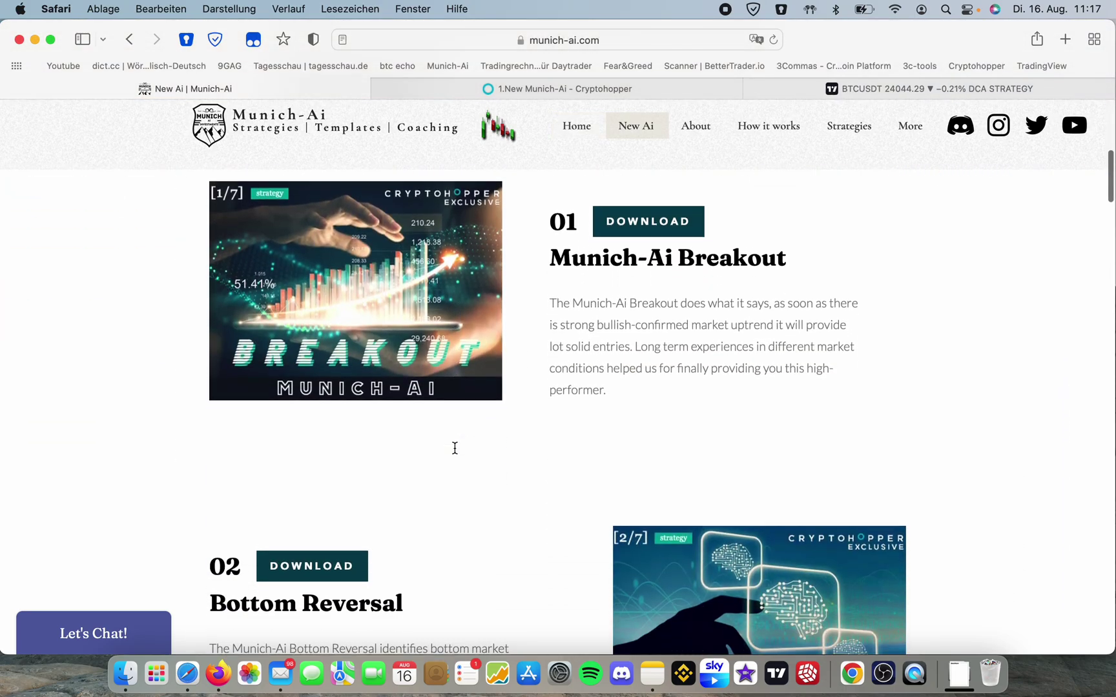
scroll(454, 448, down, 5)
scroll(454, 448, down, 5)
scroll(454, 448, down, 2)
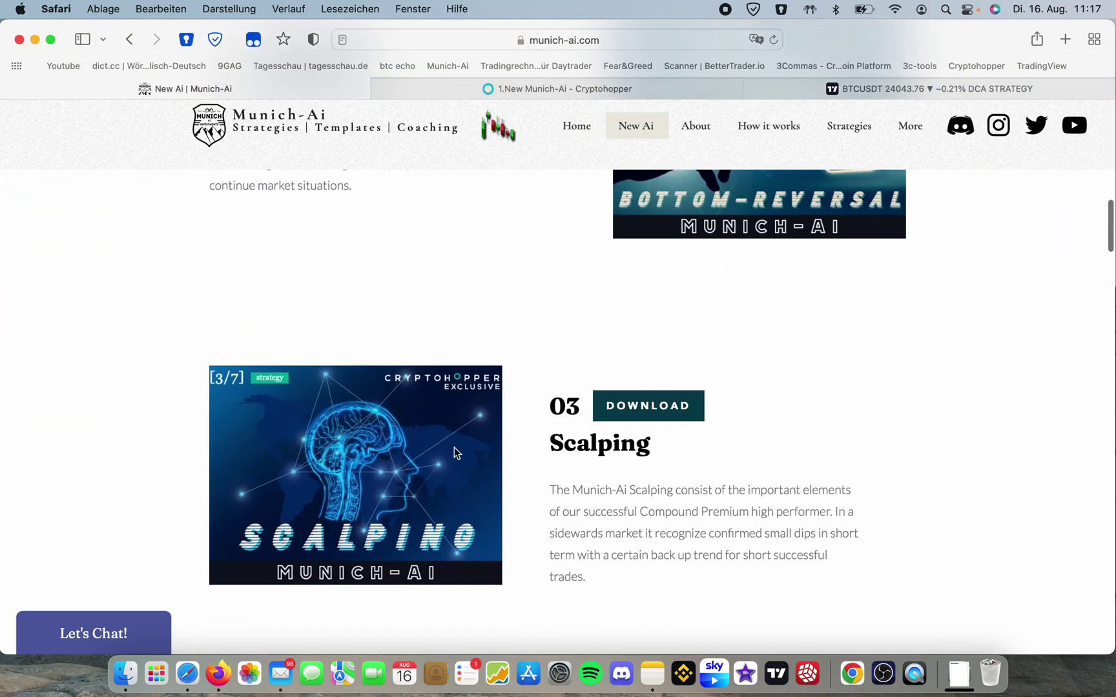
scroll(454, 447, down, 3)
scroll(454, 447, down, 8)
scroll(454, 447, up, 15)
scroll(454, 452, up, 5)
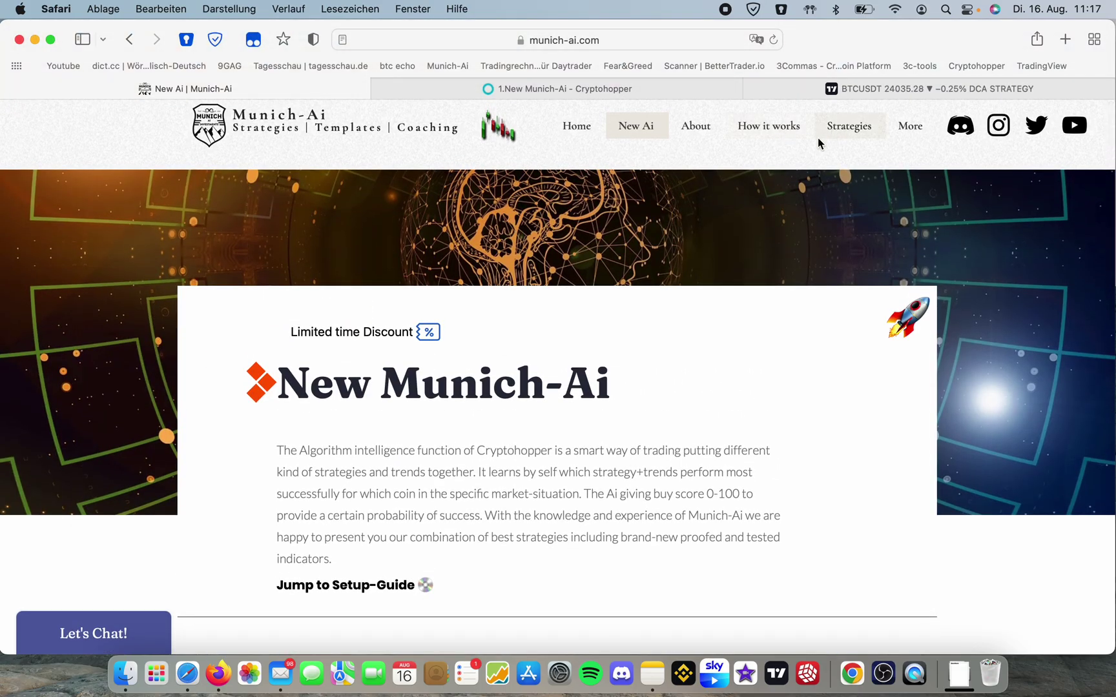
click(848, 126)
scroll(454, 448, down, 5)
scroll(455, 448, down, 10)
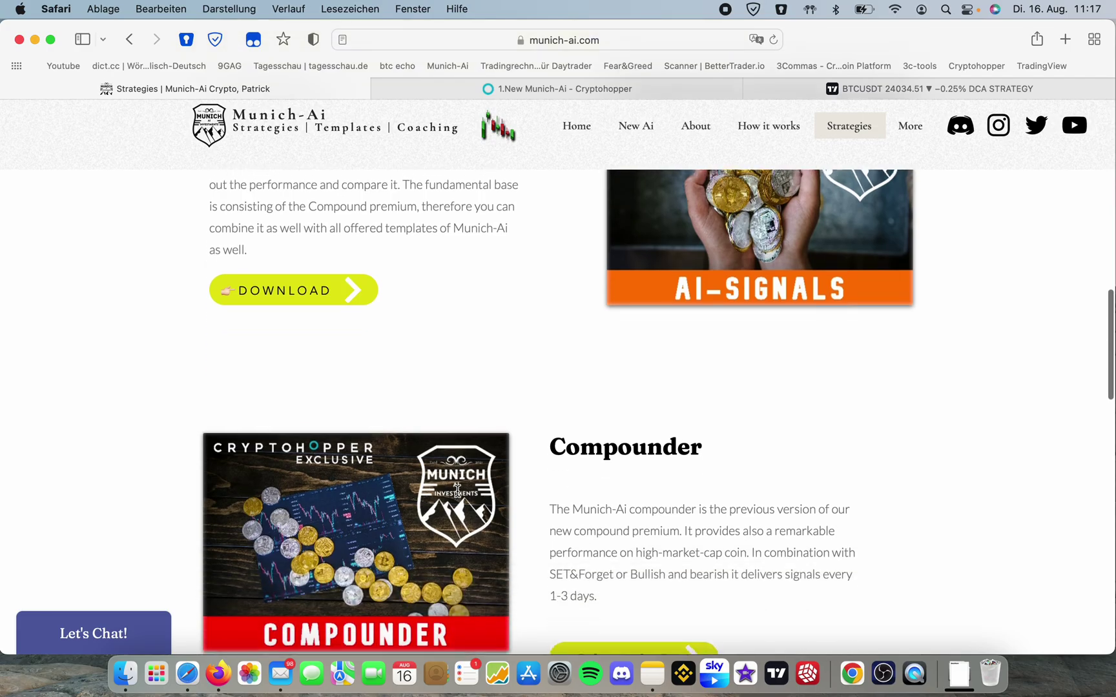
scroll(456, 492, down, 8)
scroll(456, 491, down, 5)
scroll(456, 492, up, 15)
scroll(456, 490, up, 2)
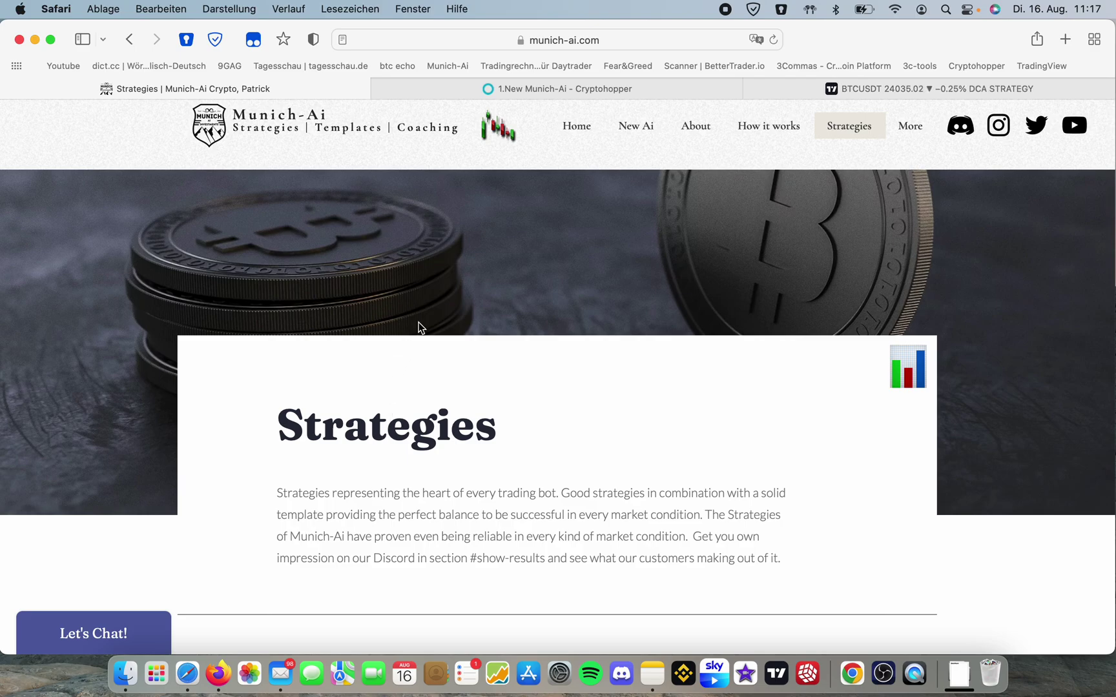
click(575, 134)
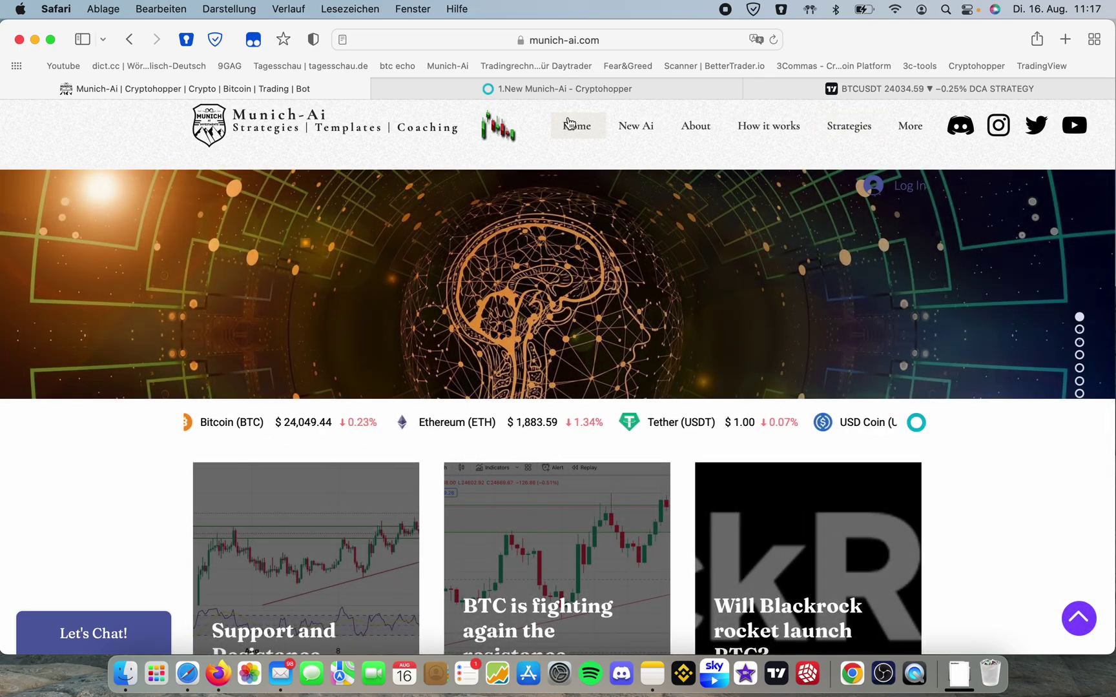
mouse_move(556, 89)
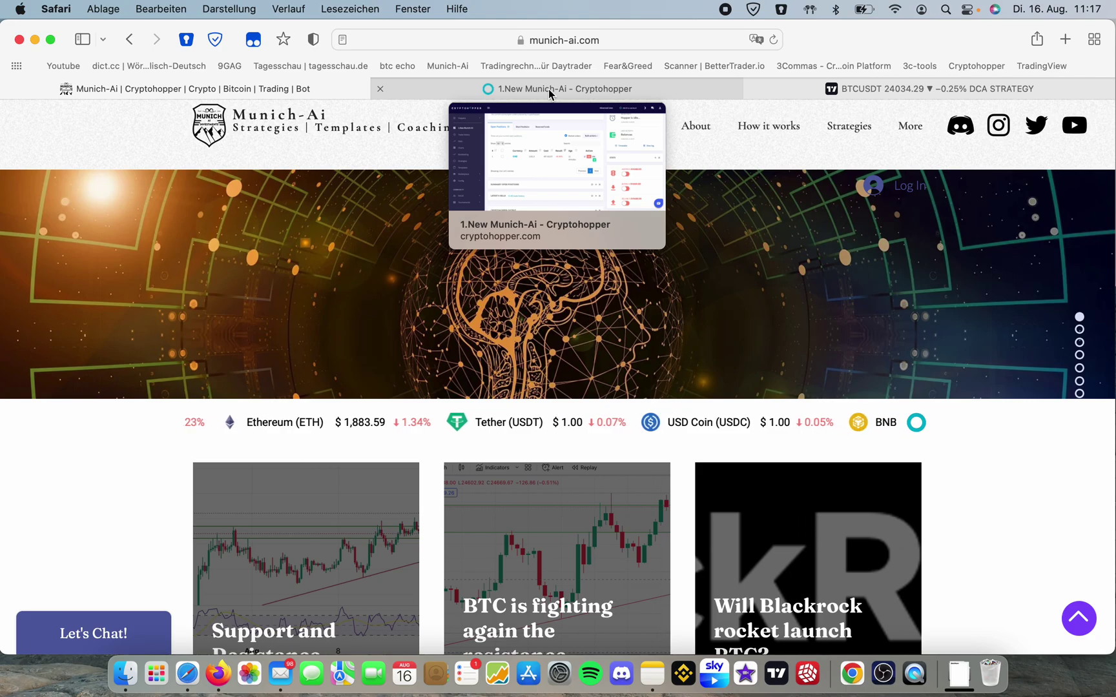
On the 1.New Munich-Ai dashboard, highlight the CHZ position's cost and −45.91% result.
click(550, 88)
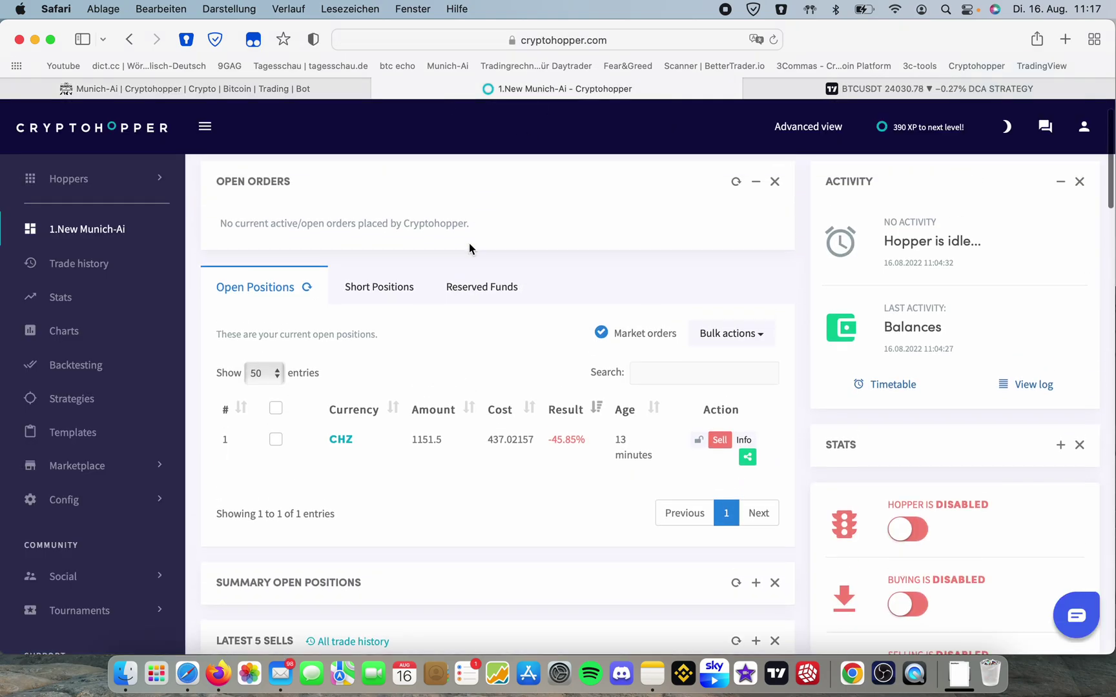
scroll(469, 248, up, 4)
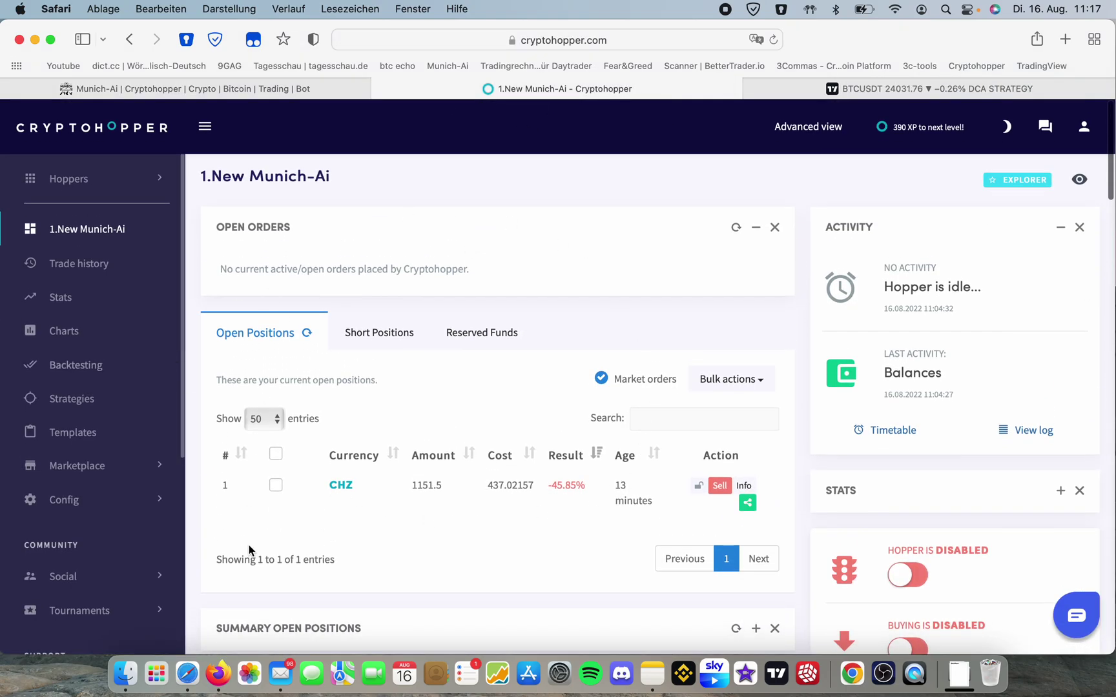
scroll(551, 550, down, 3)
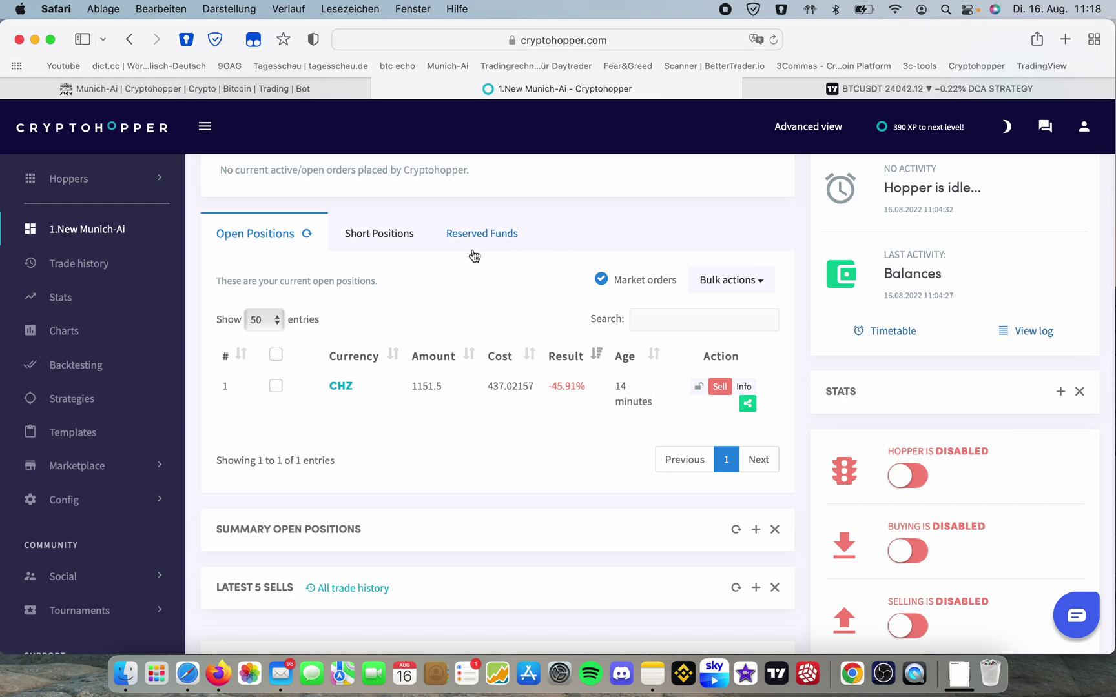
scroll(457, 282, up, 3)
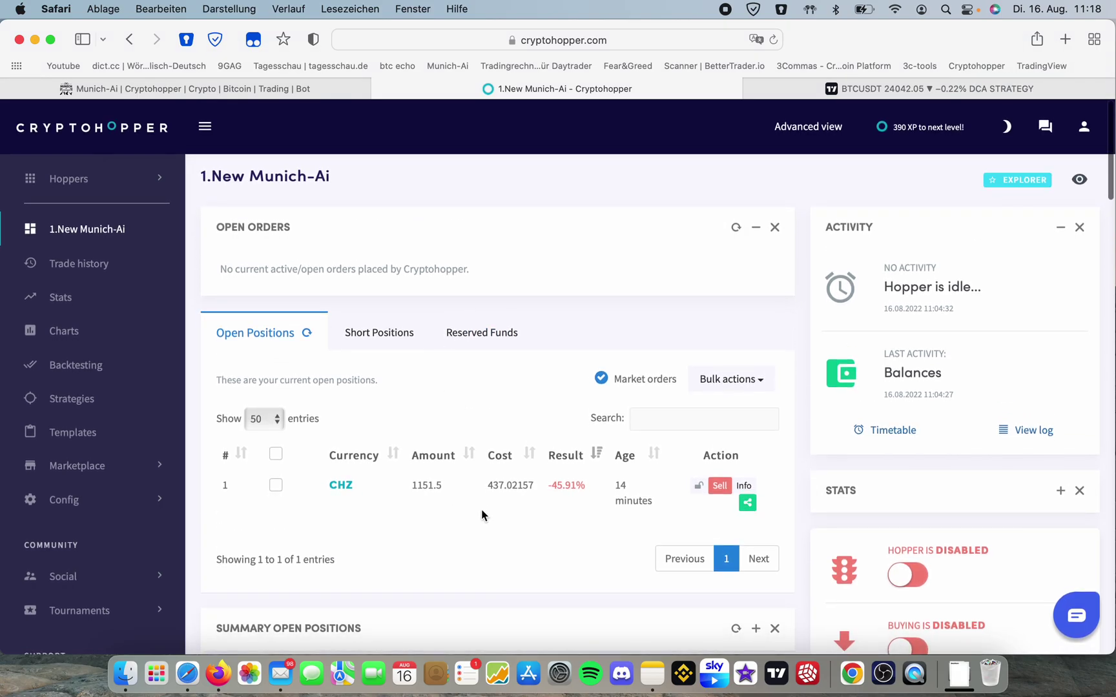
drag(490, 485, 527, 485)
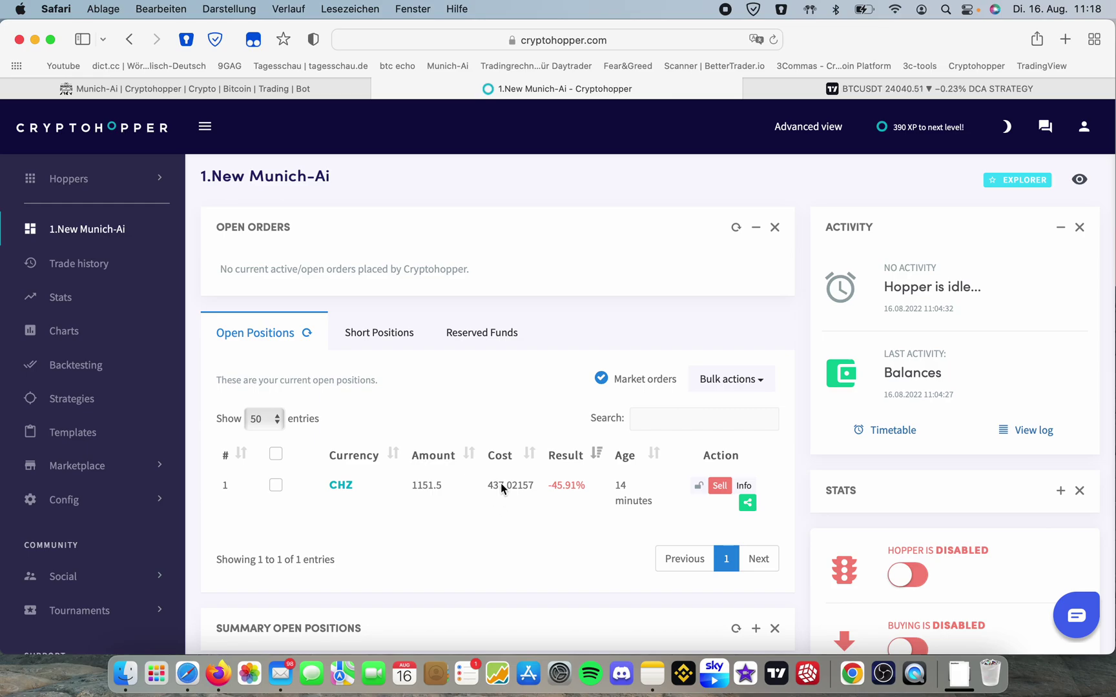
drag(570, 485, 597, 488)
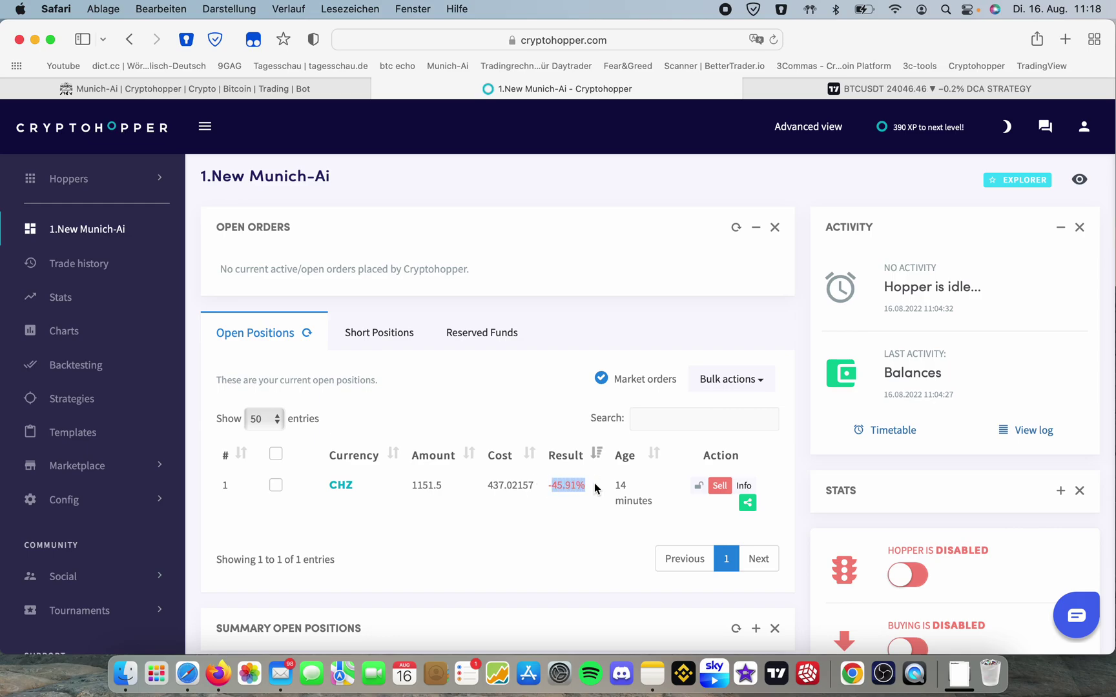
click(687, 219)
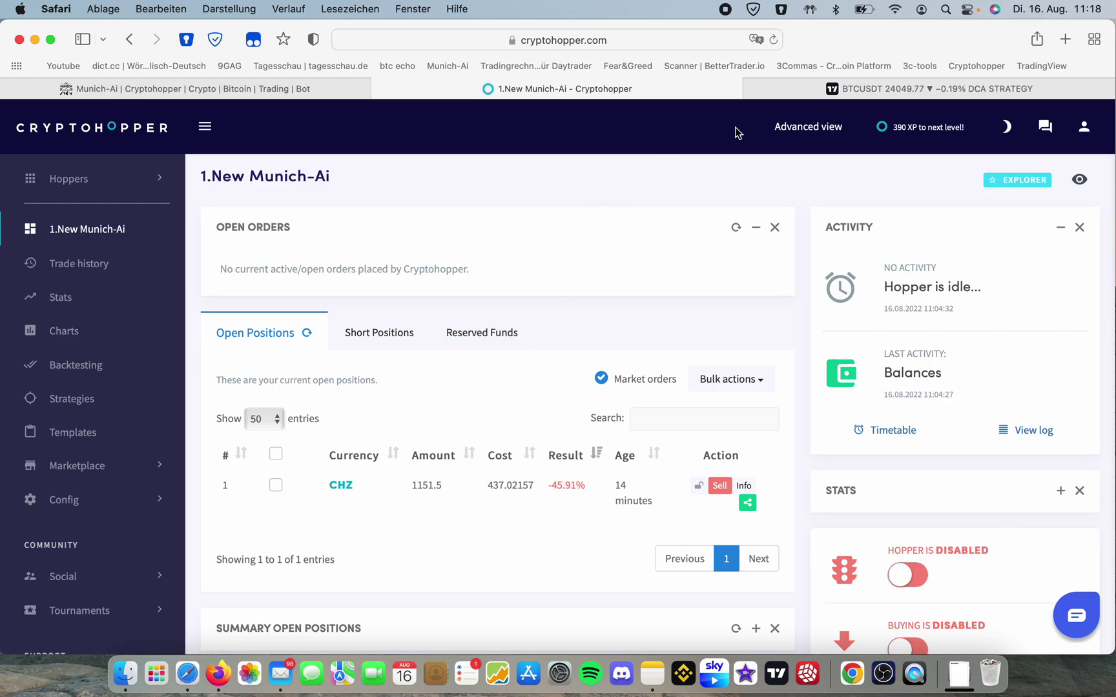
Return to the BTCUSDT chart, glance at Cryptohopper positions, then come back to the chart.
click(784, 91)
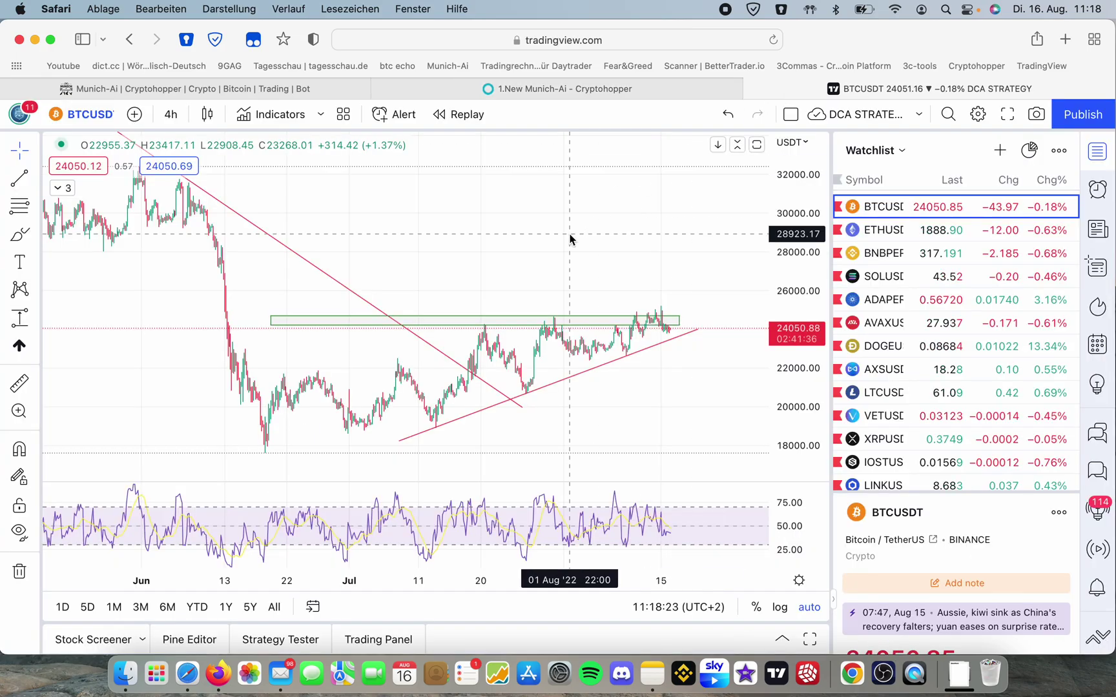
scroll(571, 238, up, 4)
scroll(570, 237, up, 3)
scroll(570, 237, up, 2)
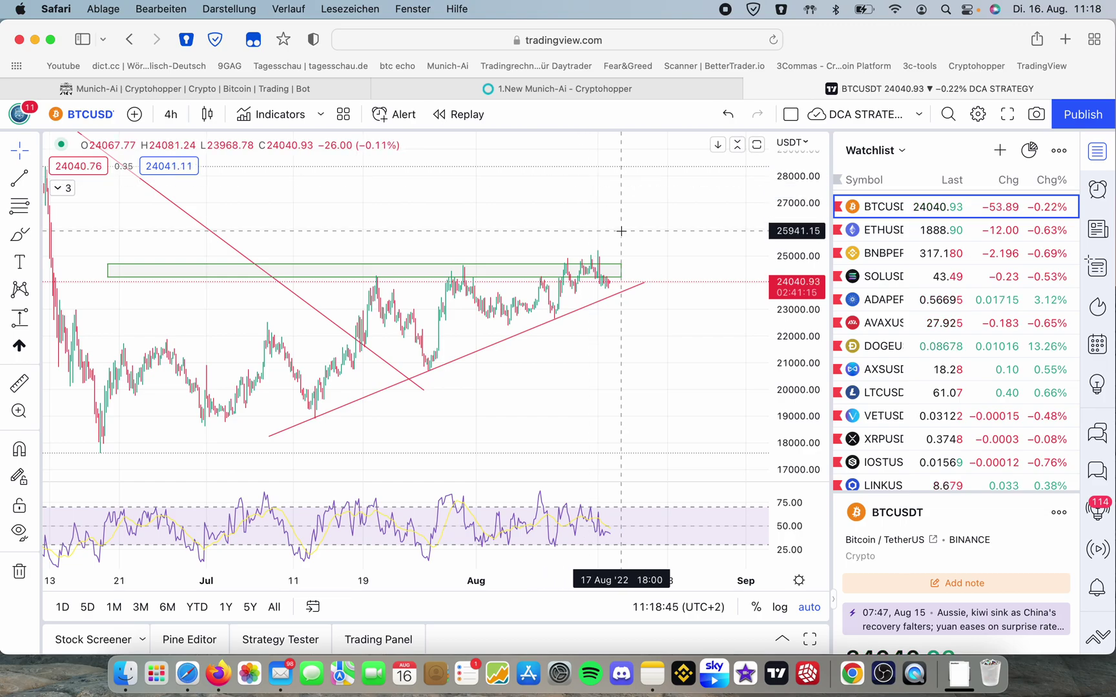
click(555, 88)
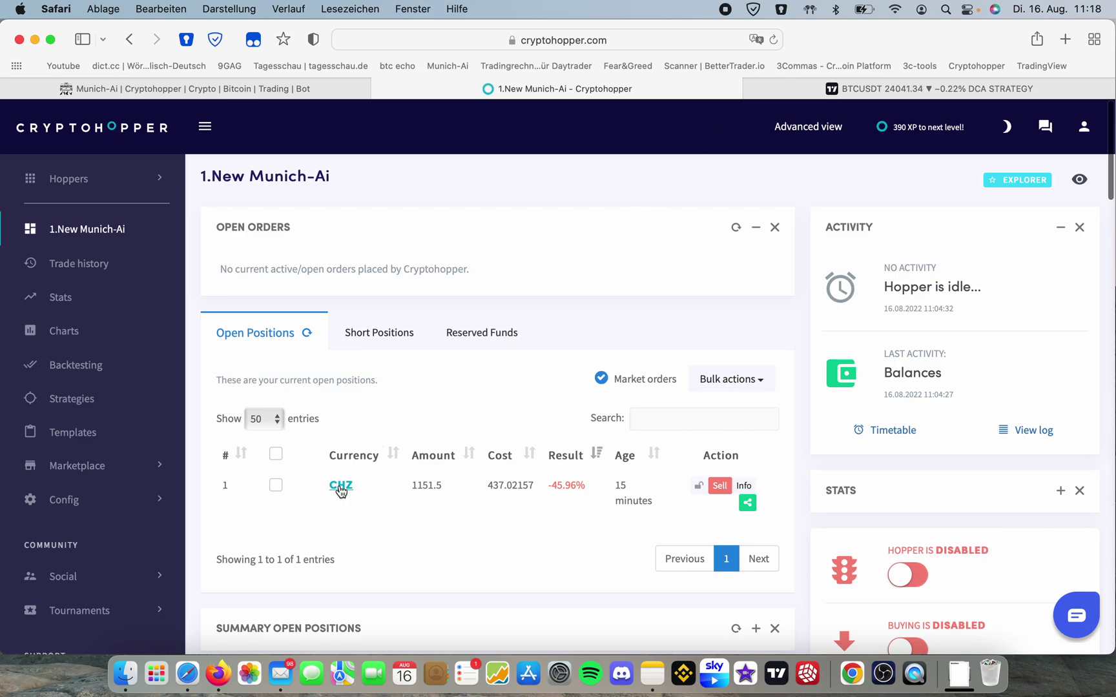
click(823, 88)
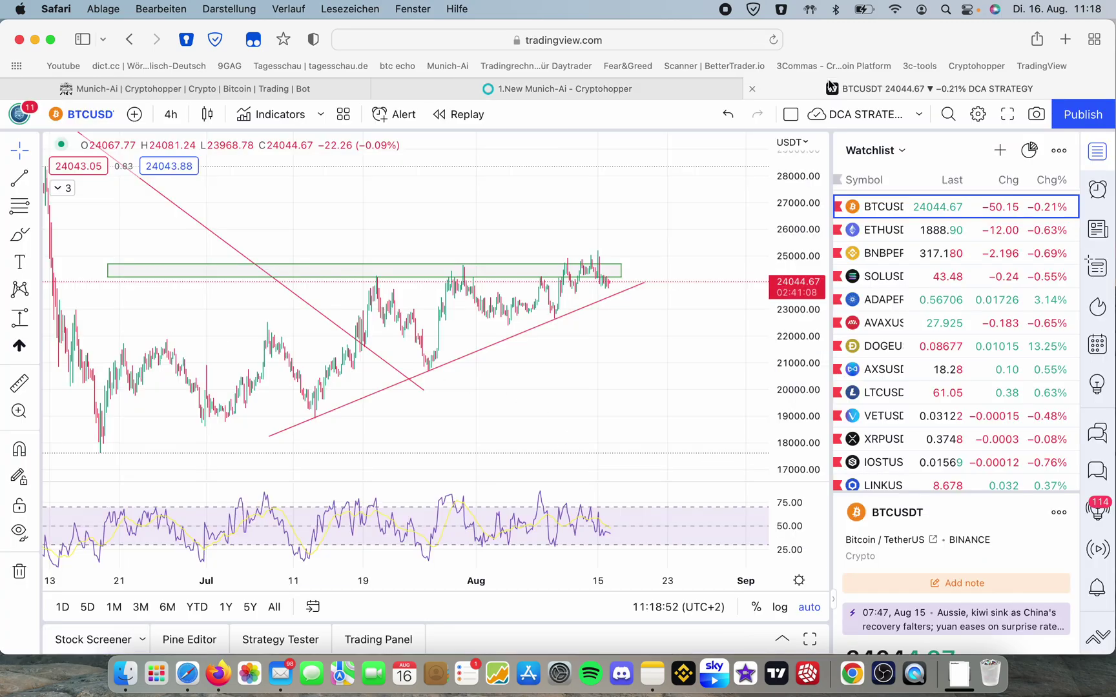
scroll(894, 304, down, 5)
scroll(894, 303, down, 3)
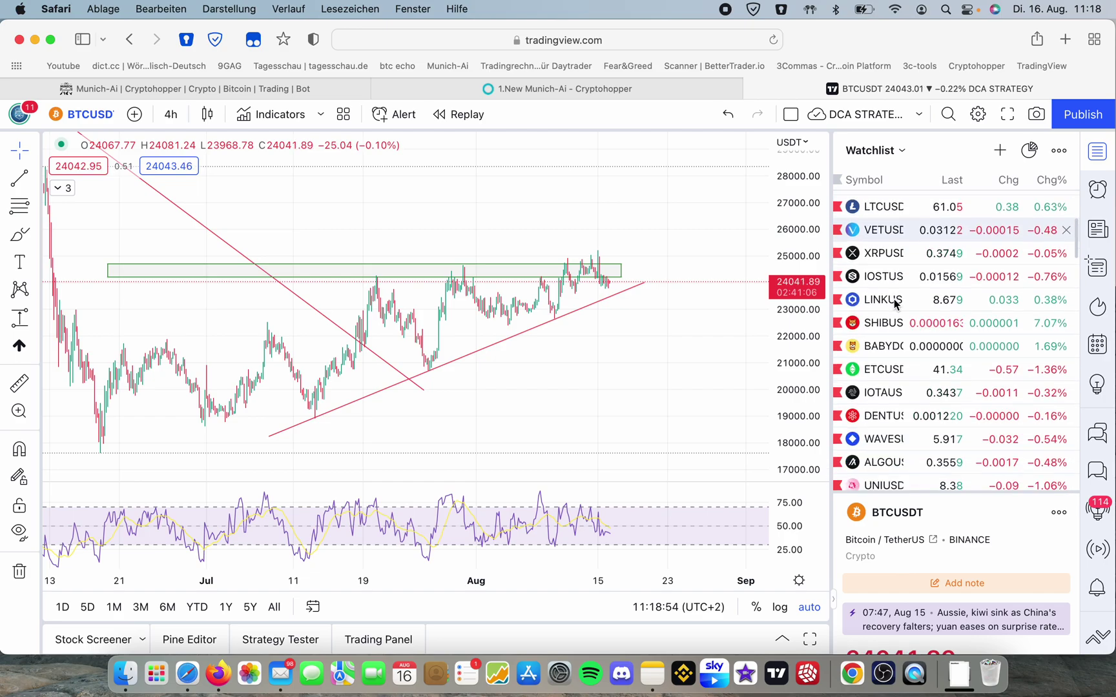
scroll(889, 331, down, 3)
scroll(885, 357, down, 2)
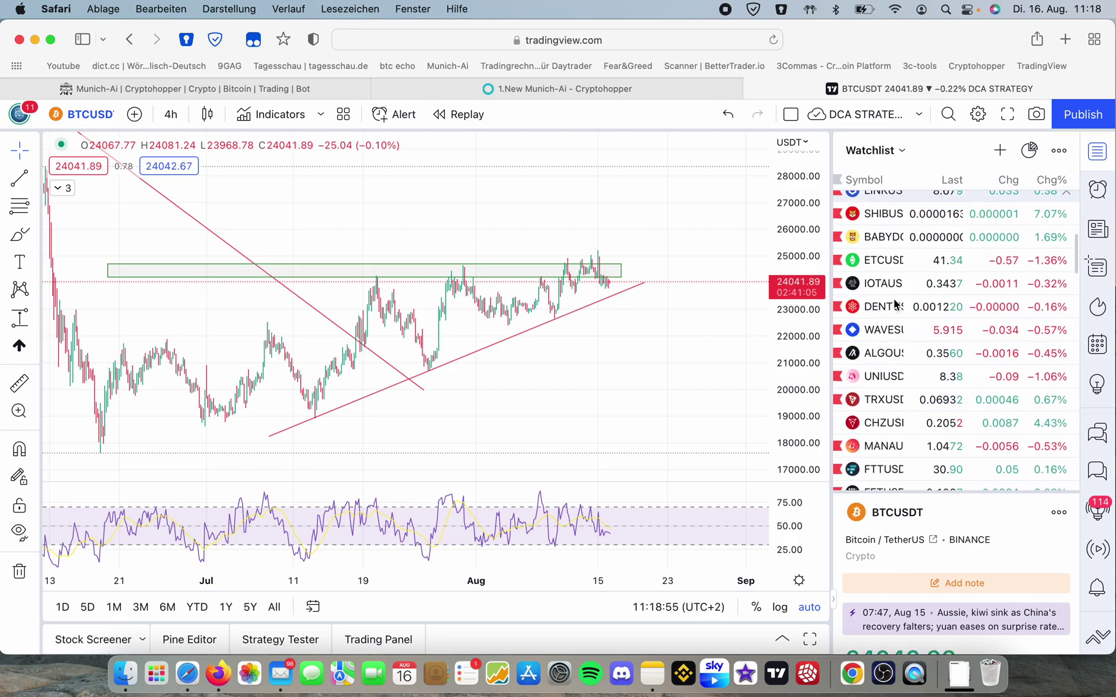
Load CHZUSD from the watchlist, view daily candles, then return to 4-hour candles.
click(879, 422)
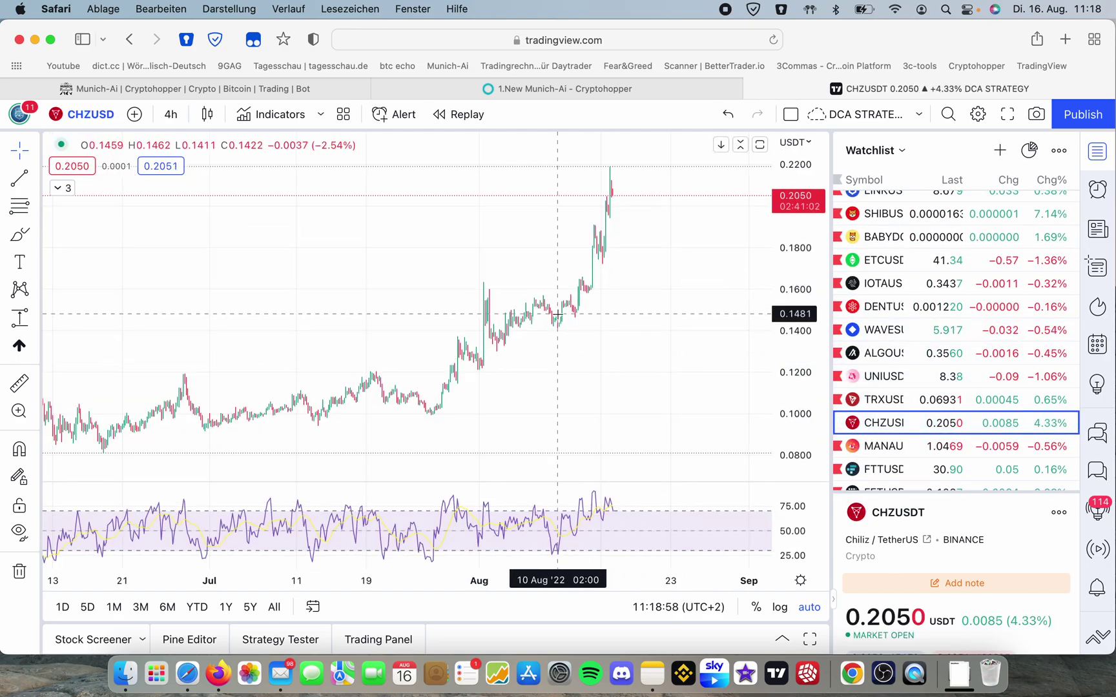
scroll(559, 314, down, 5)
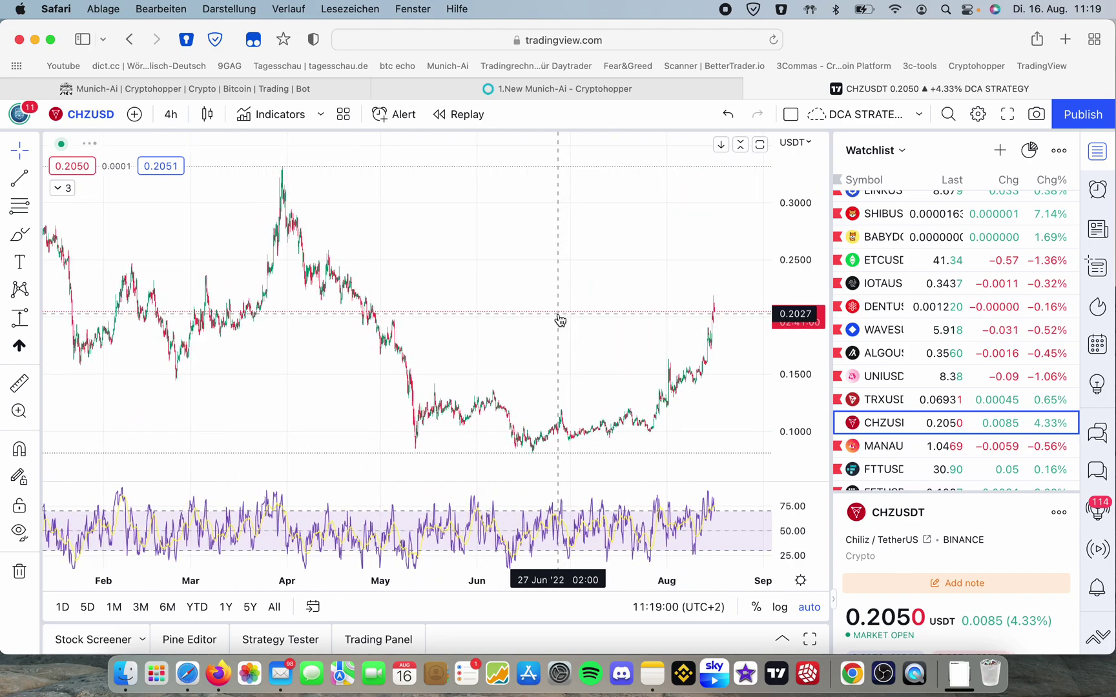
scroll(559, 319, right, 5)
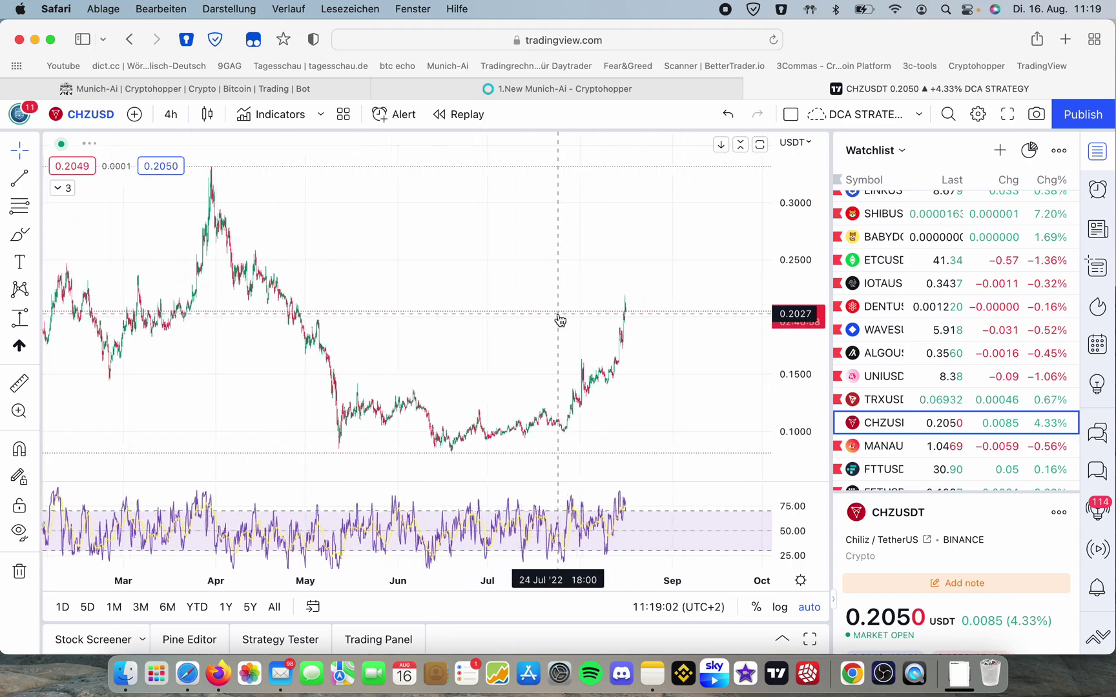
scroll(560, 320, up, 5)
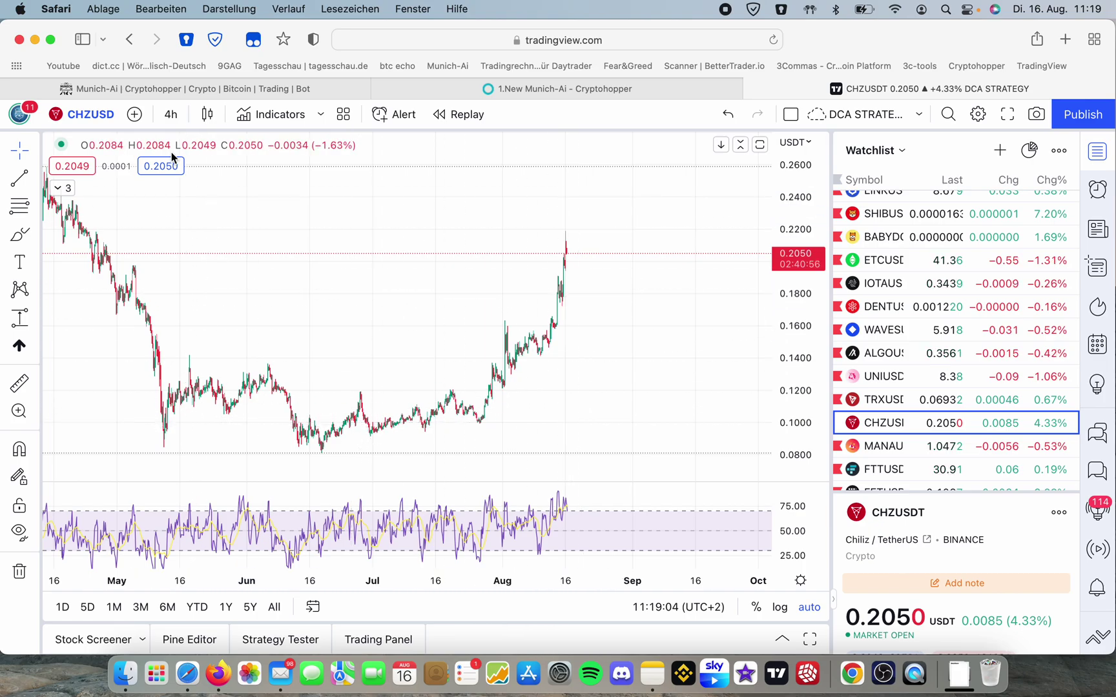
click(170, 115)
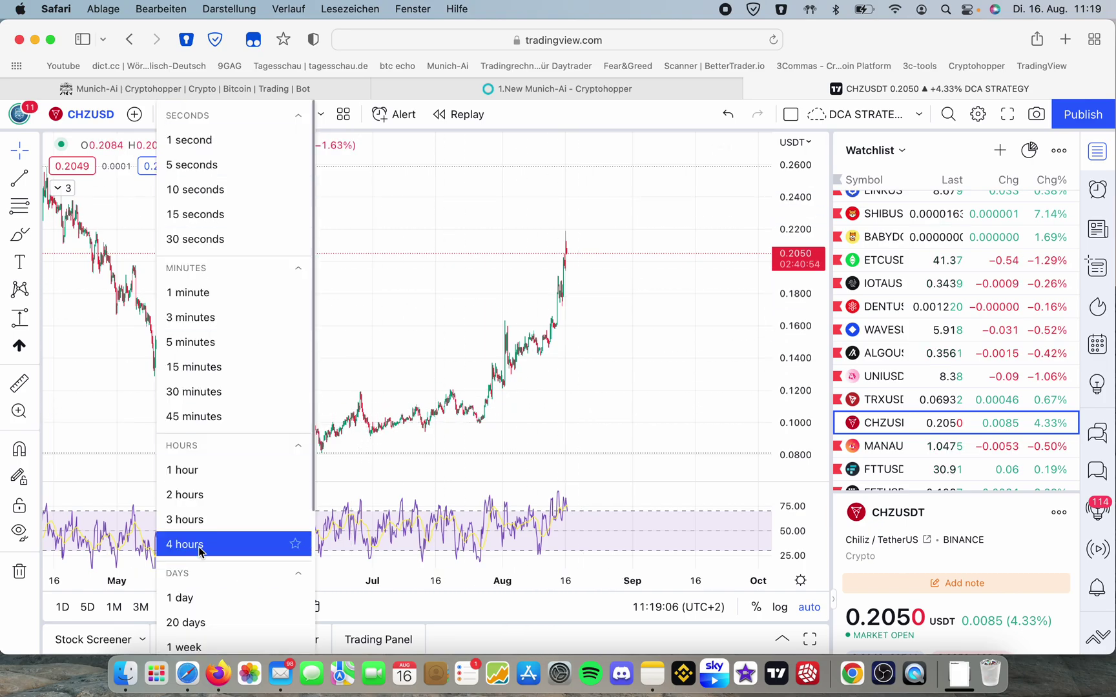
click(190, 596)
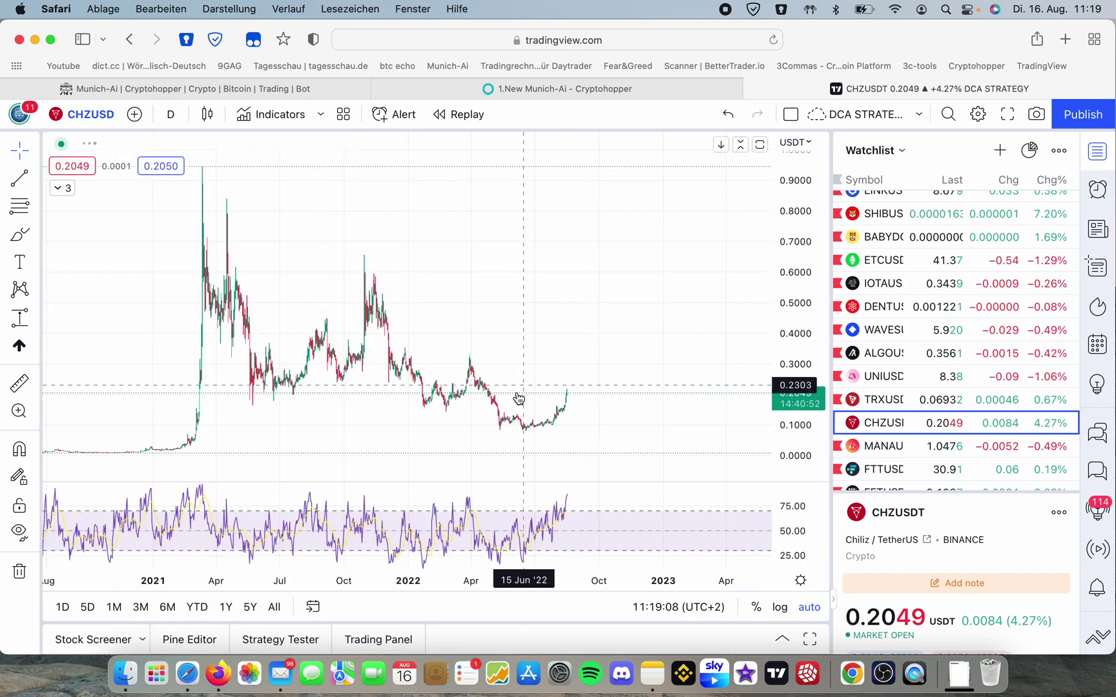
scroll(506, 401, up, 5)
scroll(506, 400, down, 4)
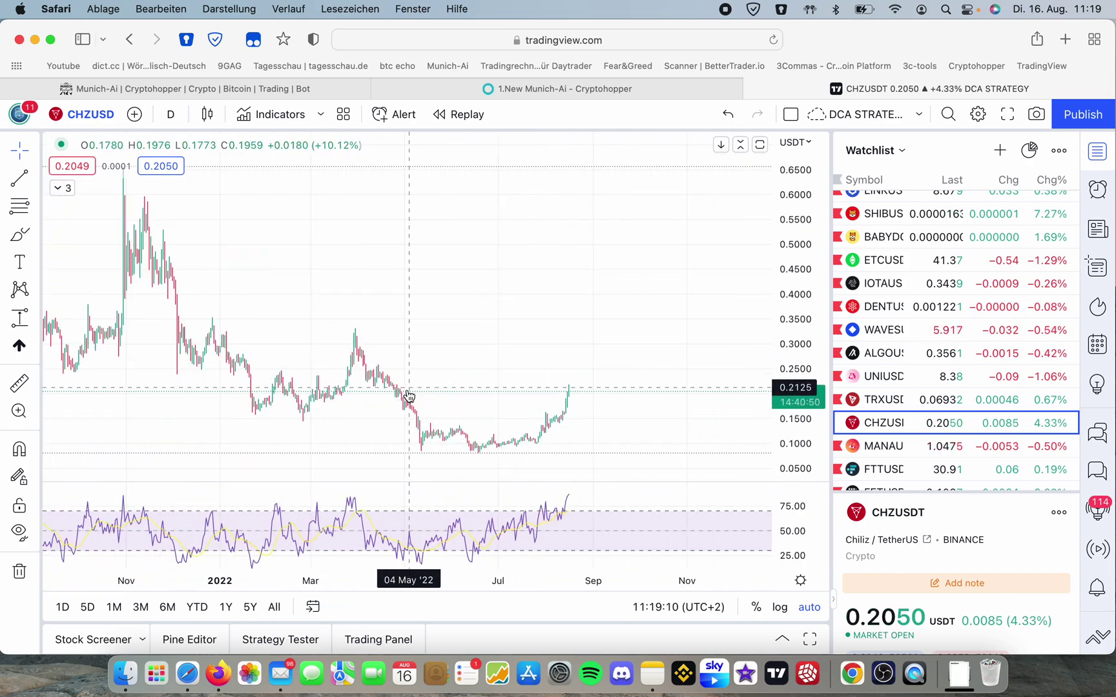
scroll(436, 375, down, 4)
scroll(406, 360, down, 3)
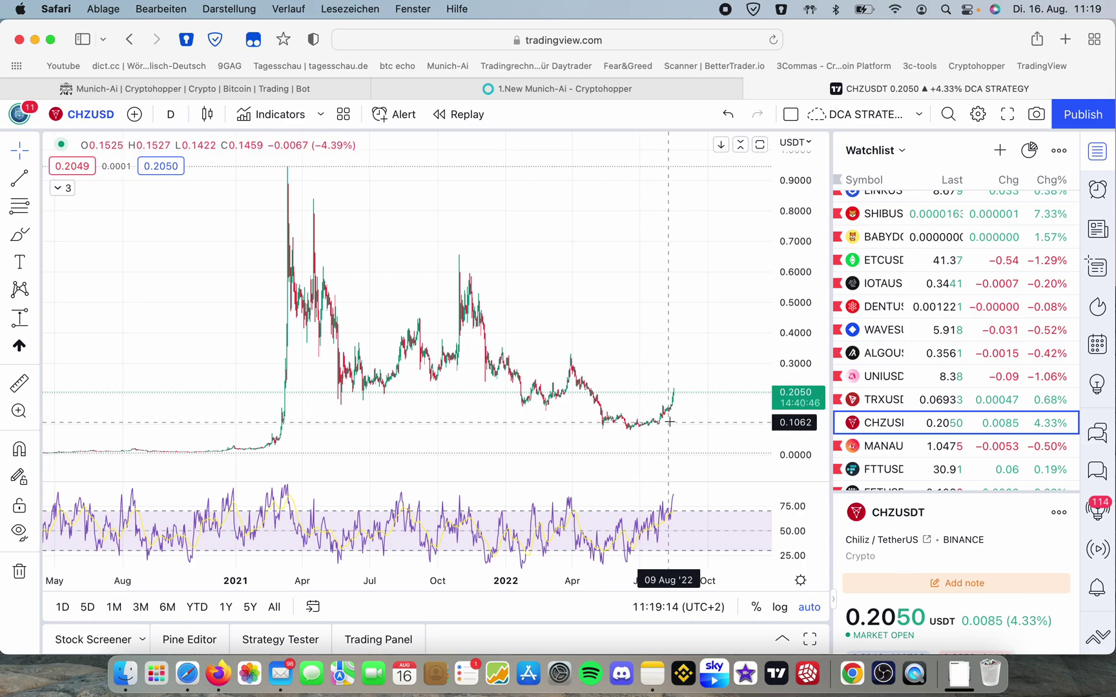
scroll(673, 337, up, 1)
scroll(673, 336, up, 3)
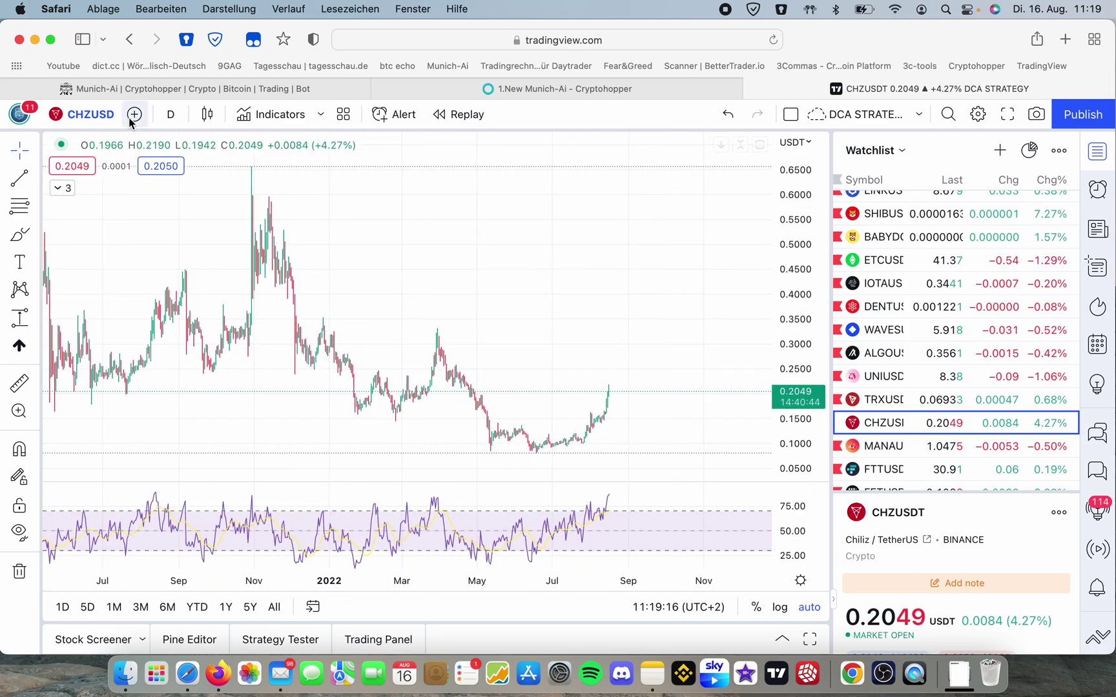
click(170, 114)
click(184, 544)
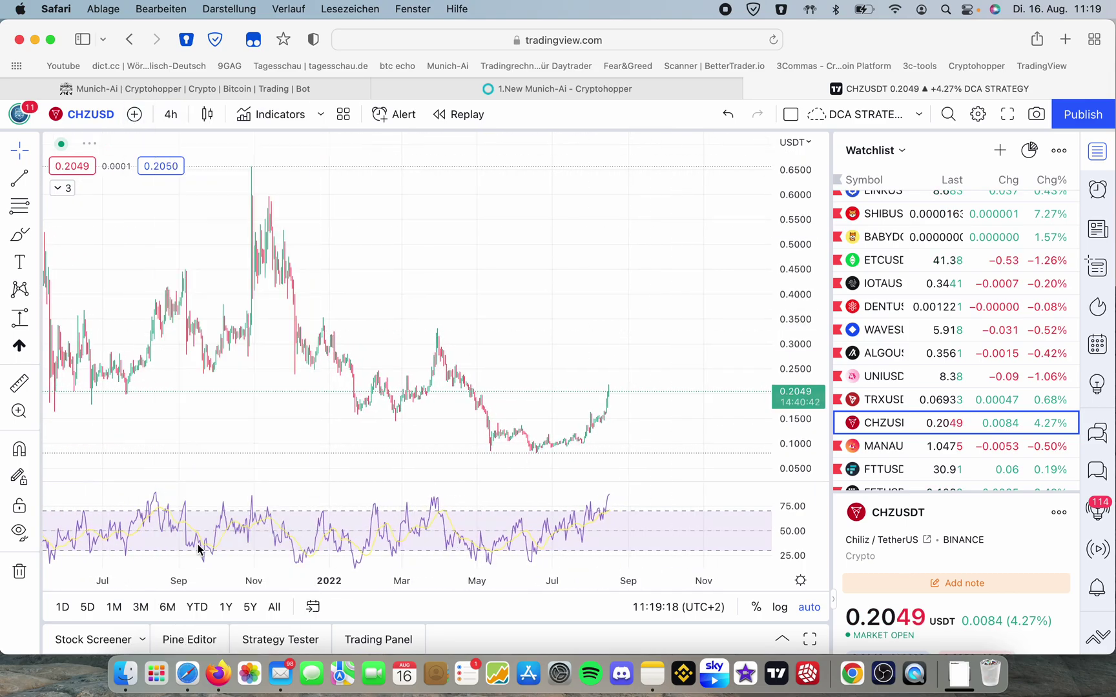
scroll(518, 227, down, 3)
scroll(518, 227, down, 2)
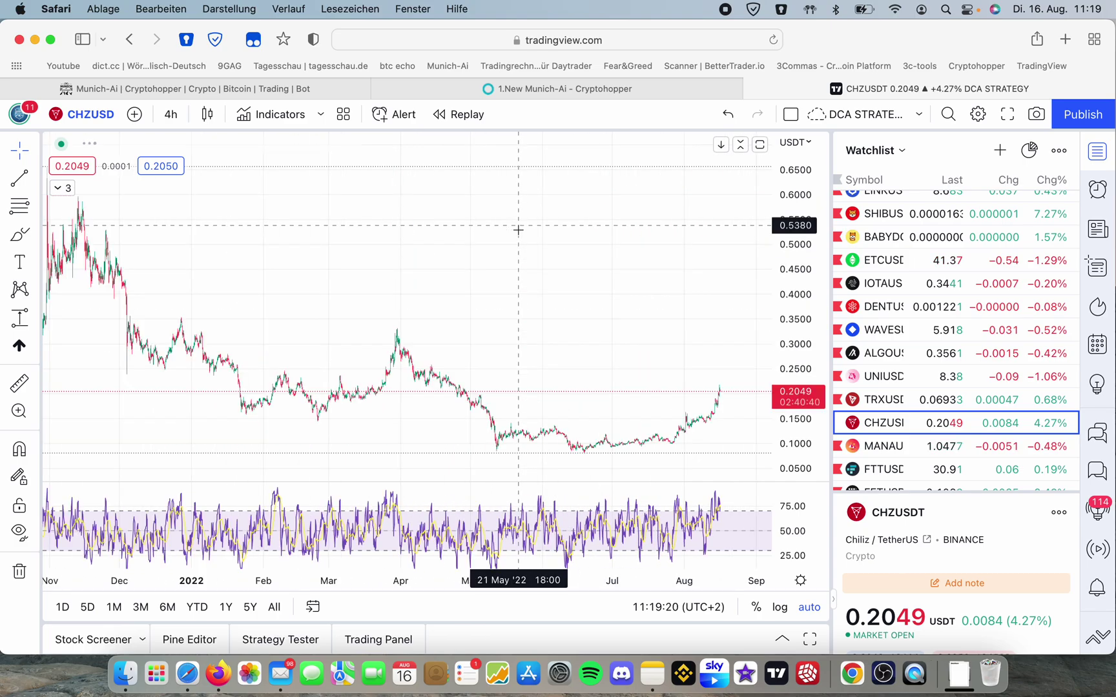
scroll(691, 416, up, 3)
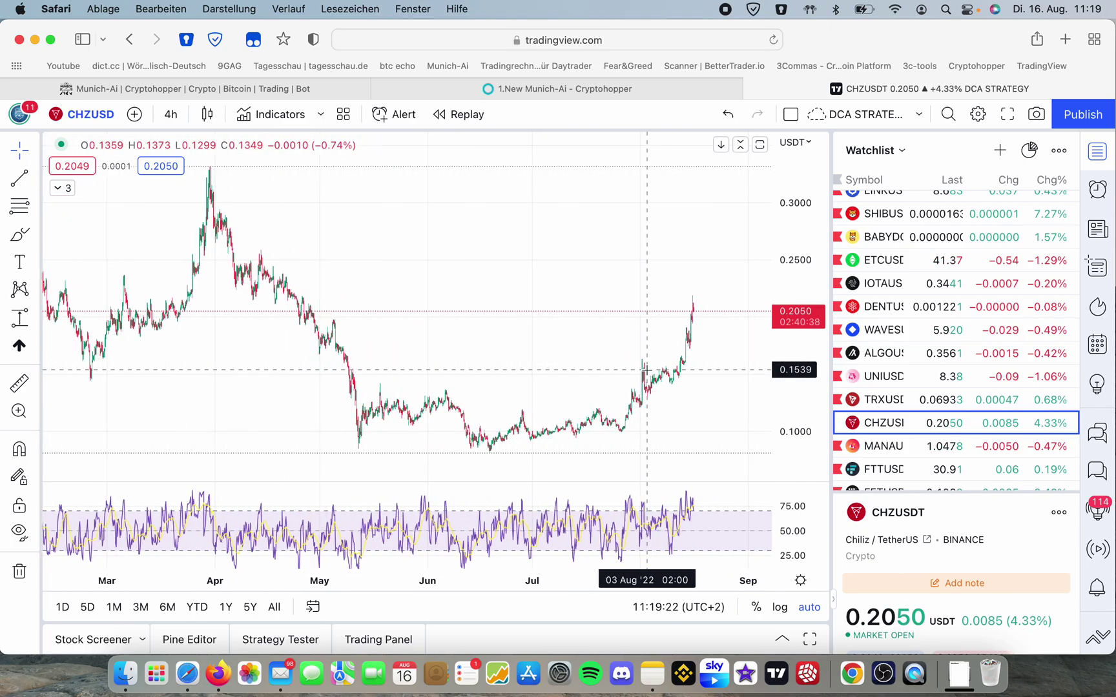
scroll(691, 416, up, 3)
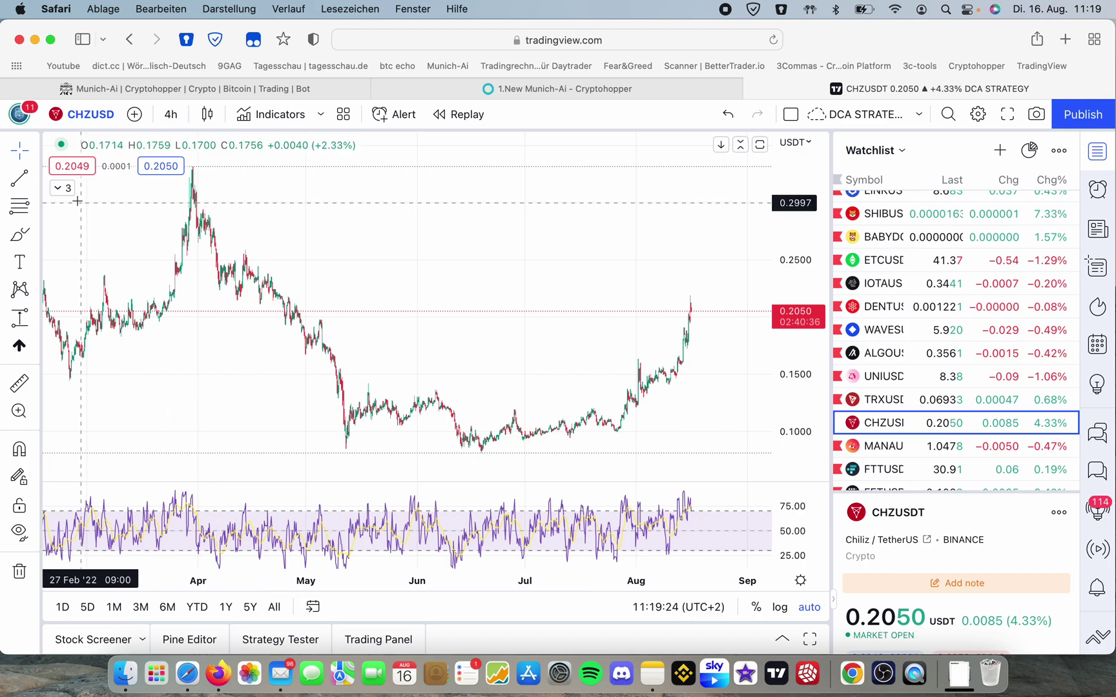
mouse_move(96, 225)
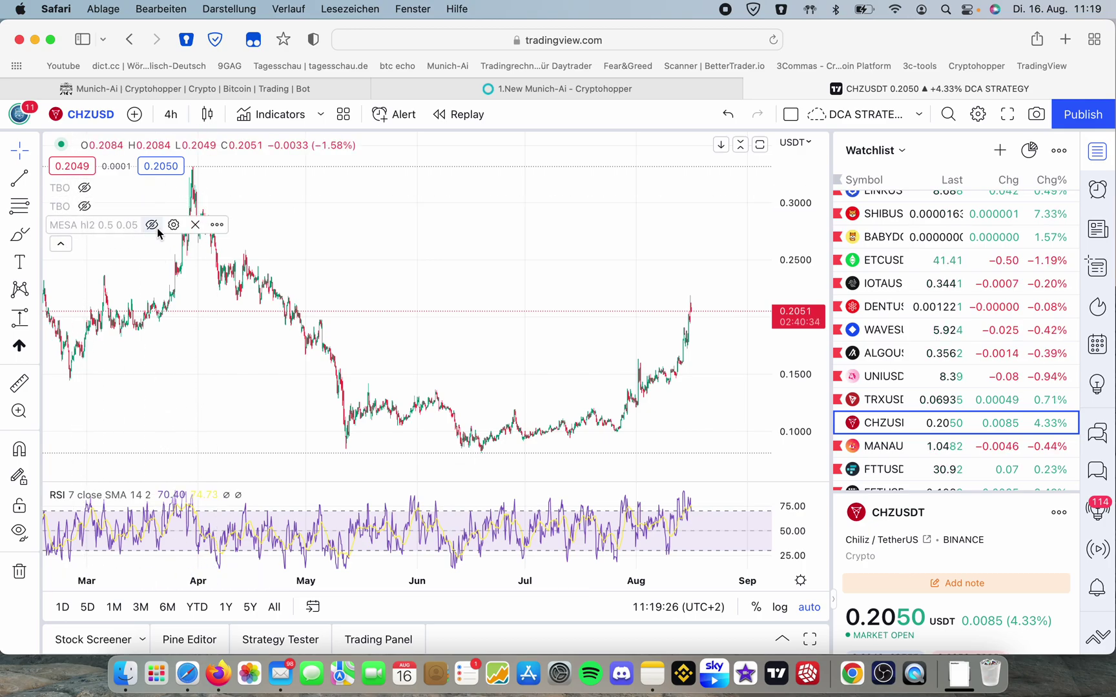
Swap the MESA hl2 indicator for the MESA Adaptive Moving Average on CHZUSD.
click(199, 226)
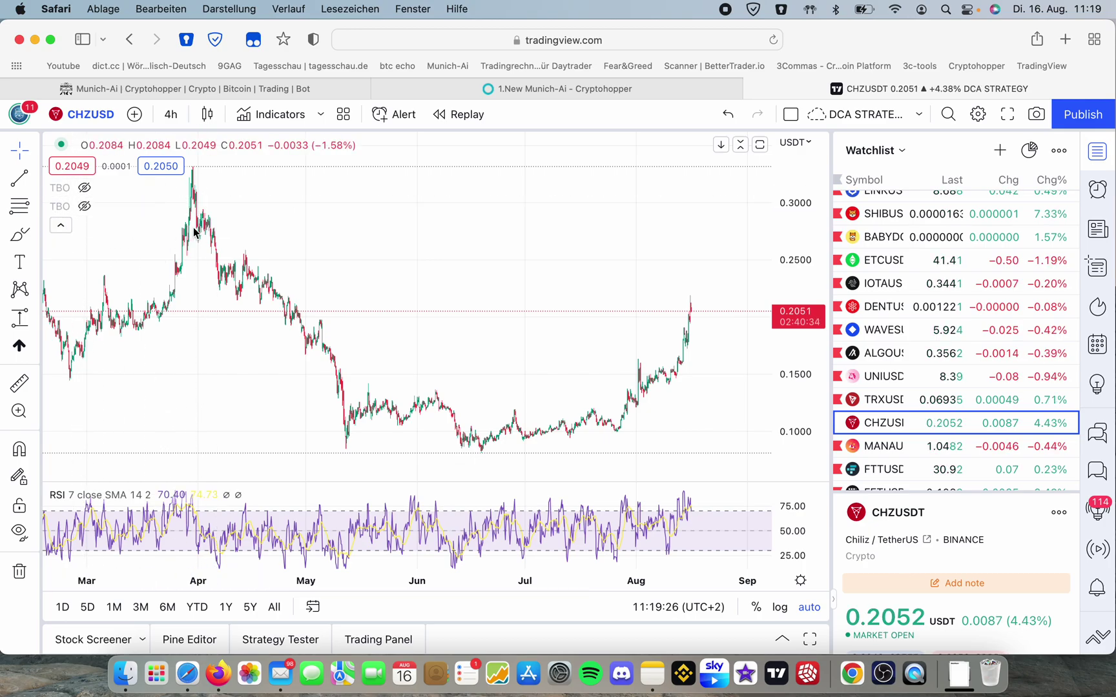
click(270, 114)
text(mesa)
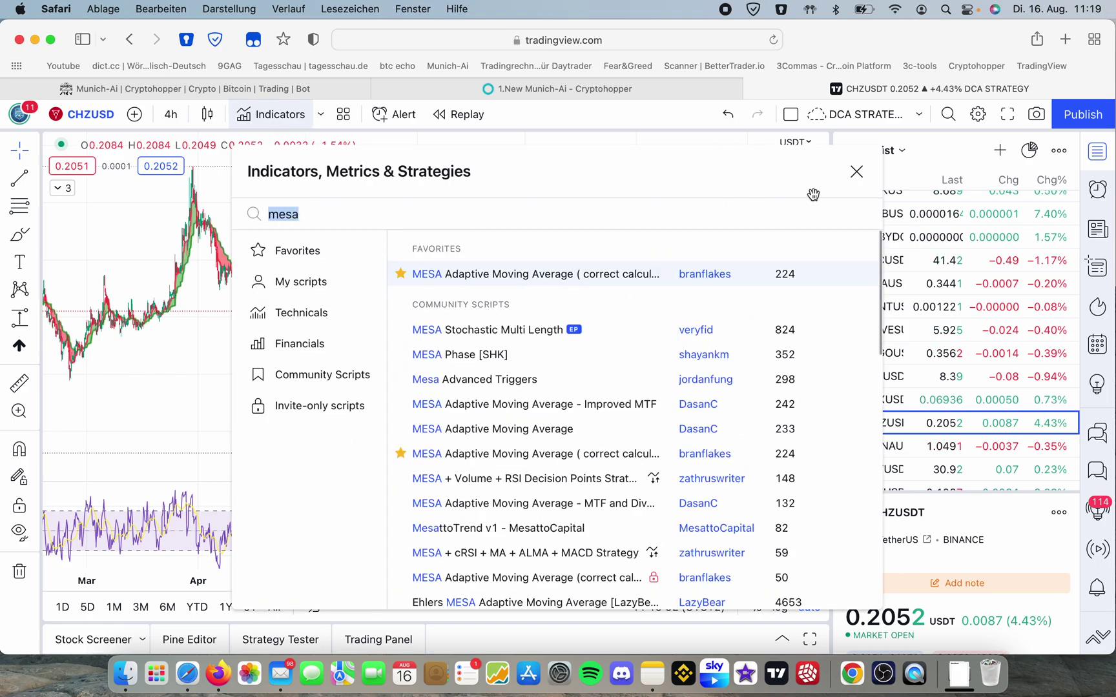
click(527, 277)
click(856, 171)
scroll(646, 265, up, 4)
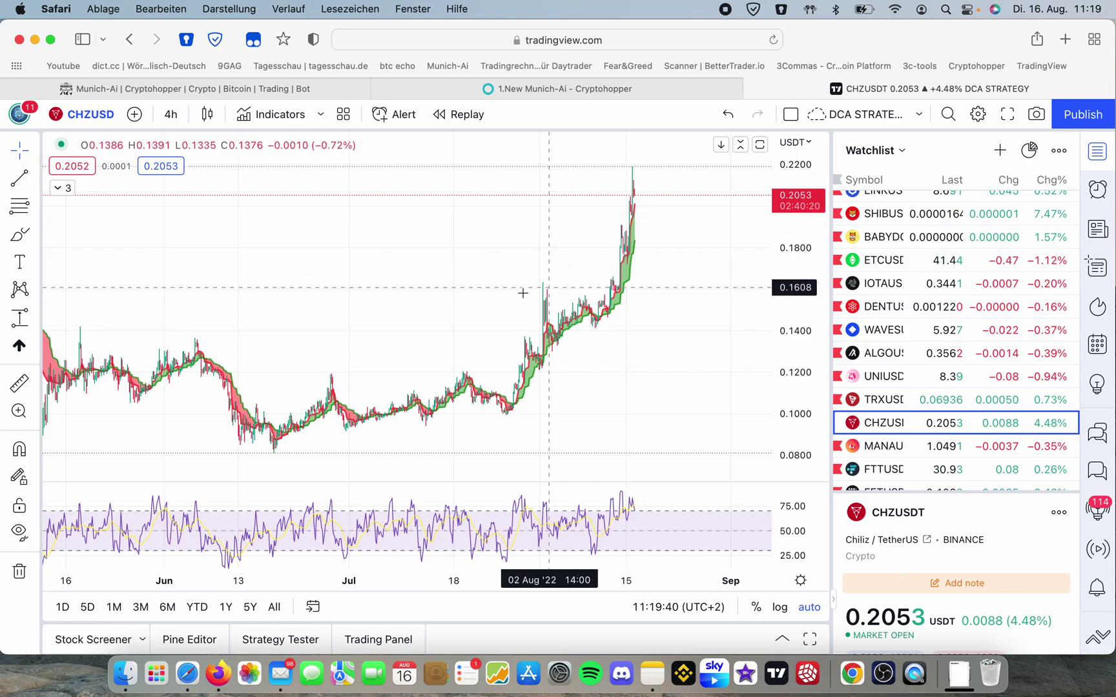
scroll(515, 279, up, 5)
scroll(499, 276, up, 4)
scroll(499, 276, down, 3)
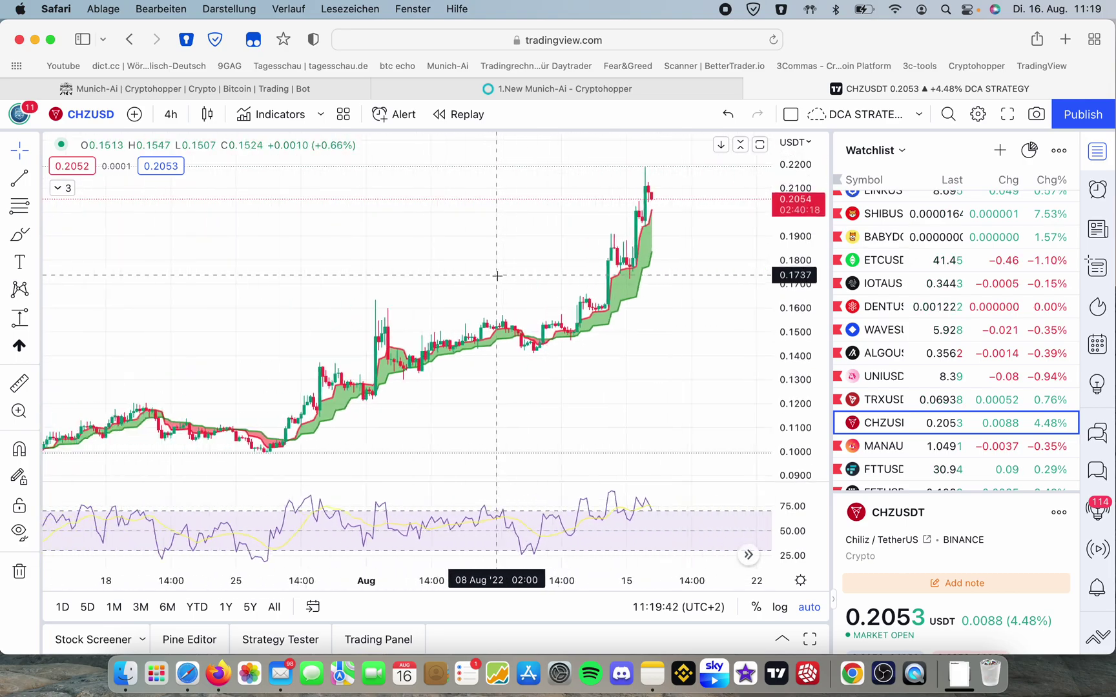
scroll(498, 276, down, 3)
scroll(498, 276, down, 3)
scroll(498, 277, down, 3)
scroll(499, 276, down, 1)
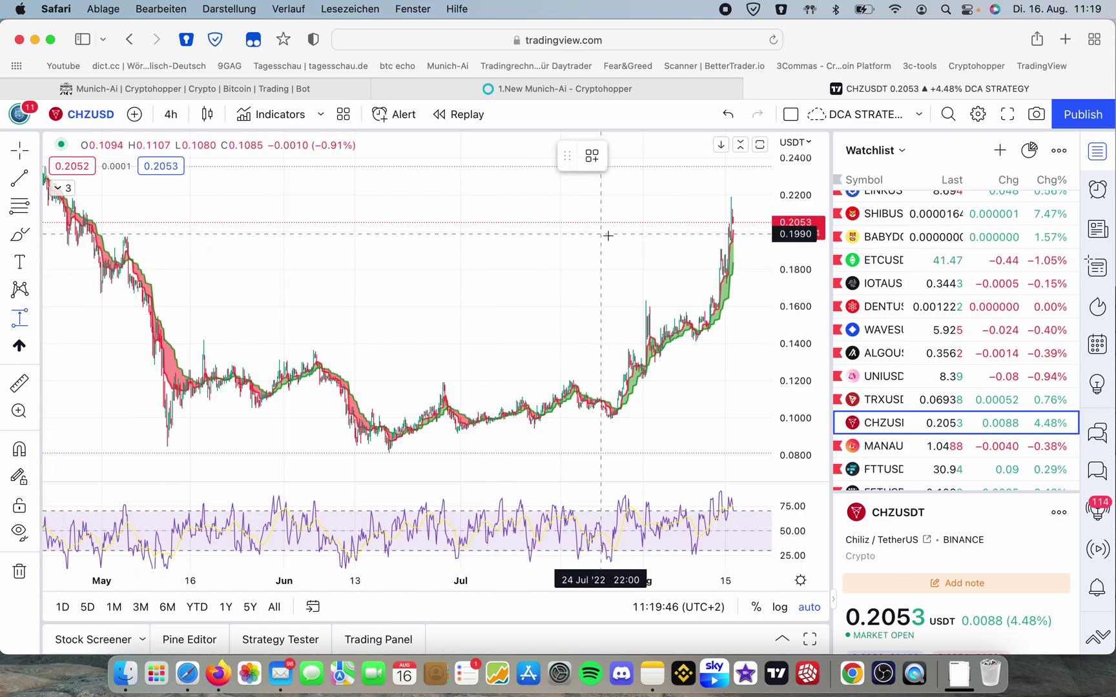
Measure the CHZUSD drop from 0.2053 to 0.1055, delete the measurement, and return to Cryptohopper.
drag(710, 223, 614, 408)
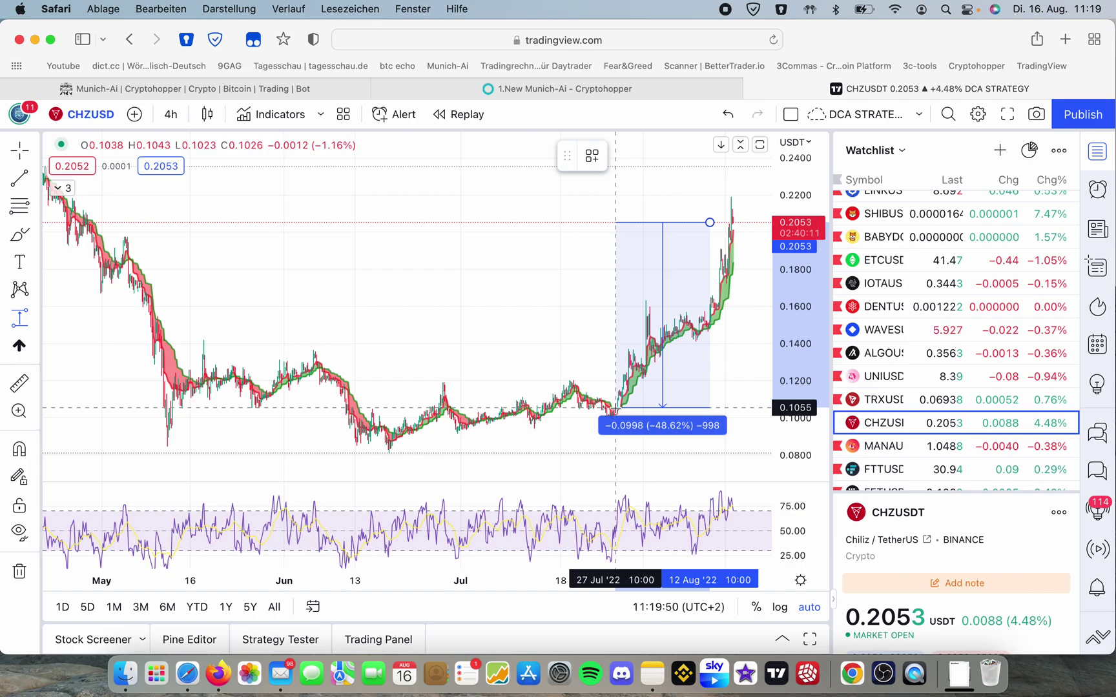
click(614, 408)
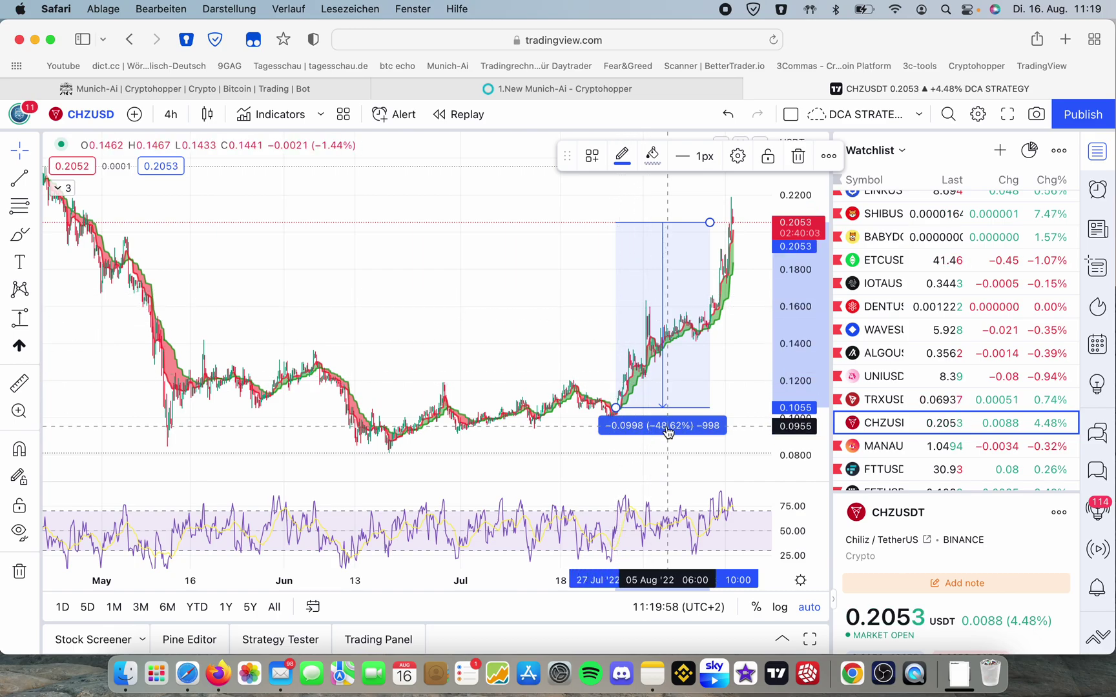
key(Delete)
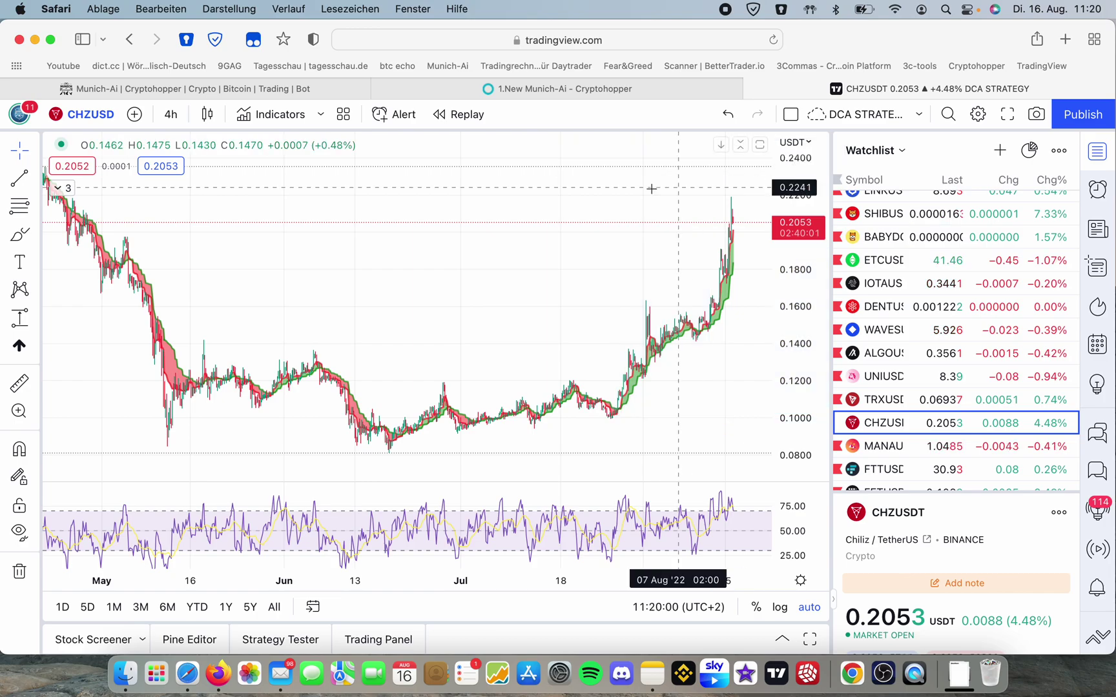
click(527, 89)
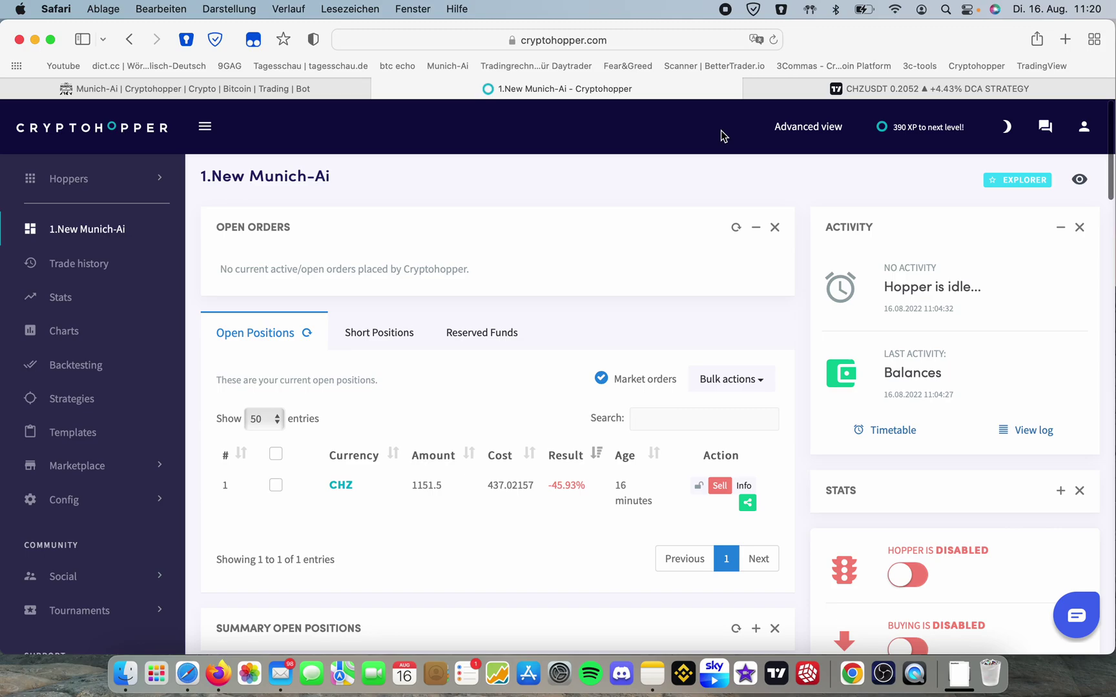
Revisit the CHZUSDT chart and stretch its price scale, then return to the Cryptohopper dashboard.
click(791, 88)
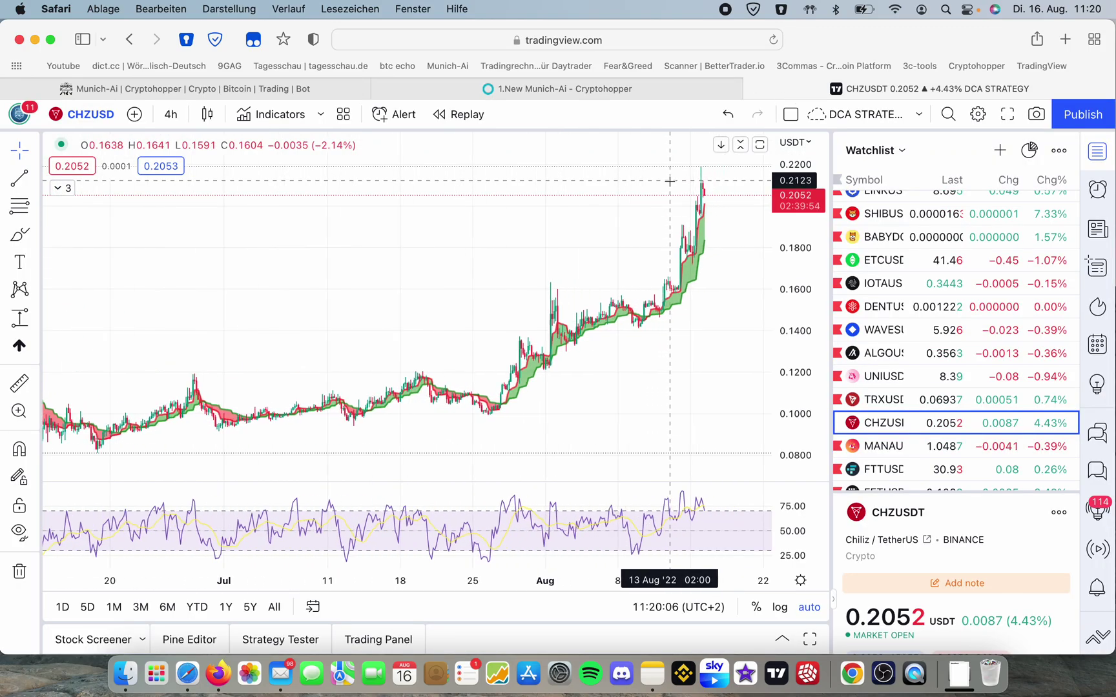
scroll(671, 181, up, 3)
scroll(670, 181, up, 3)
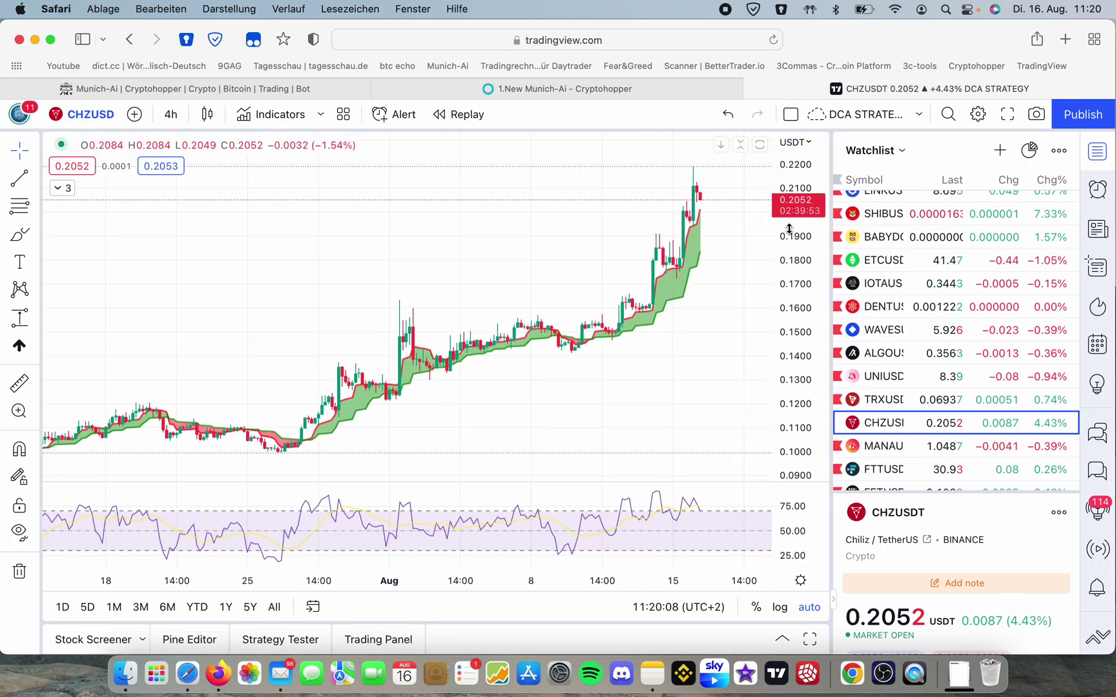
drag(789, 228, 789, 288)
scroll(605, 402, down, 4)
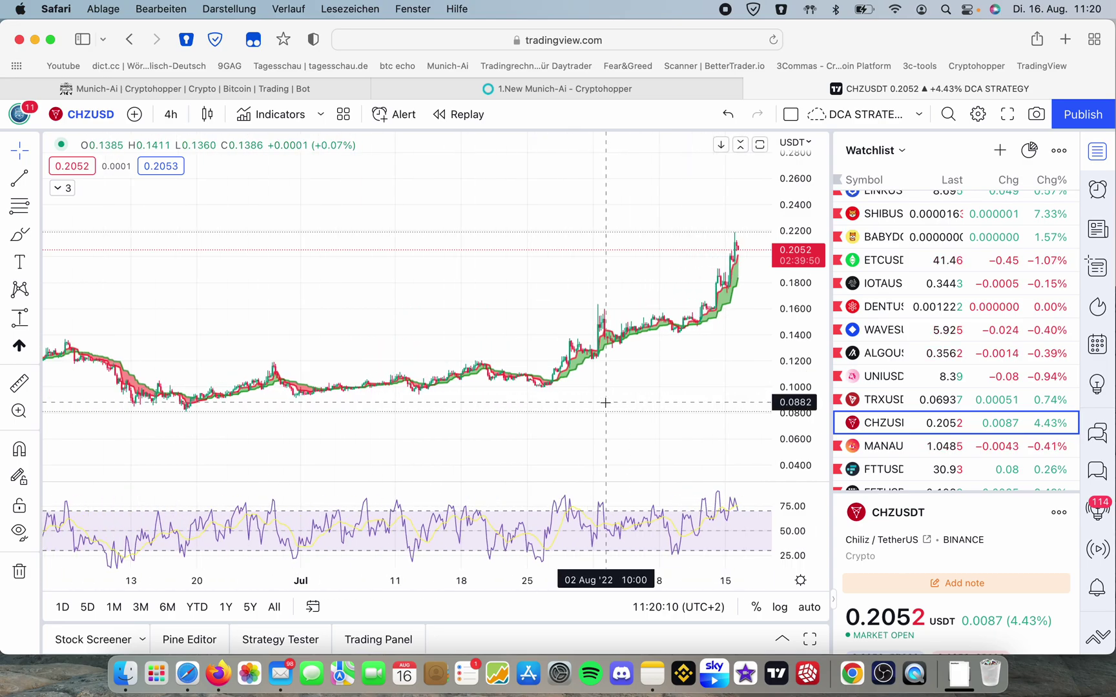
click(541, 88)
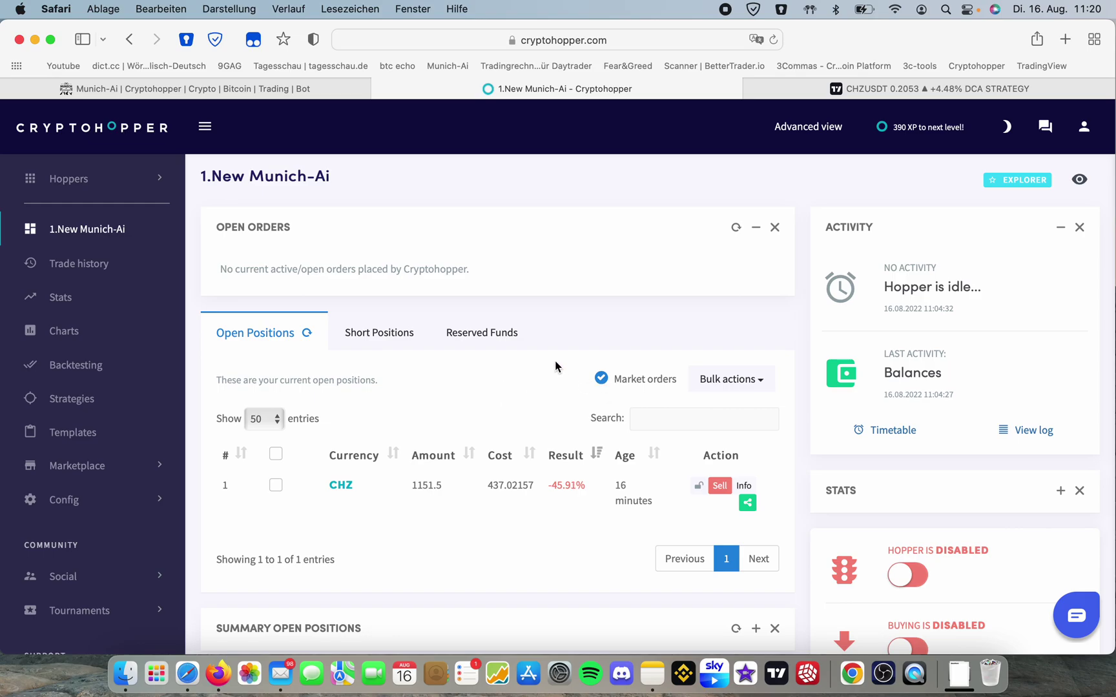
scroll(555, 360, down, 2)
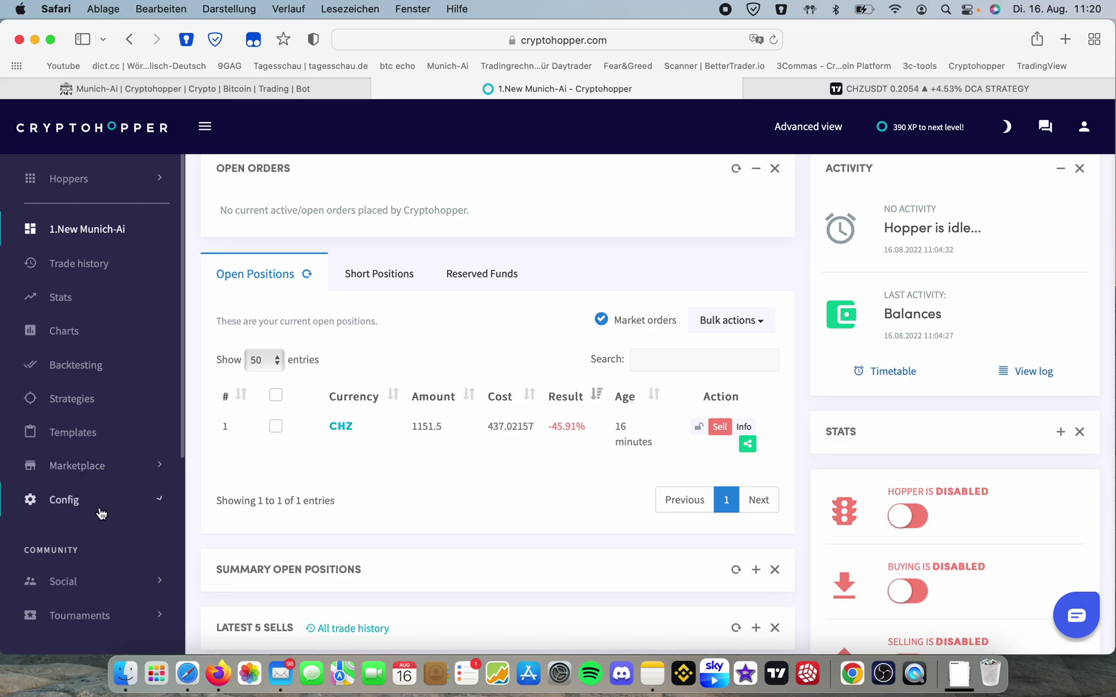
Open Baseconfig's buy settings: limit orders, one max open position, 4-hour cooldown.
click(63, 500)
click(74, 532)
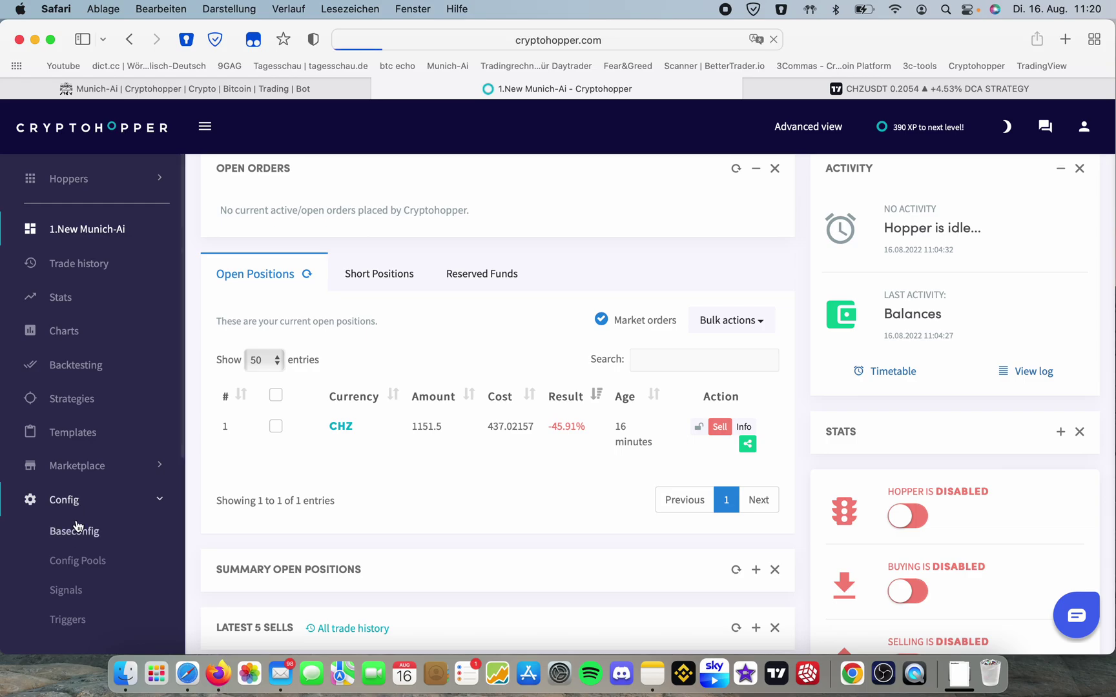
click(368, 389)
scroll(411, 402, down, 1)
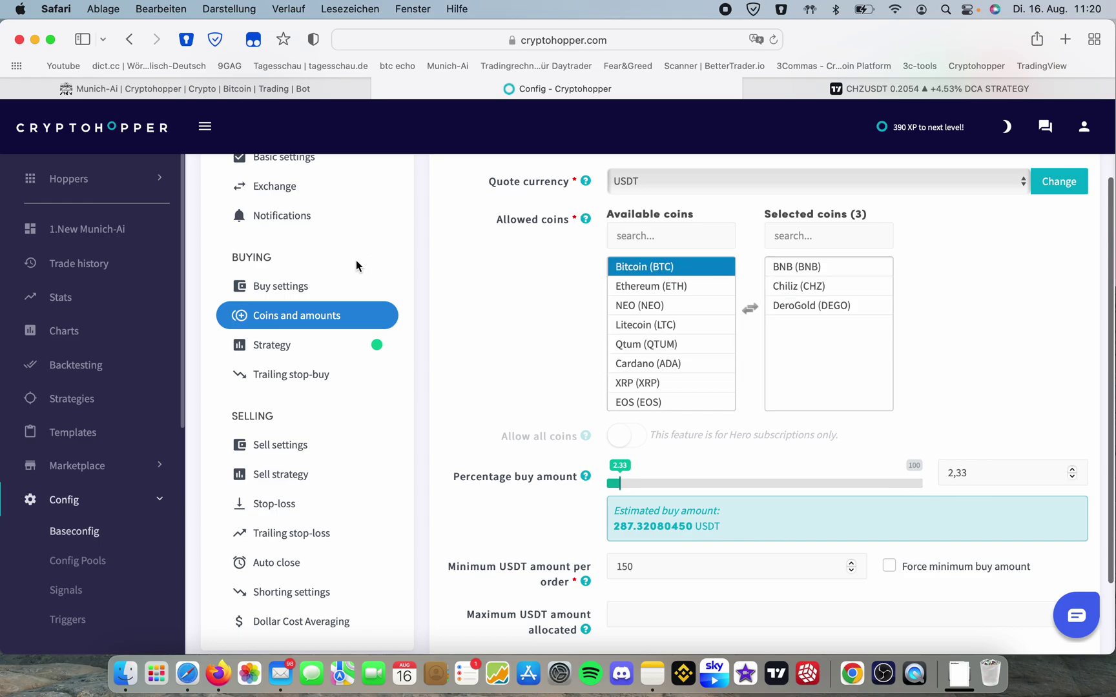
click(304, 286)
scroll(358, 269, up, 2)
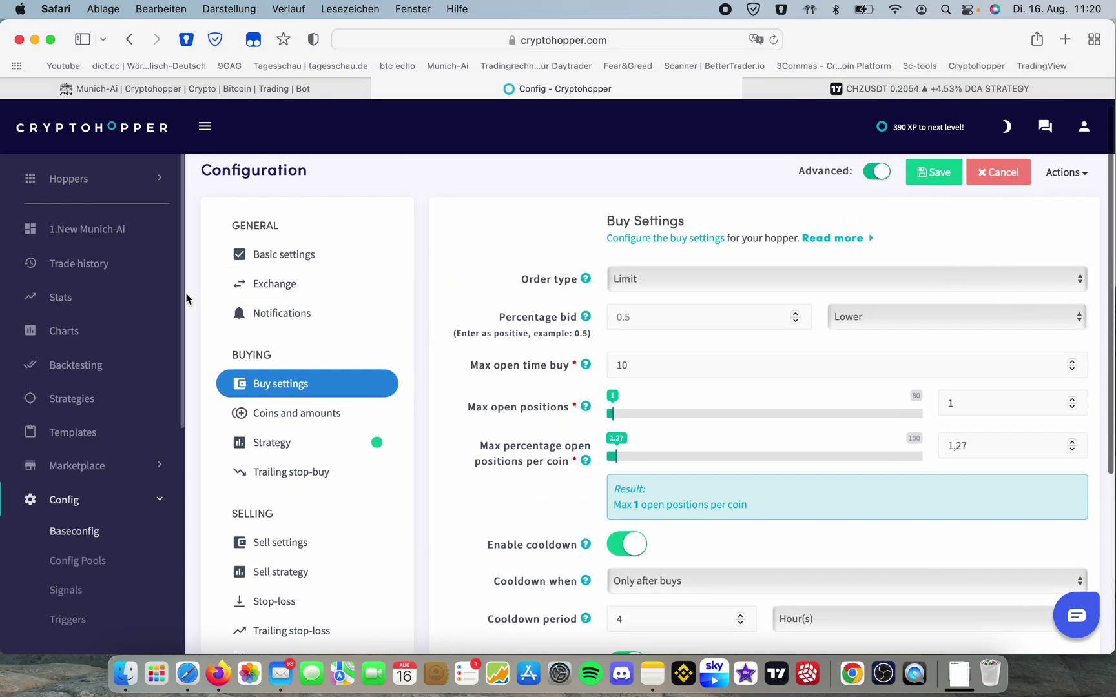
Go back to the hopper dashboard, then reopen the base configuration.
click(88, 229)
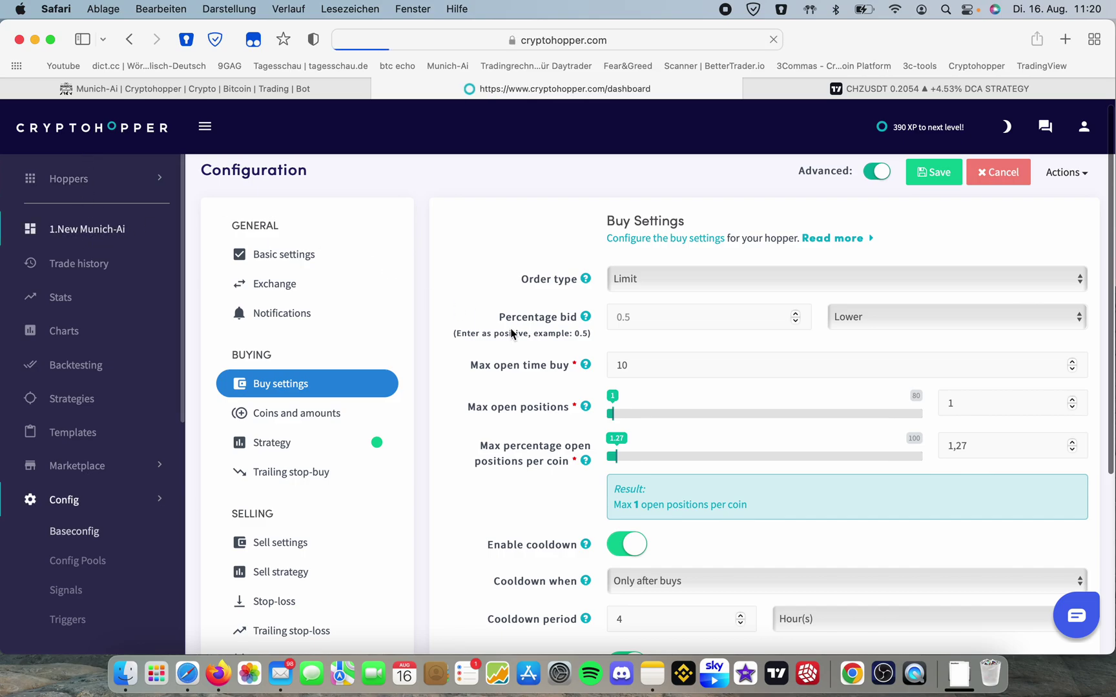
scroll(705, 266, down, 3)
scroll(938, 383, down, 5)
scroll(889, 209, up, 2)
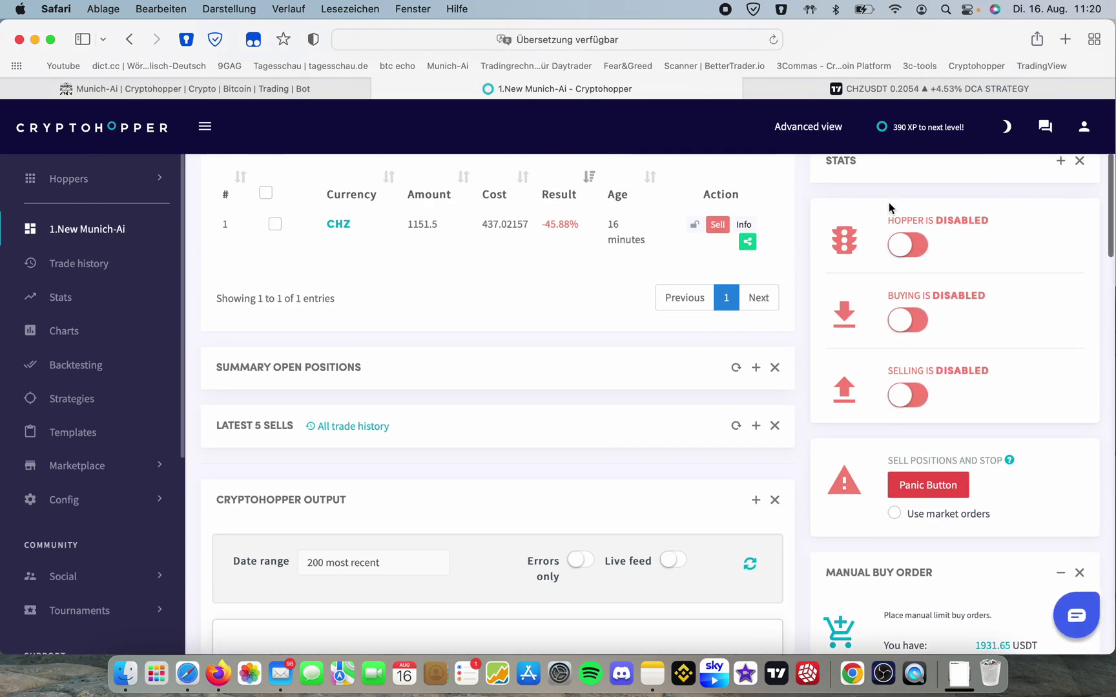
scroll(889, 332, up, 1)
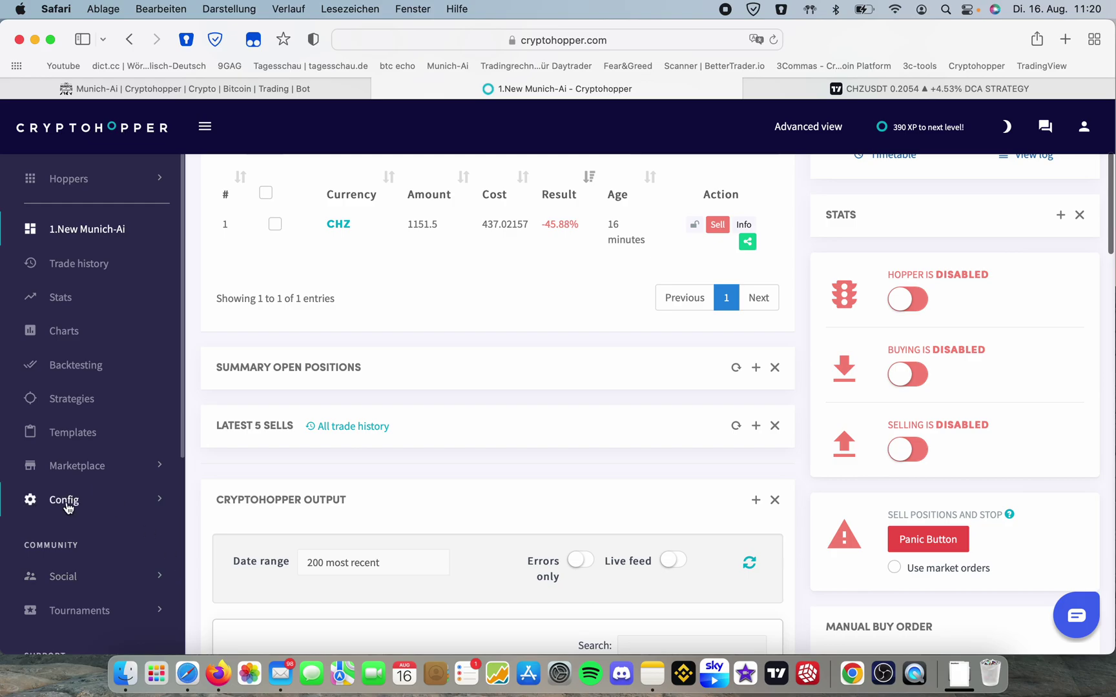
click(67, 503)
click(61, 532)
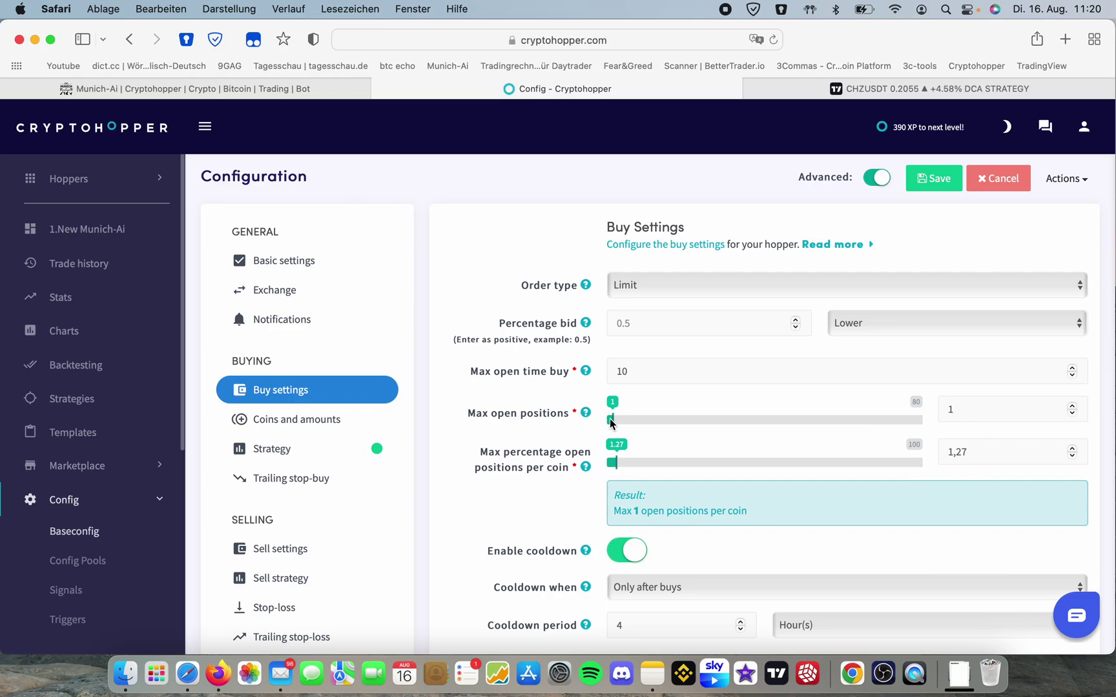
scroll(521, 484, down, 2)
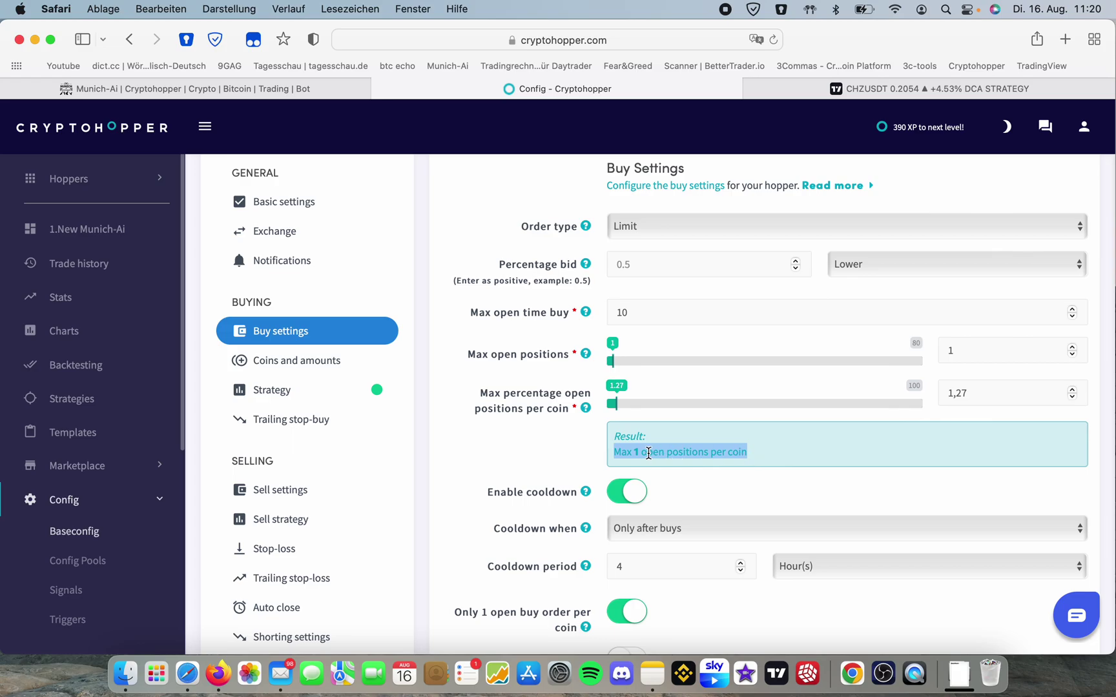
Adjust the Max percentage open positions per coin control to 1.
click(637, 453)
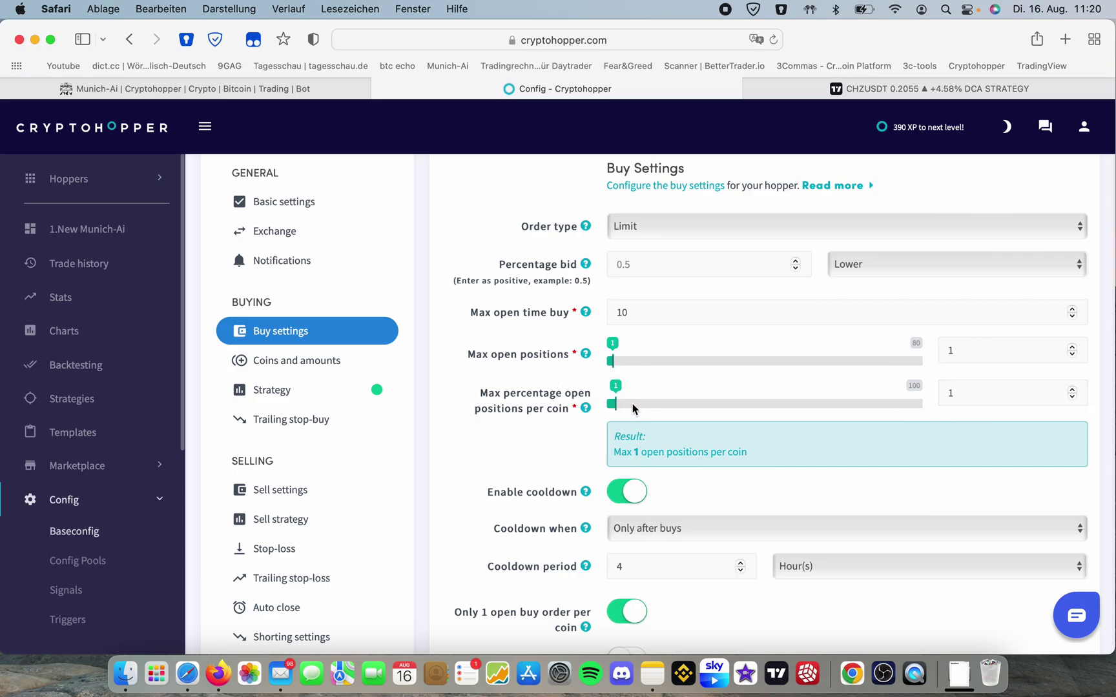
drag(616, 405, 622, 411)
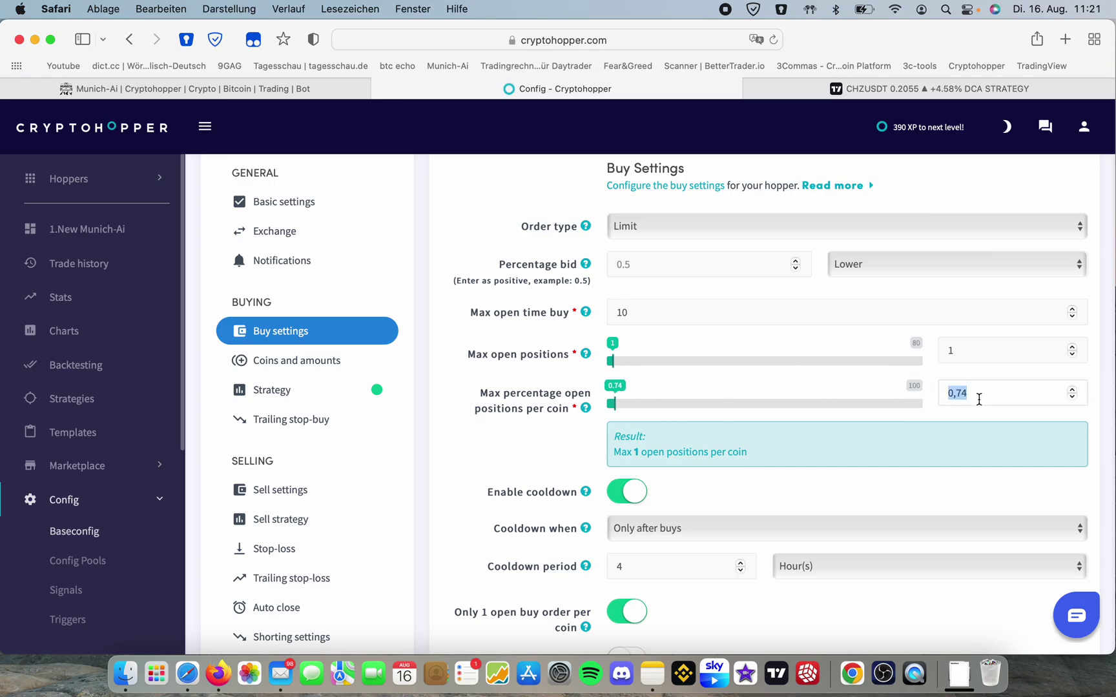
scroll(559, 460, up, 2)
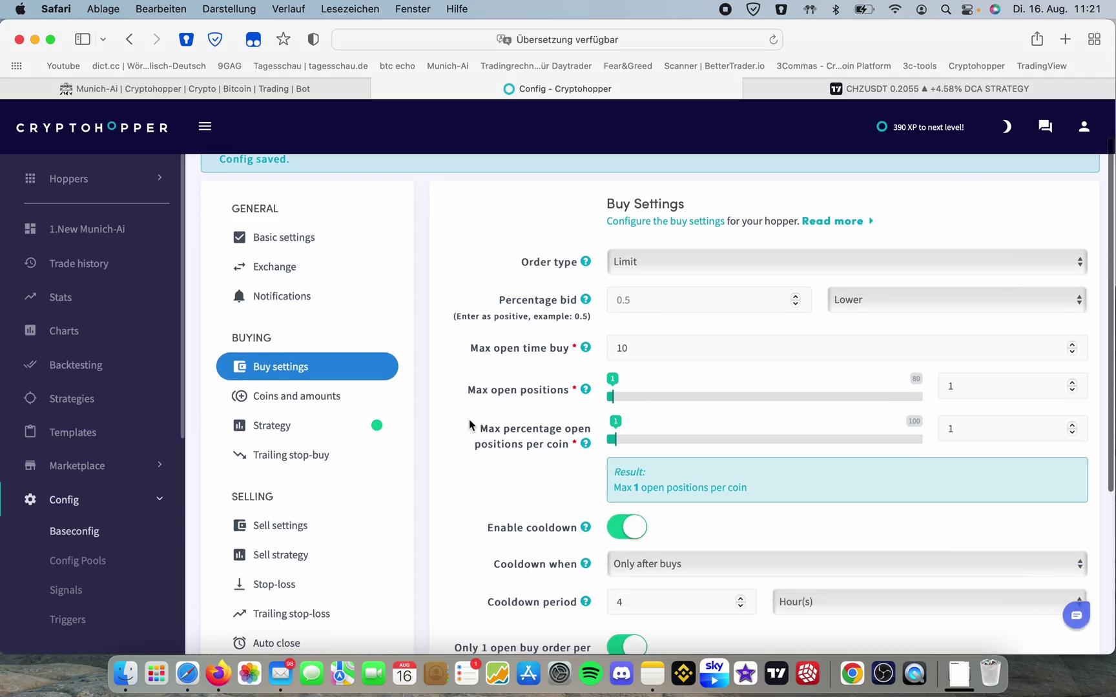
scroll(469, 423, down, 5)
scroll(523, 393, down, 3)
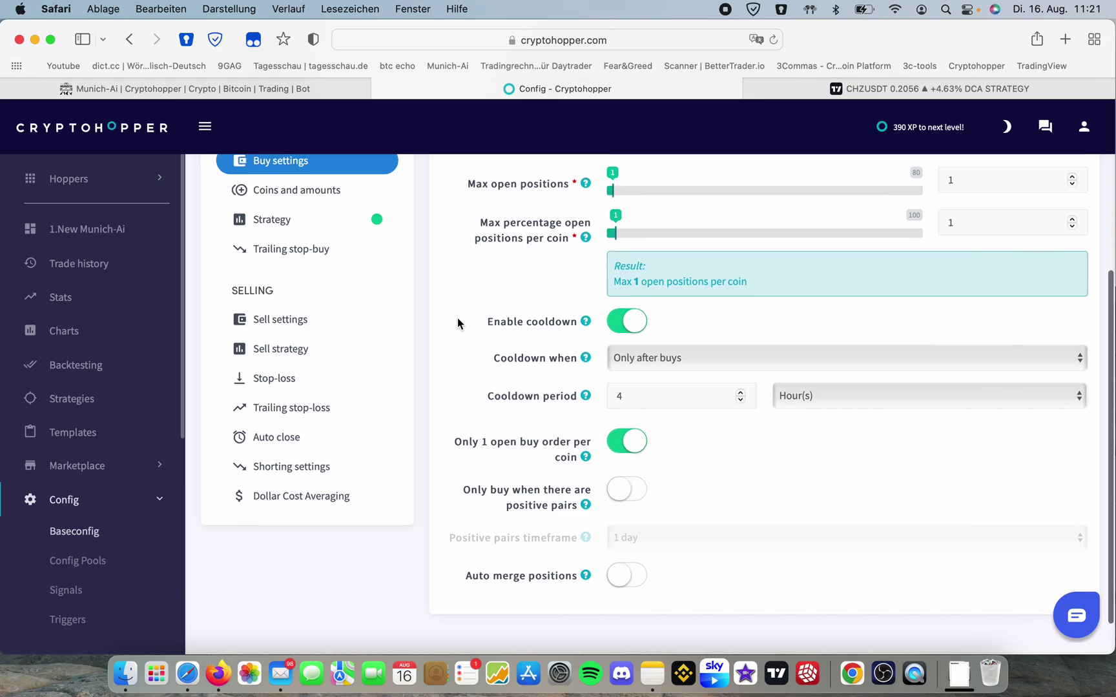
scroll(456, 318, up, 3)
scroll(457, 317, up, 1)
scroll(456, 317, up, 2)
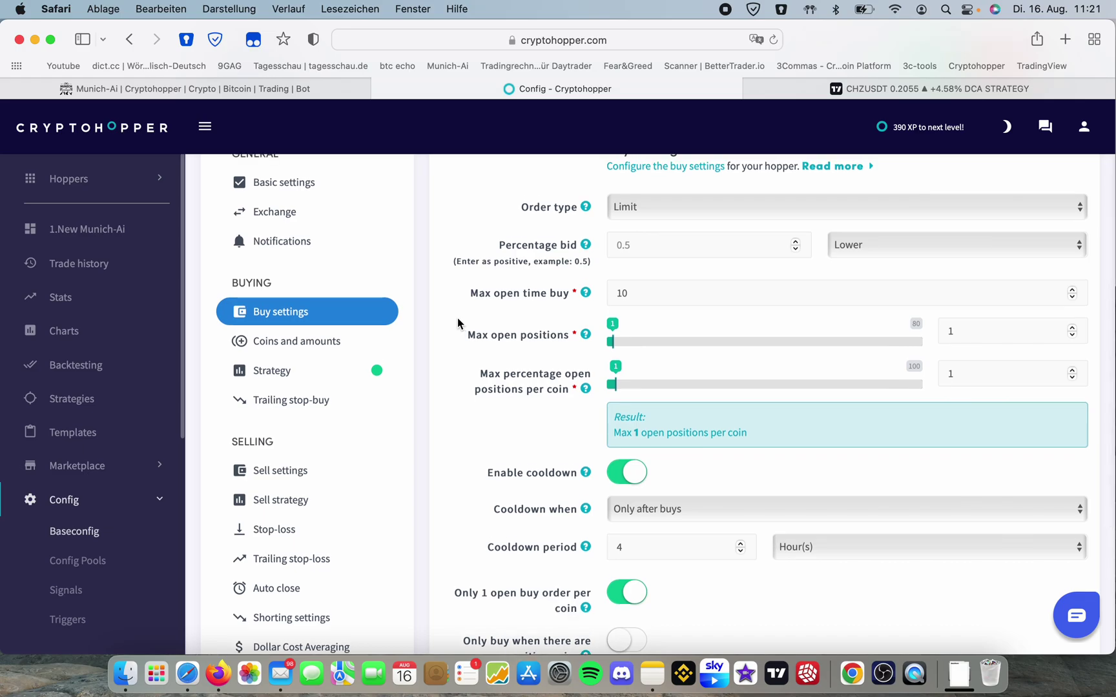
Remove BNB and DeroGold from the selected coins, leaving only CHZ, and save.
click(340, 341)
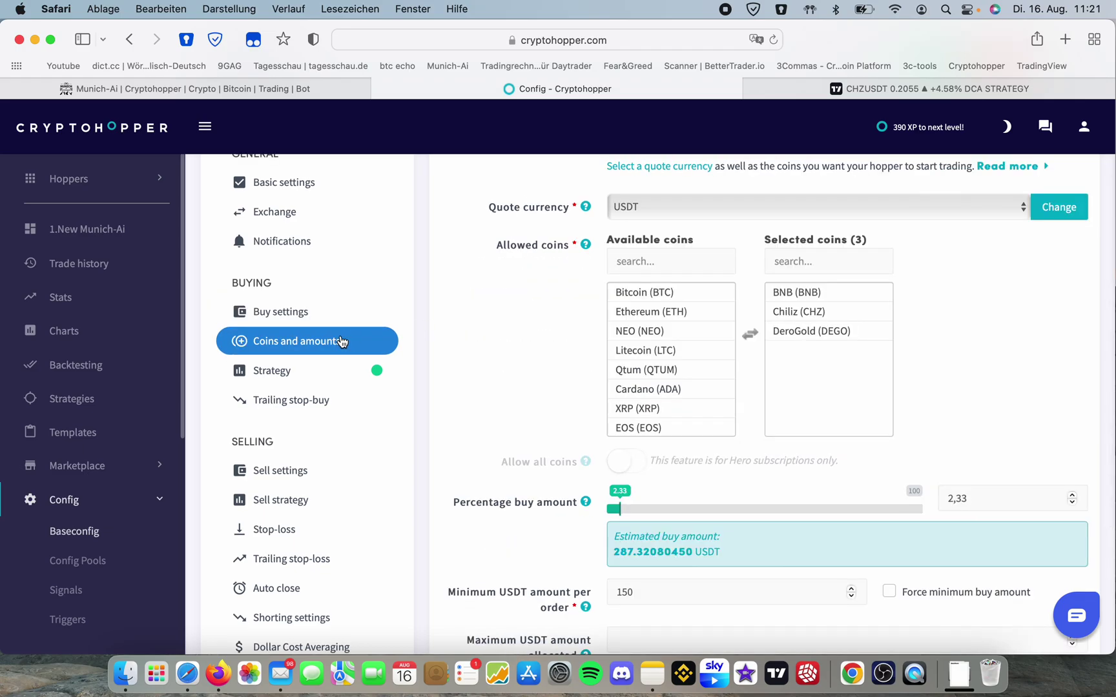
key(super+s)
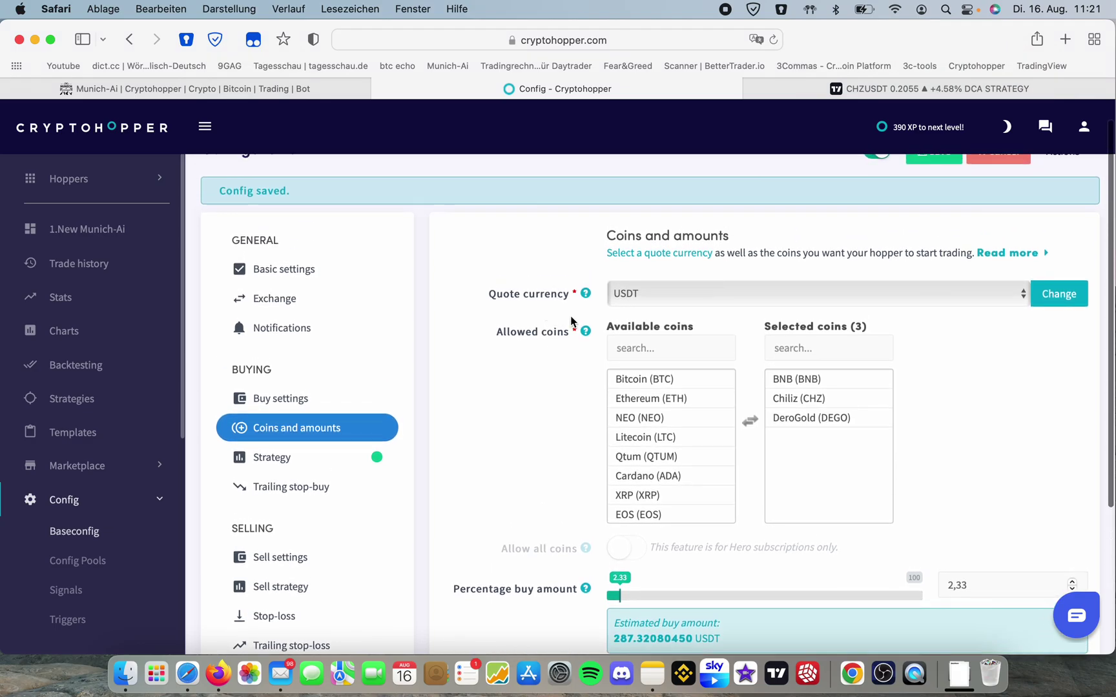
click(819, 399)
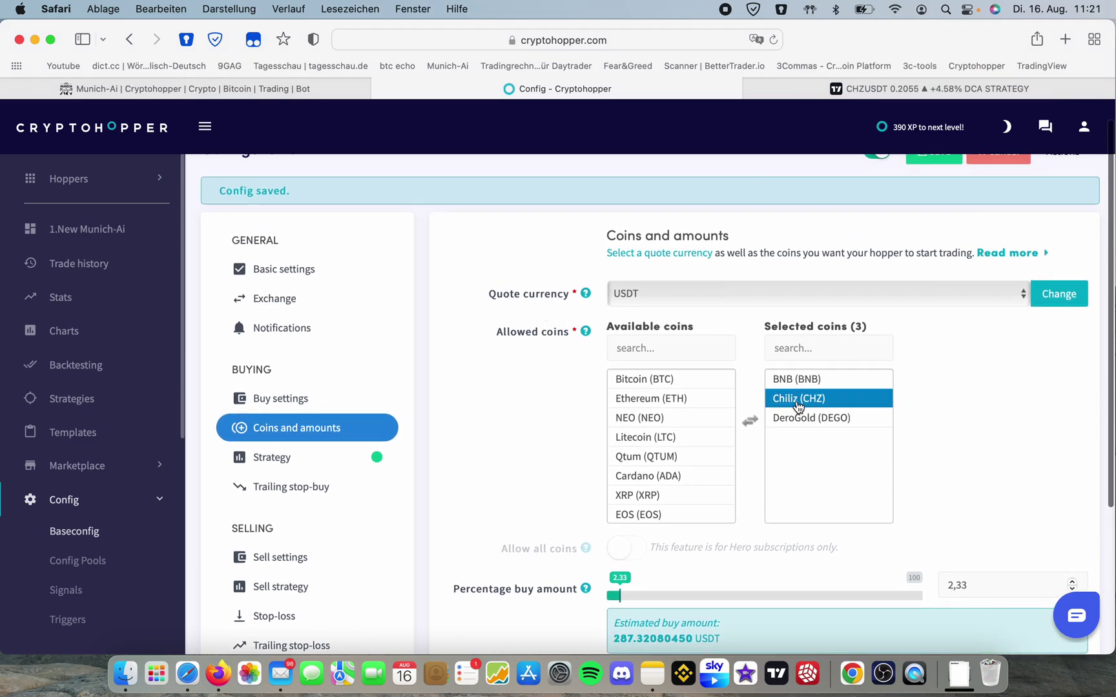
double_click(806, 379)
double_click(804, 400)
click(823, 384)
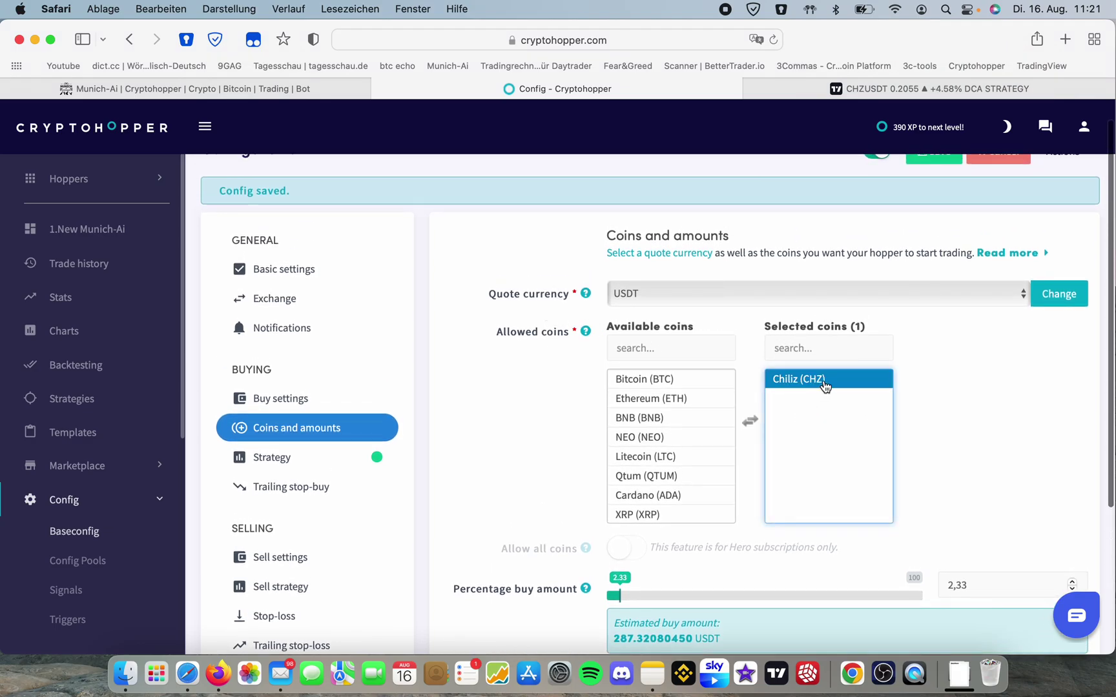
key(super+s)
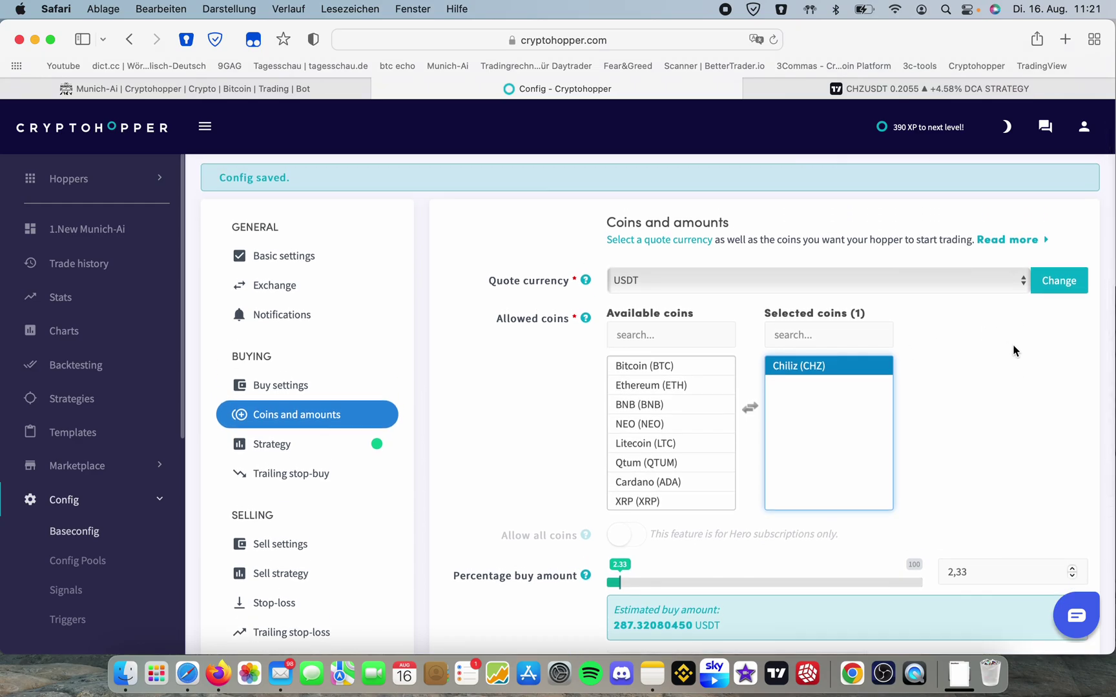
scroll(1009, 349, up, 2)
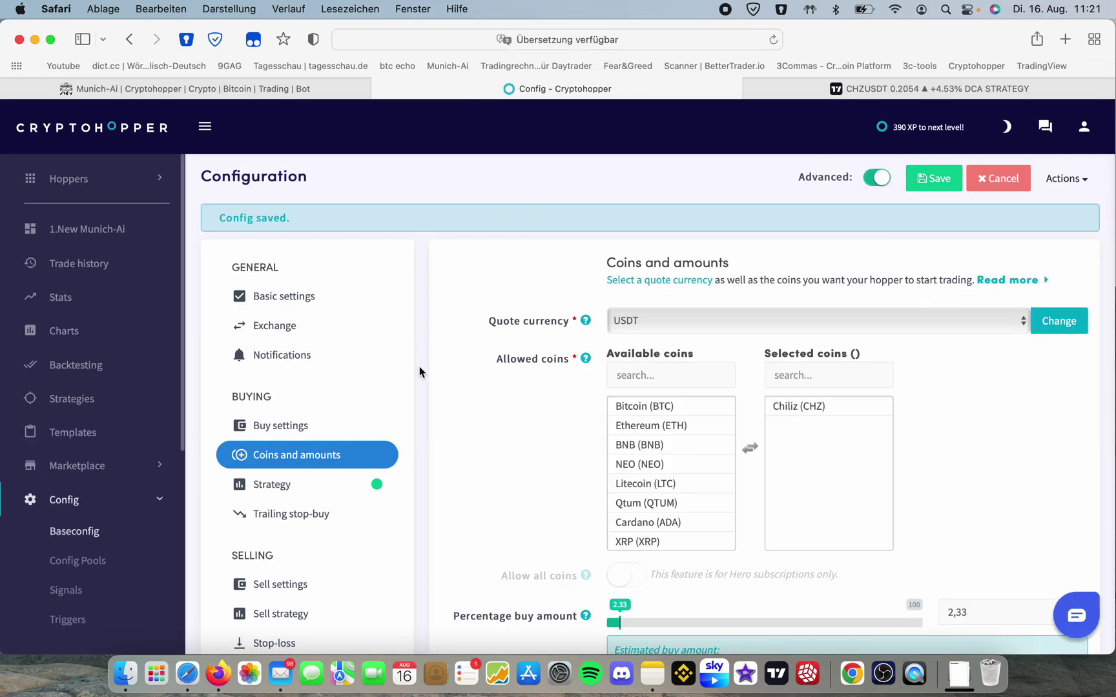
scroll(419, 366, down, 2)
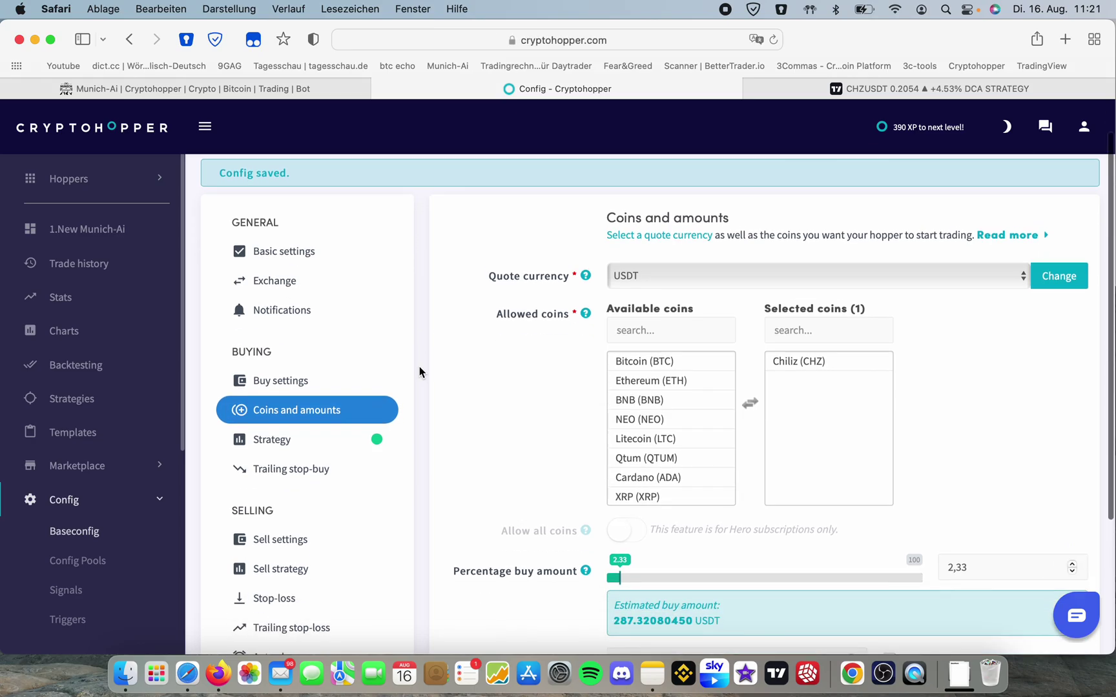
scroll(419, 366, up, 1)
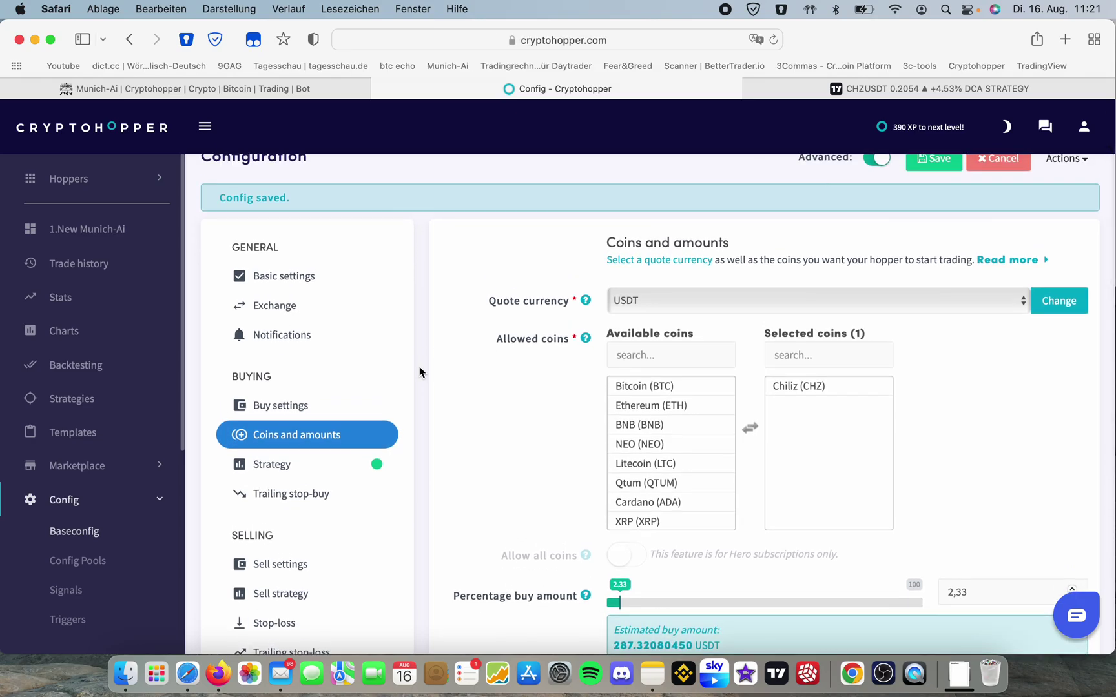
scroll(419, 366, down, 1)
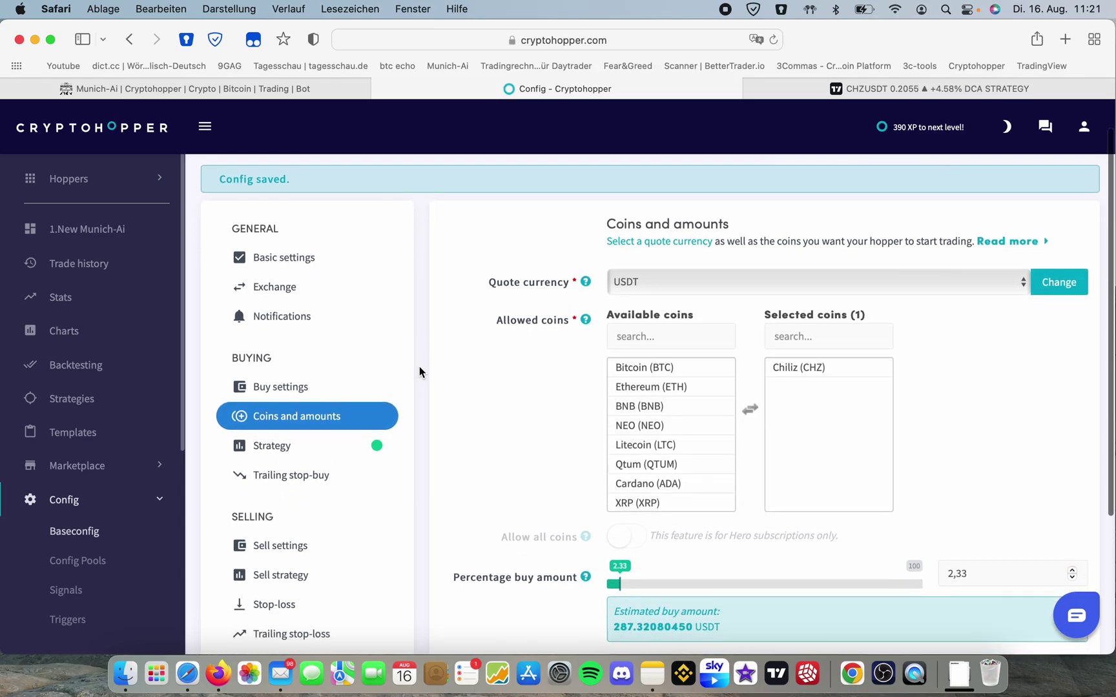
Open the strategy settings showing DCA BOT trx COIN with five buy targets.
click(321, 445)
click(321, 418)
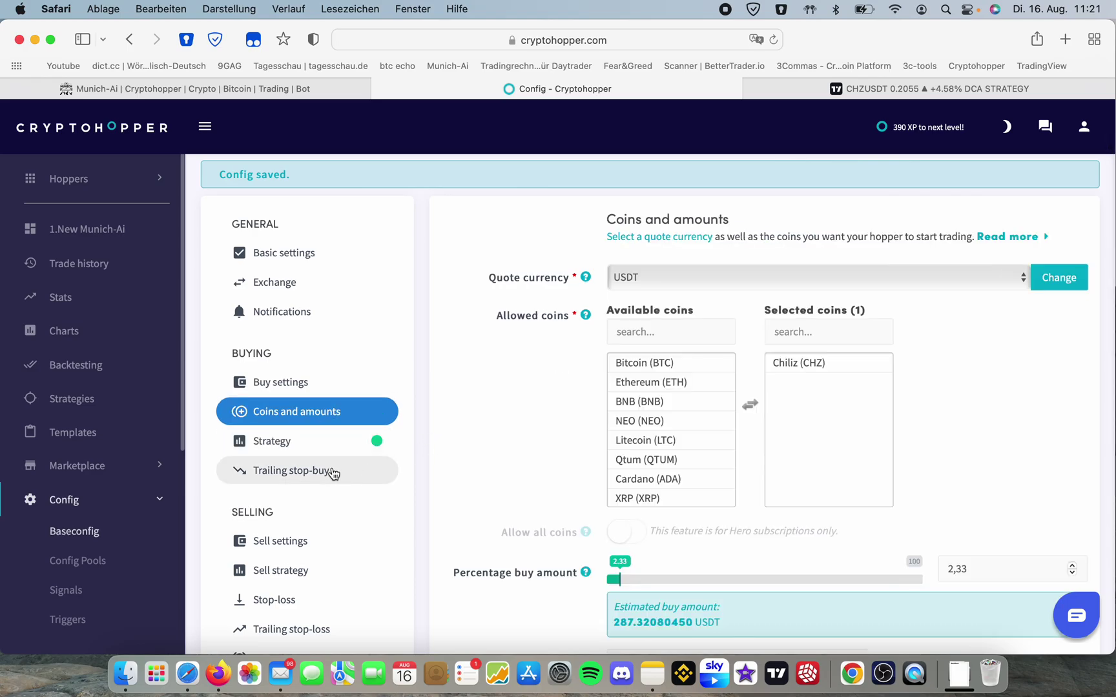
click(329, 445)
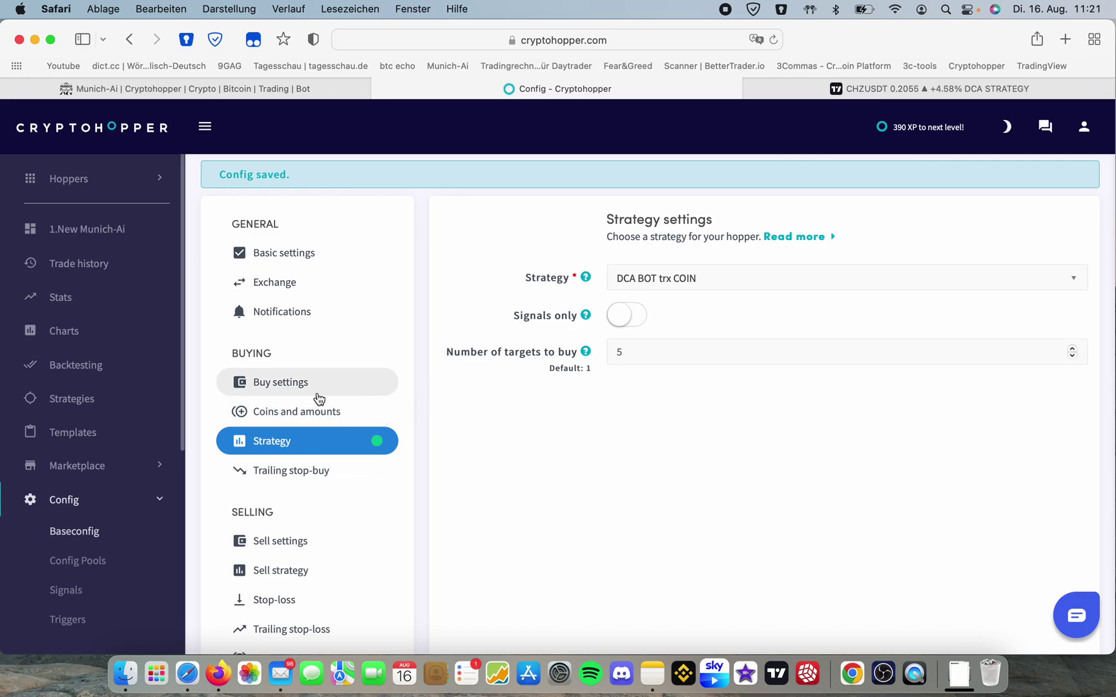
Show the base config's DCA settings: limit orders, 5 minutes, 2 retries, 5% trigger, triple down.
click(286, 413)
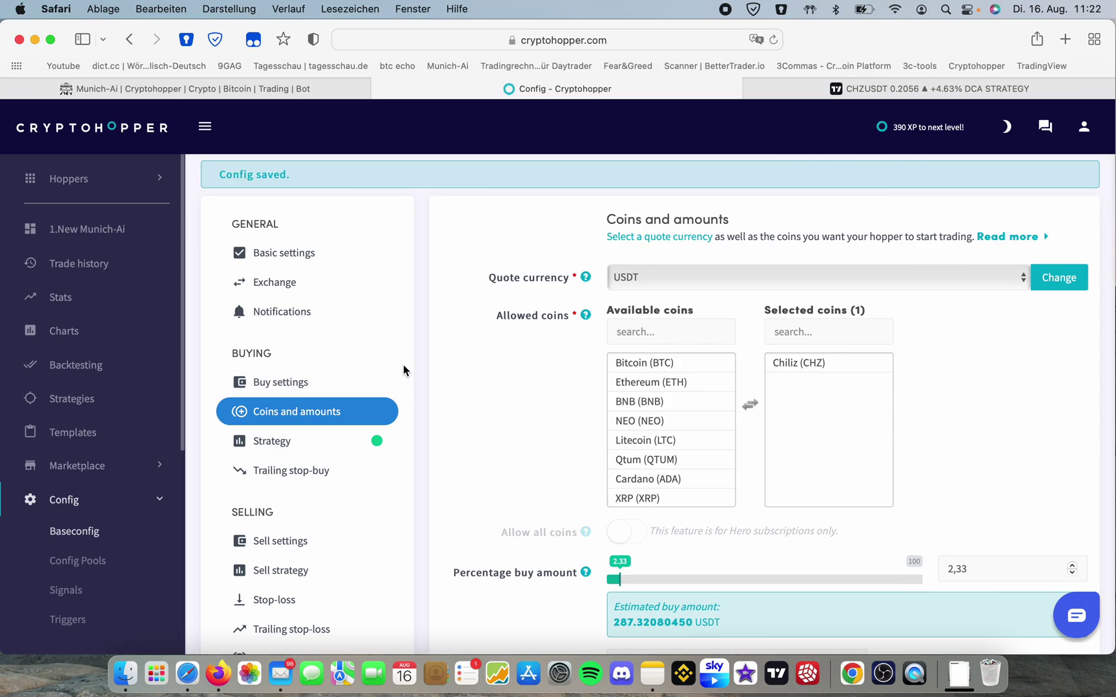
scroll(419, 372, down, 5)
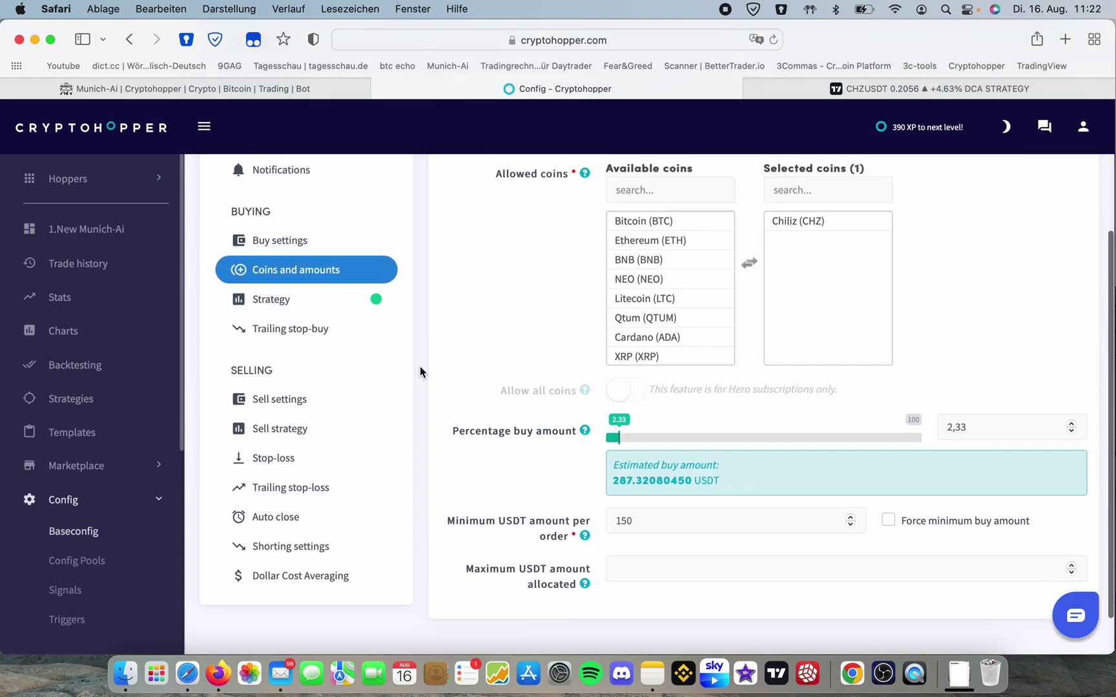
click(339, 565)
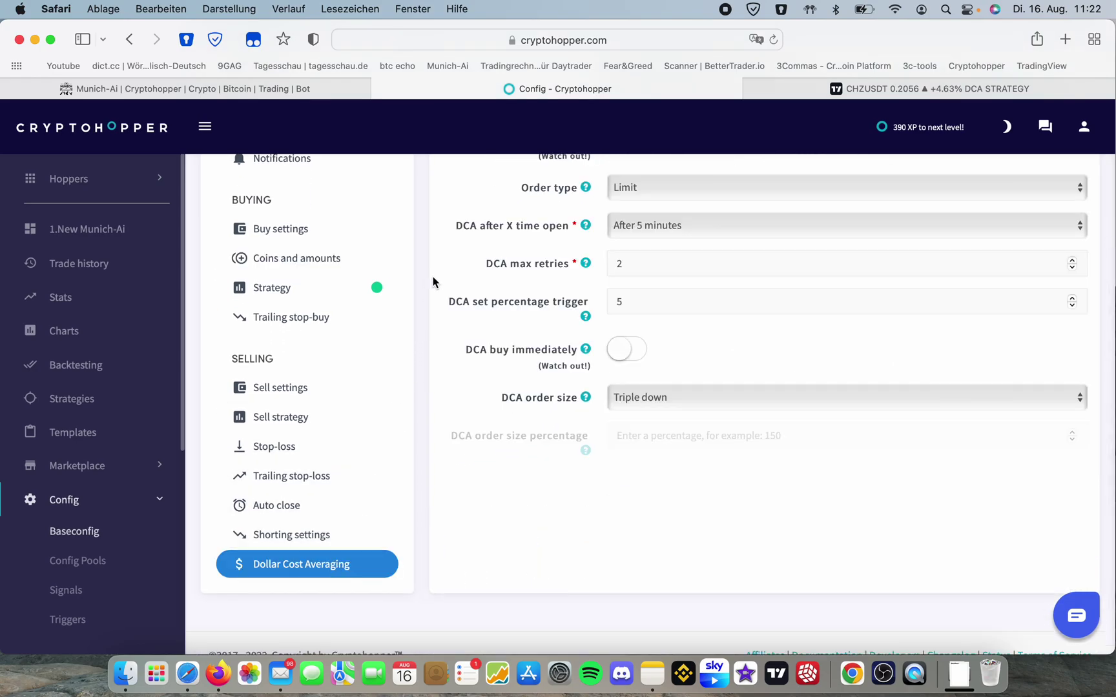
scroll(432, 277, up, 4)
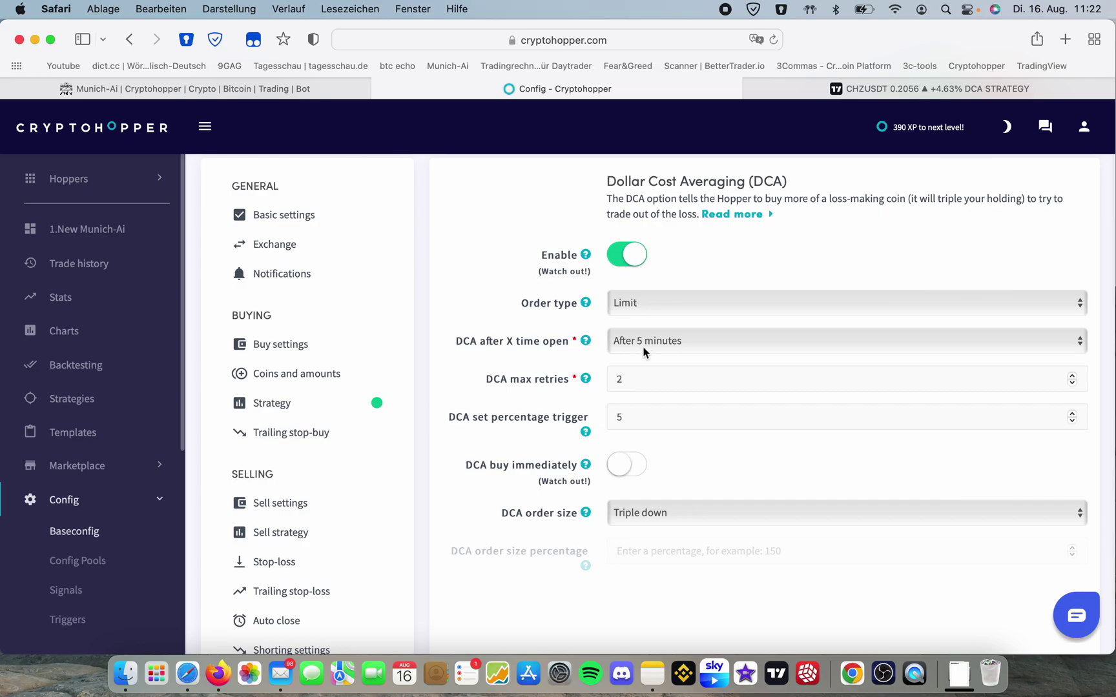
double_click(636, 377)
double_click(633, 419)
double_click(637, 385)
On the 1.New Munich-Ai hopper dashboard, split the single CHZ position in two.
click(88, 229)
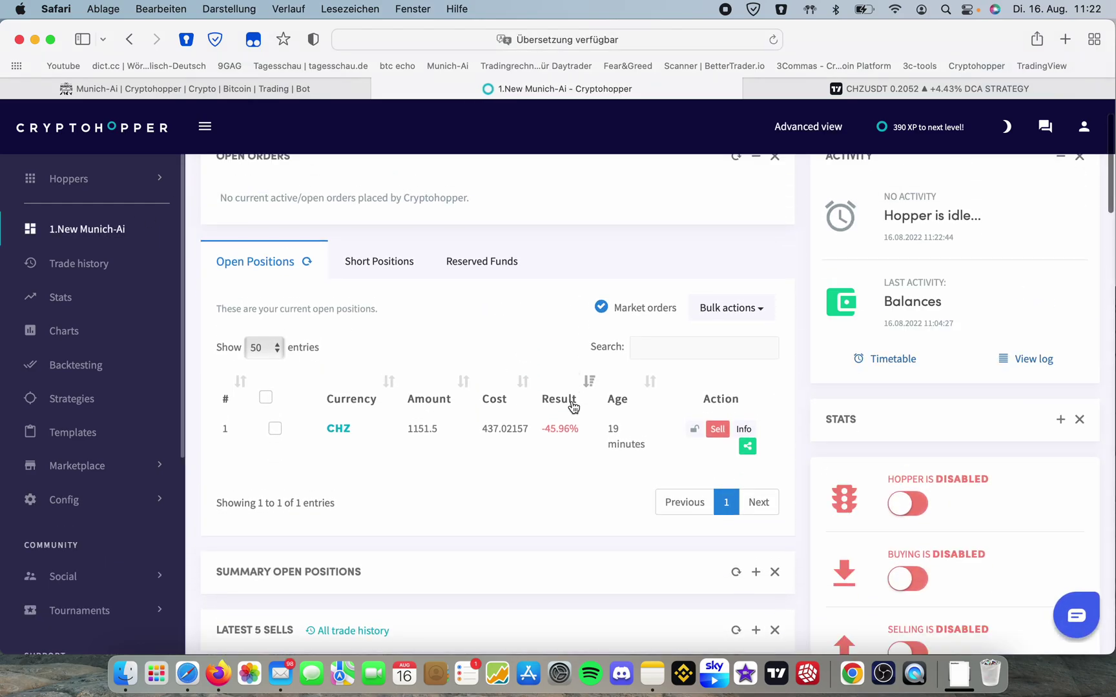
drag(580, 429, 482, 430)
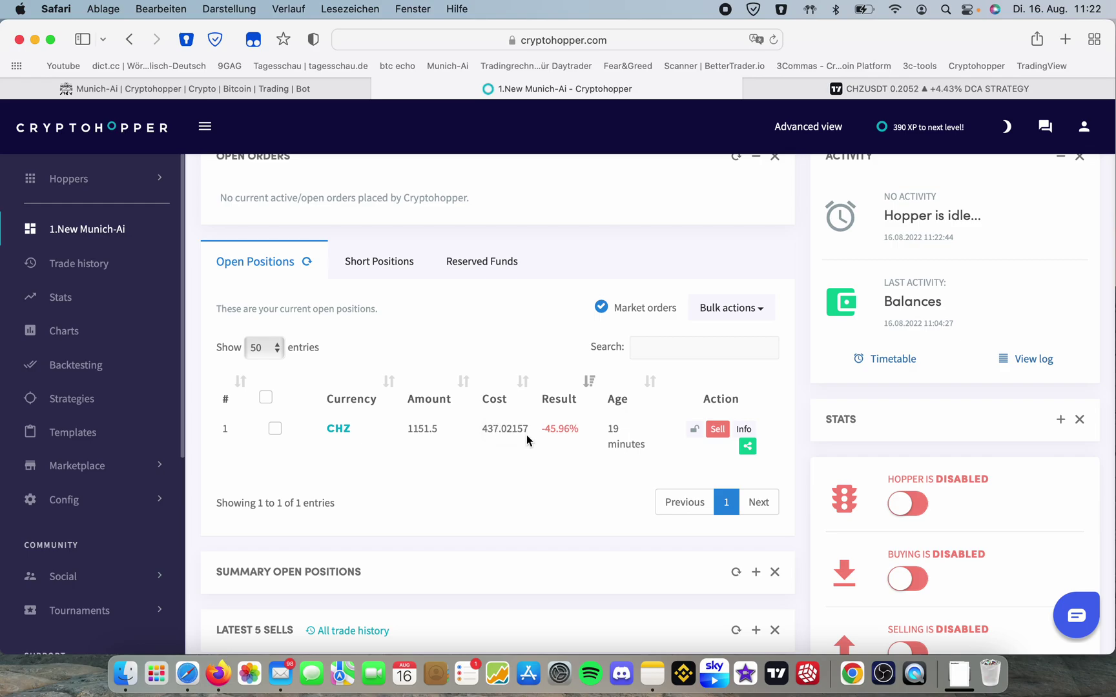
click(275, 428)
click(745, 308)
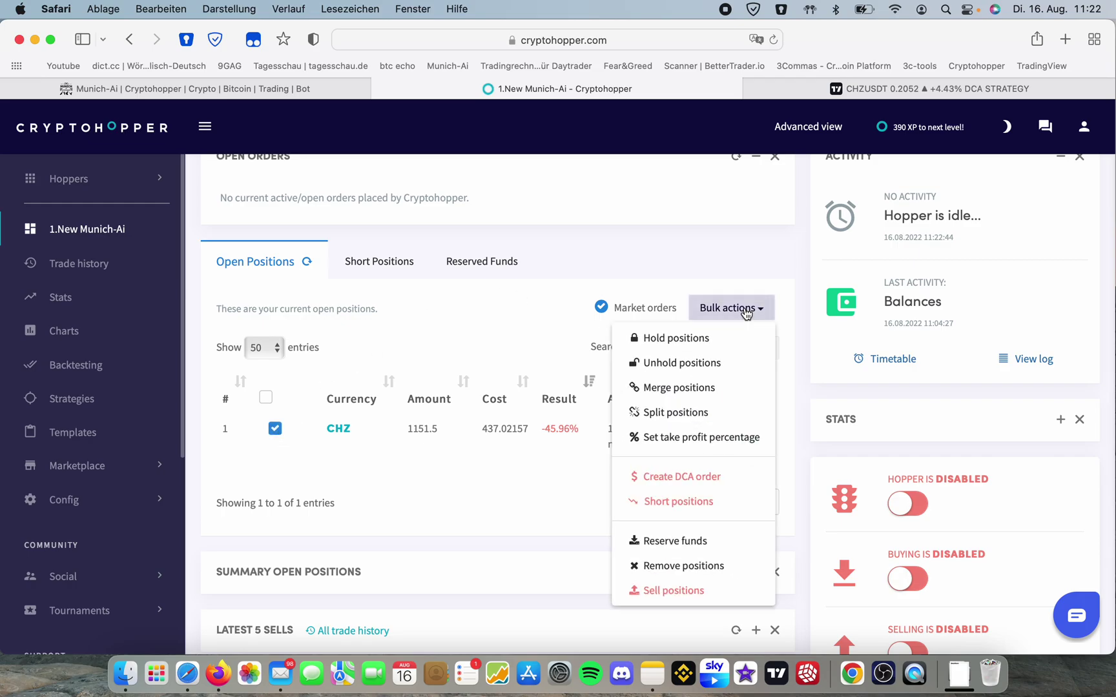
click(671, 413)
click(470, 467)
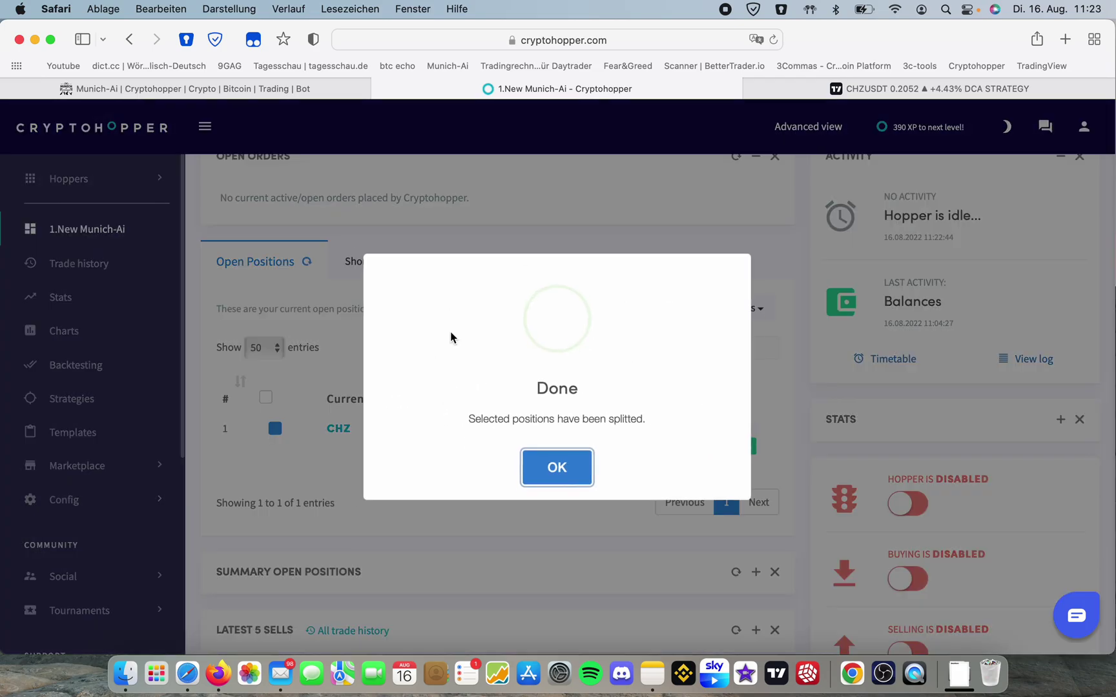
click(556, 467)
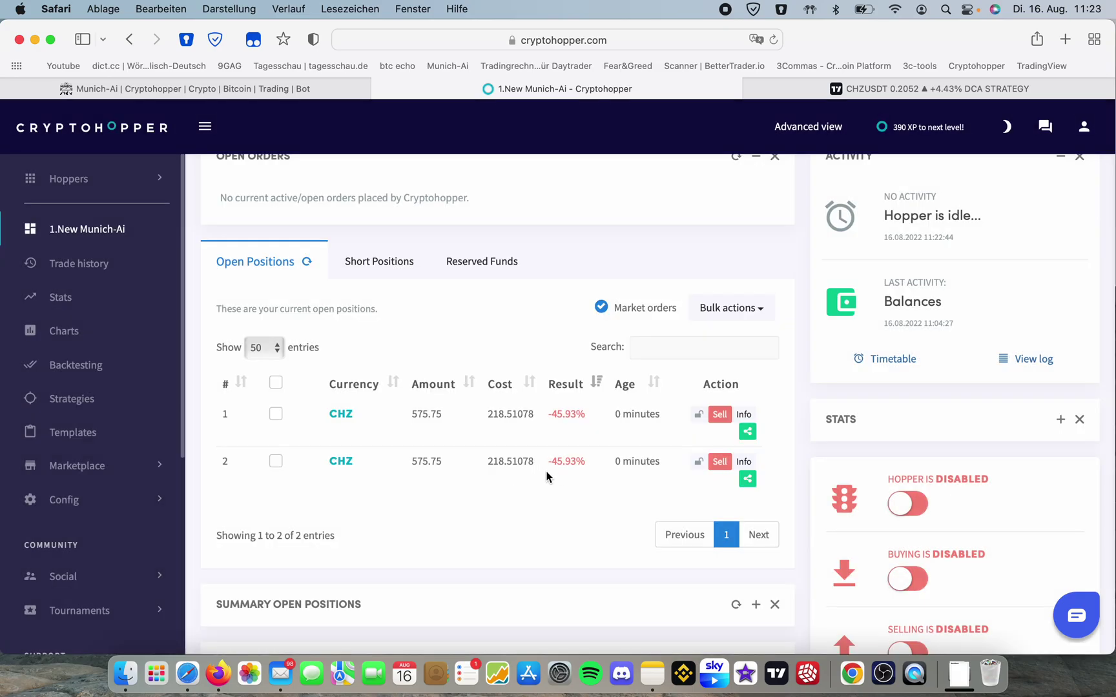
drag(486, 415, 539, 414)
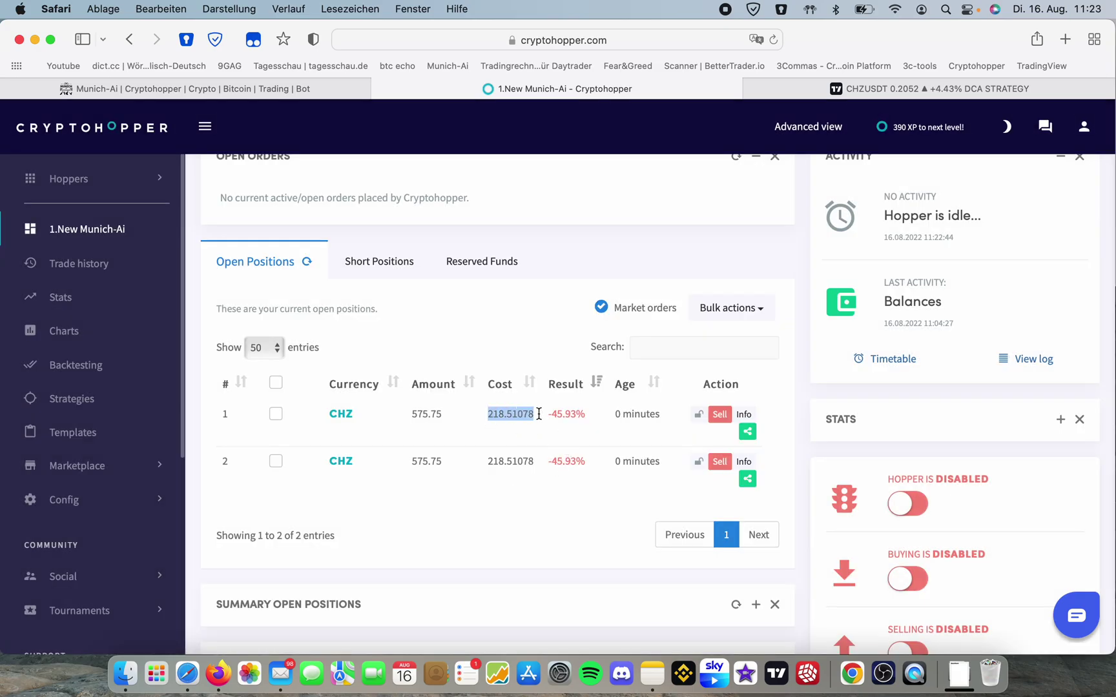
click(539, 418)
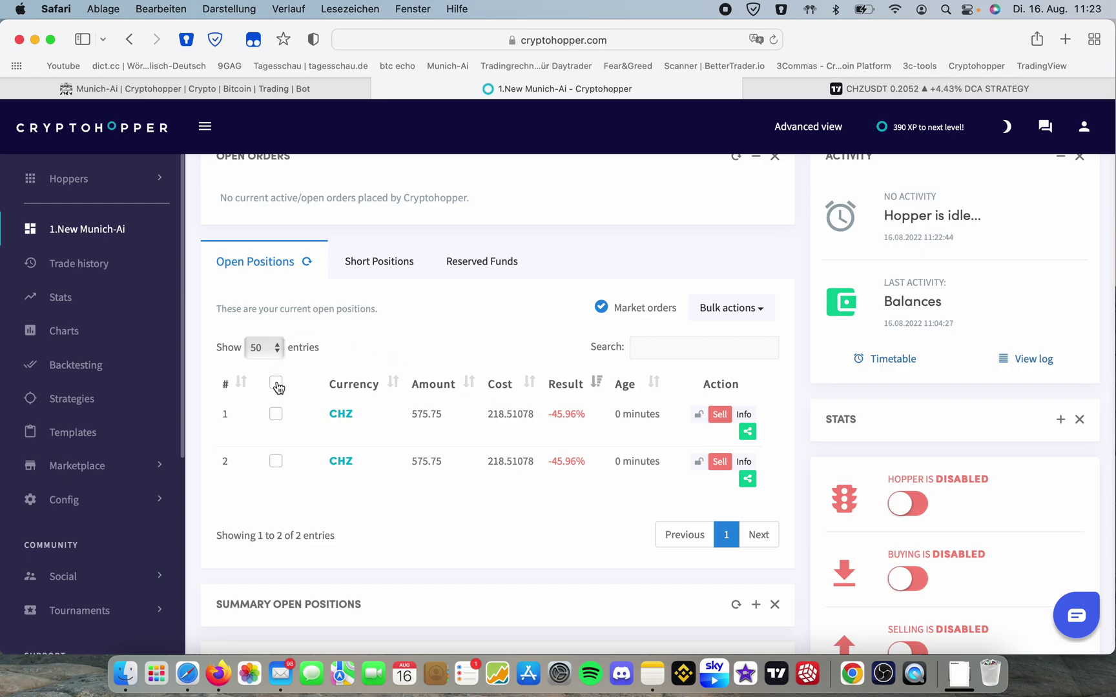
Split both CHZ positions, giving four positions.
click(278, 385)
scroll(523, 392, down, 2)
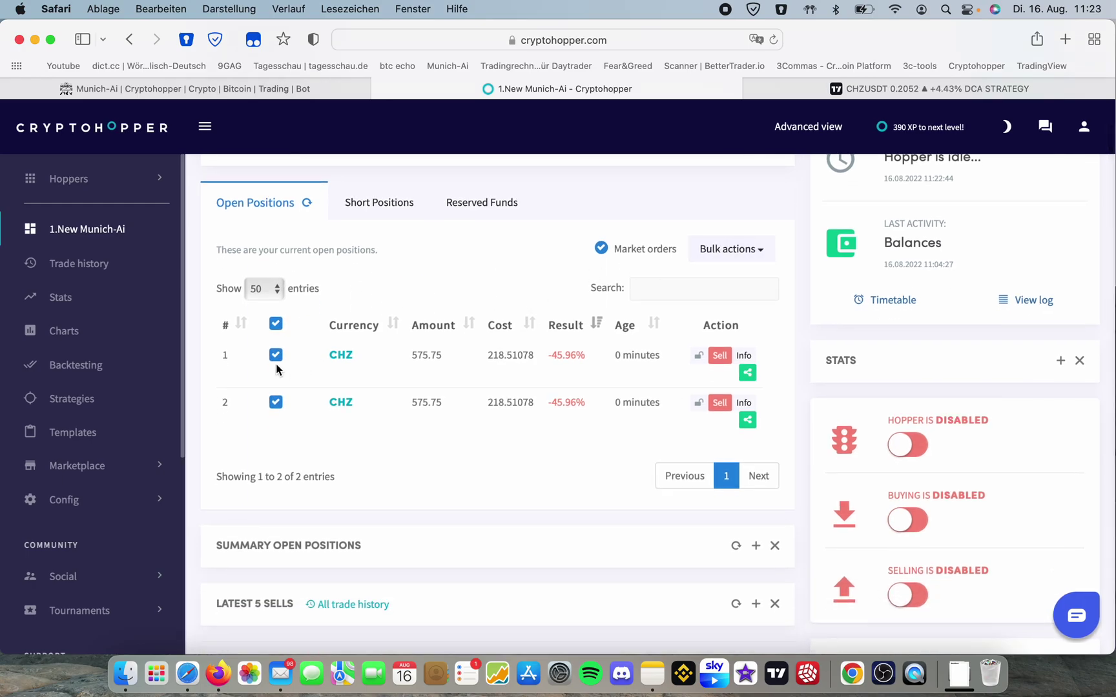
click(729, 249)
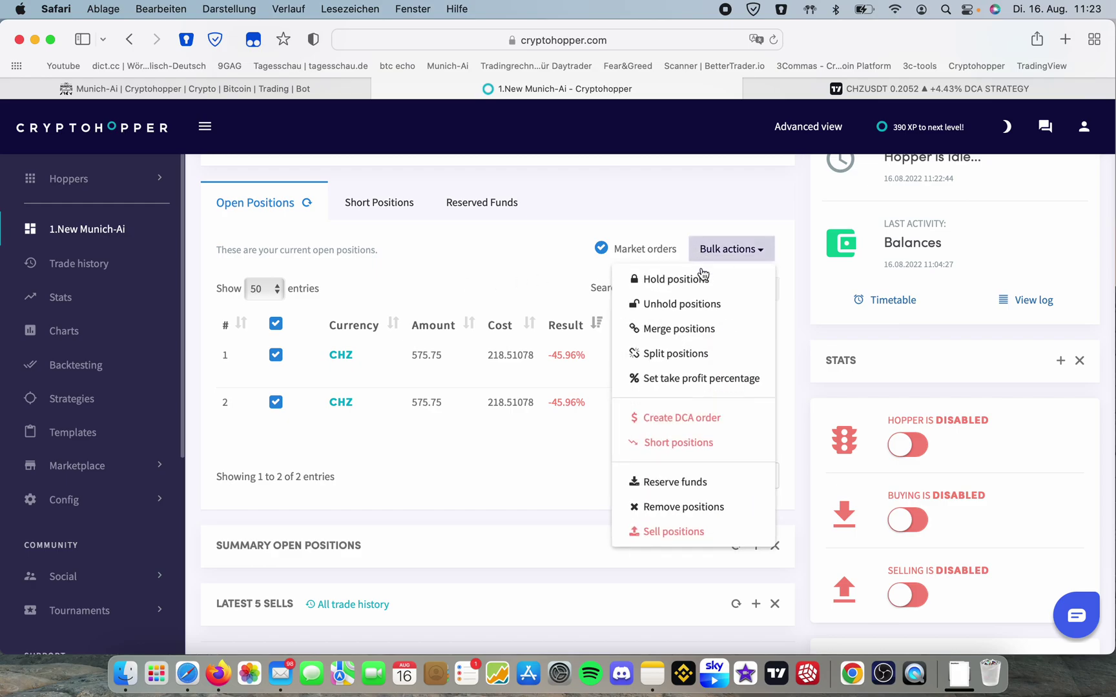
click(675, 353)
click(537, 464)
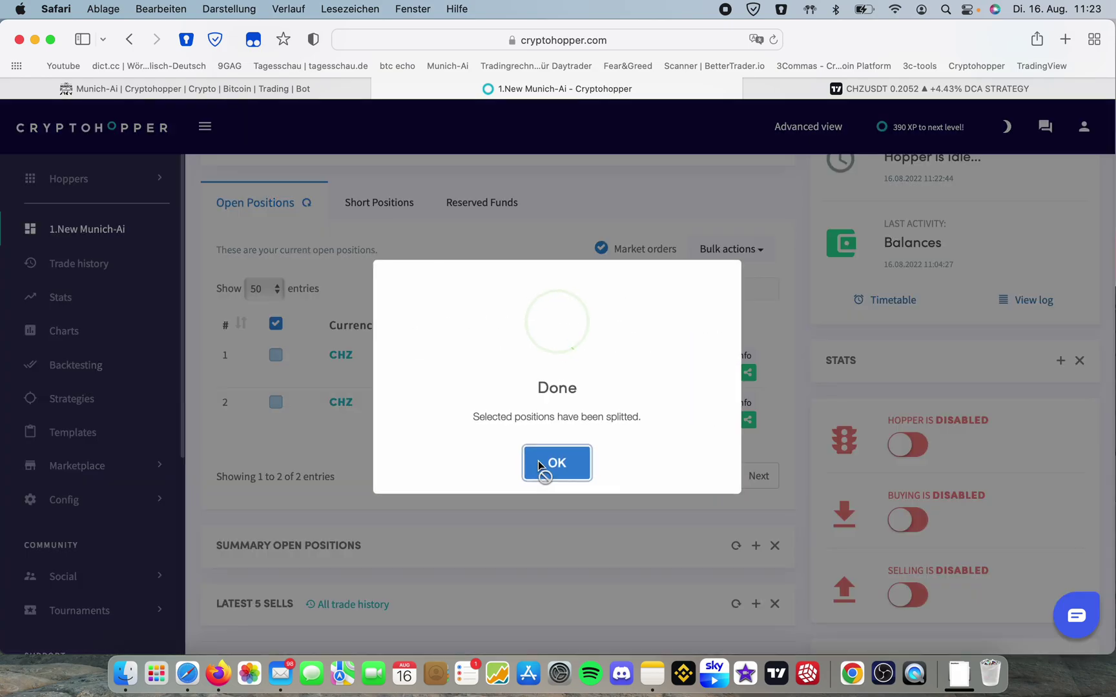
click(538, 460)
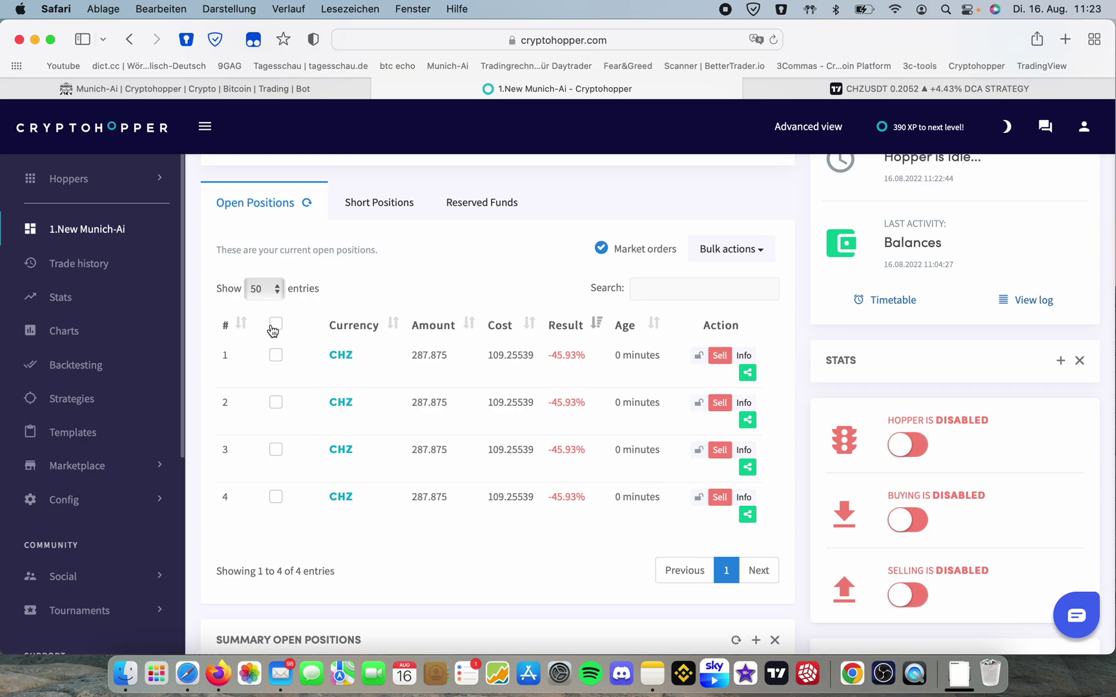
Split all four CHZ positions into eight positions of 143.9375 CHZ each.
click(275, 324)
click(728, 249)
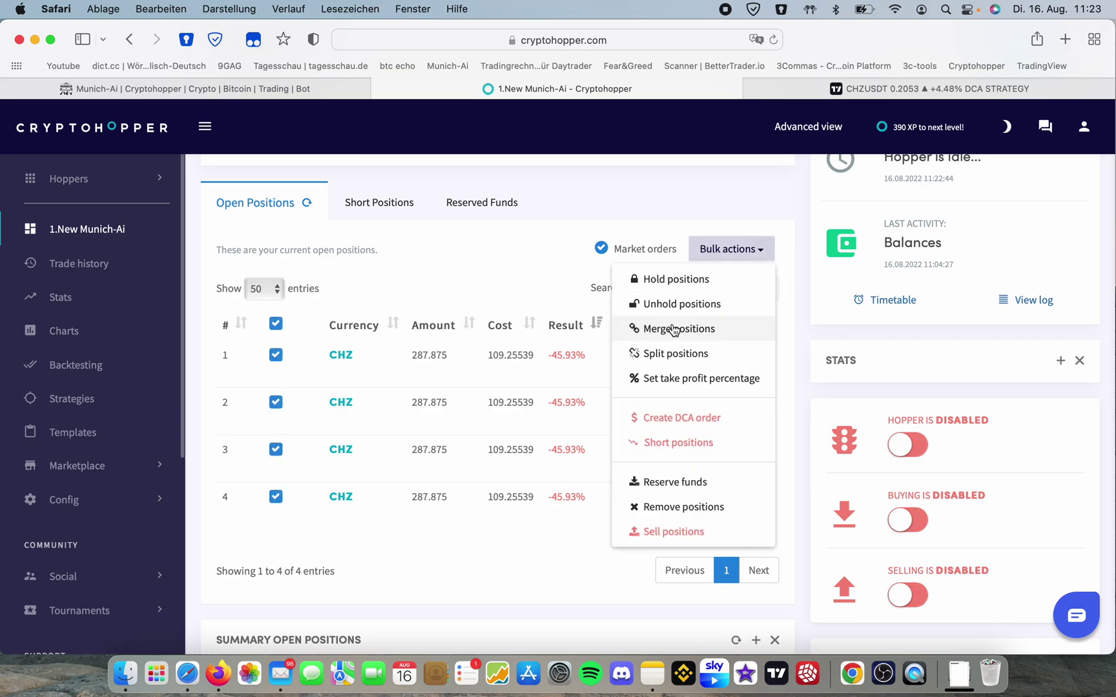
click(665, 354)
click(518, 470)
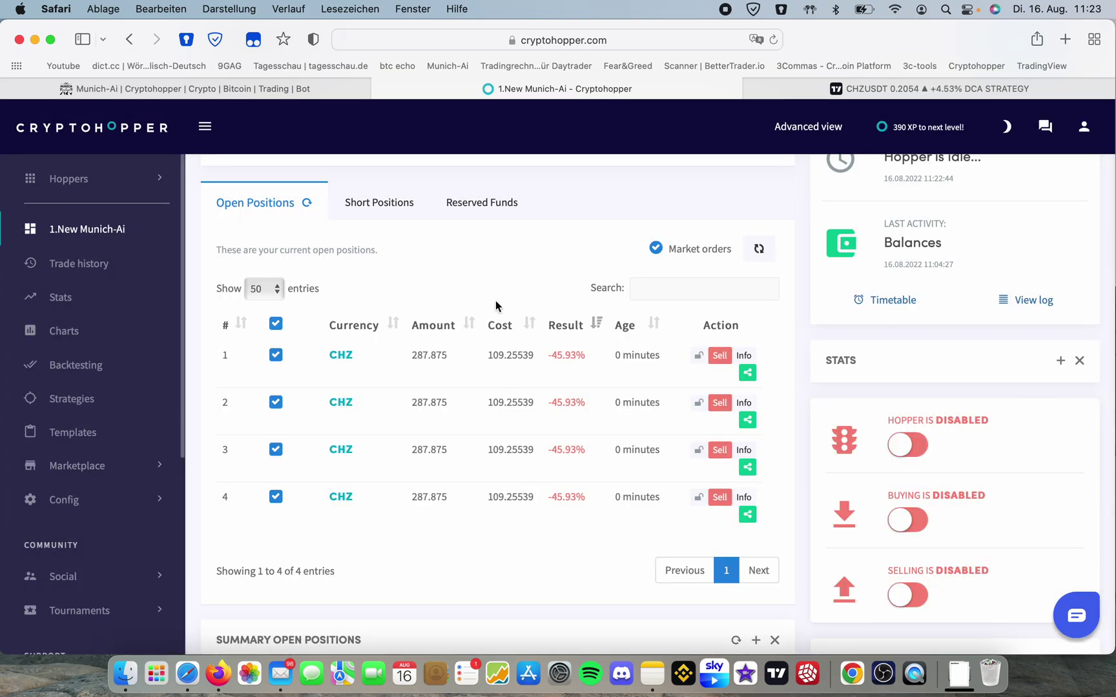
click(560, 459)
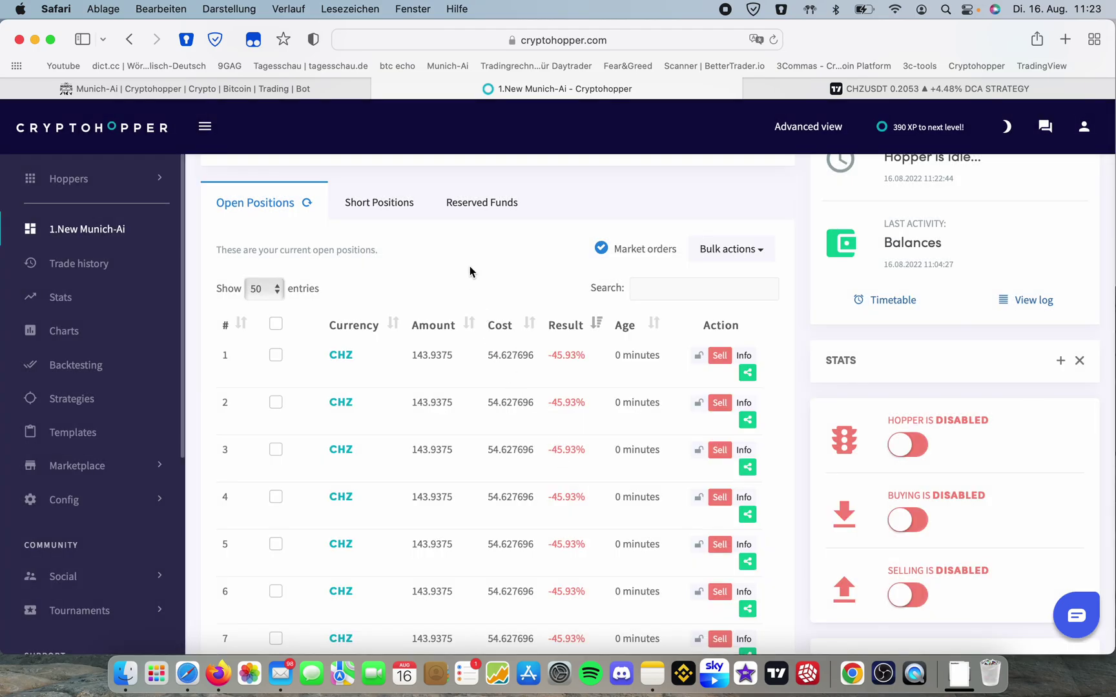
scroll(469, 266, down, 3)
scroll(469, 266, down, 2)
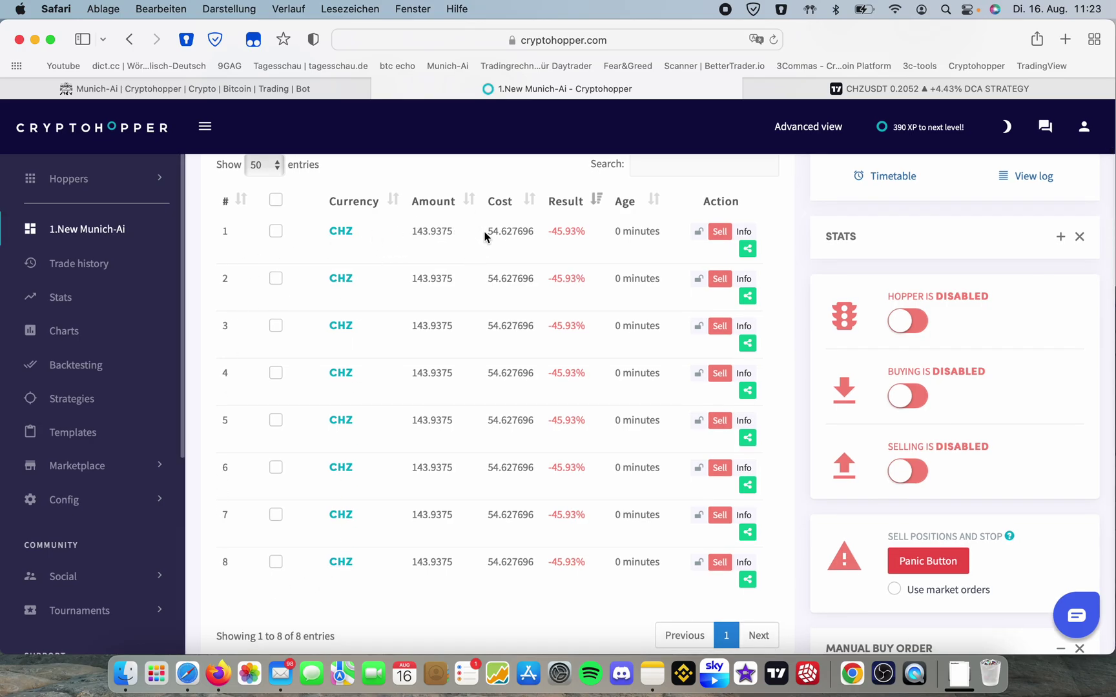
drag(488, 231, 500, 232)
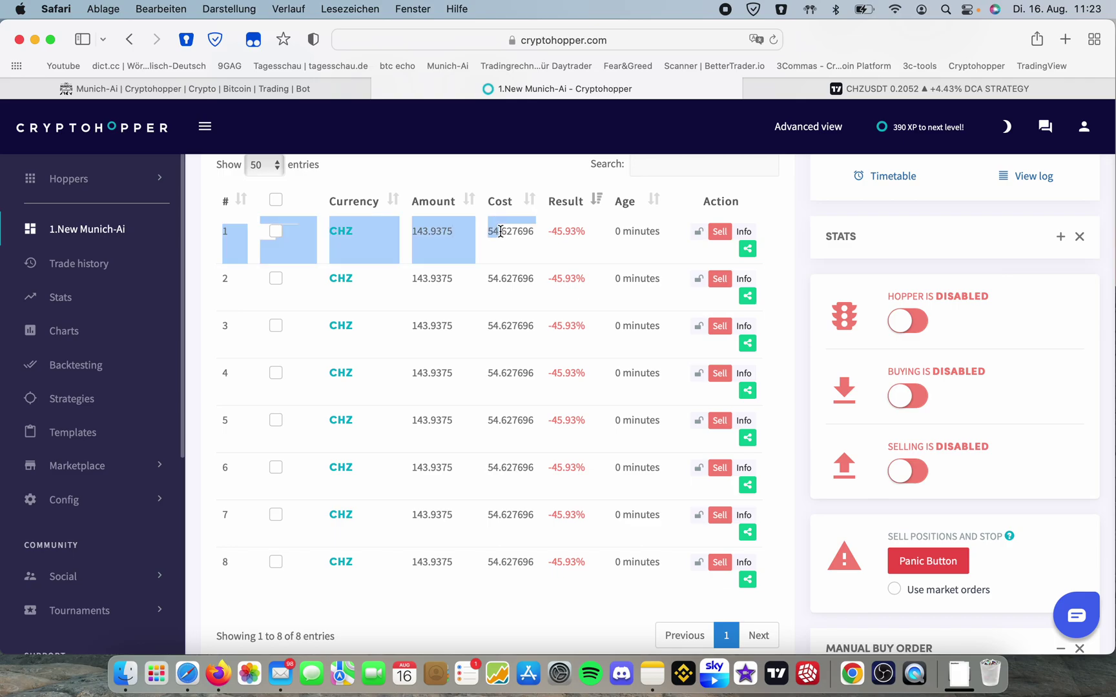
click(500, 232)
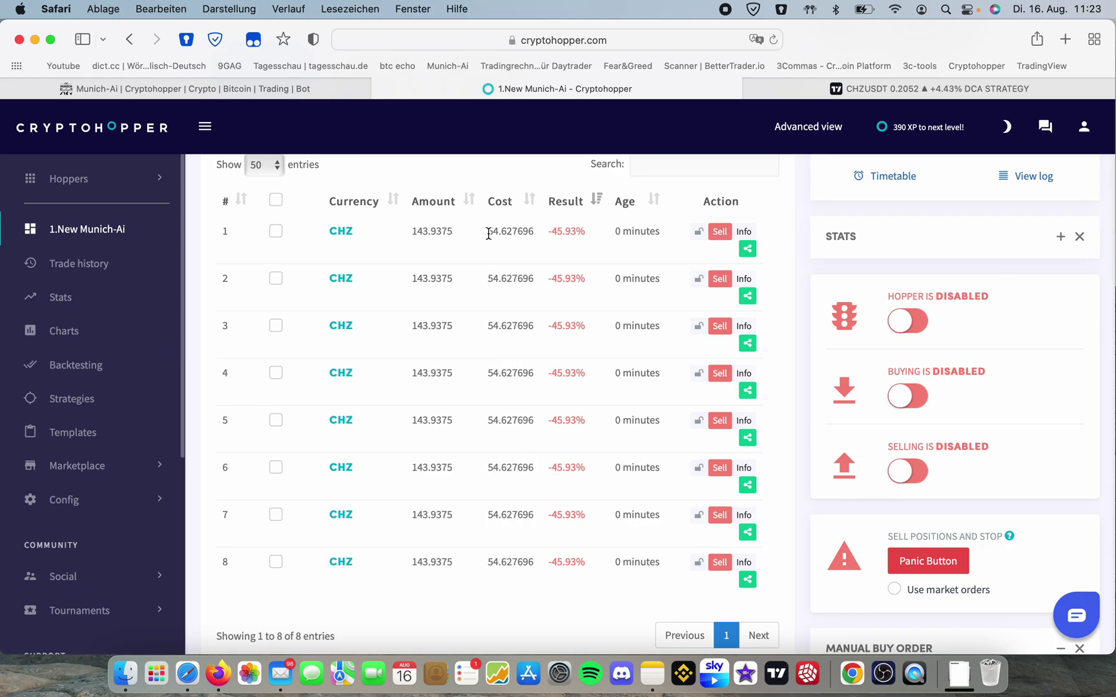
drag(487, 232, 497, 231)
click(497, 244)
scroll(455, 239, up, 1)
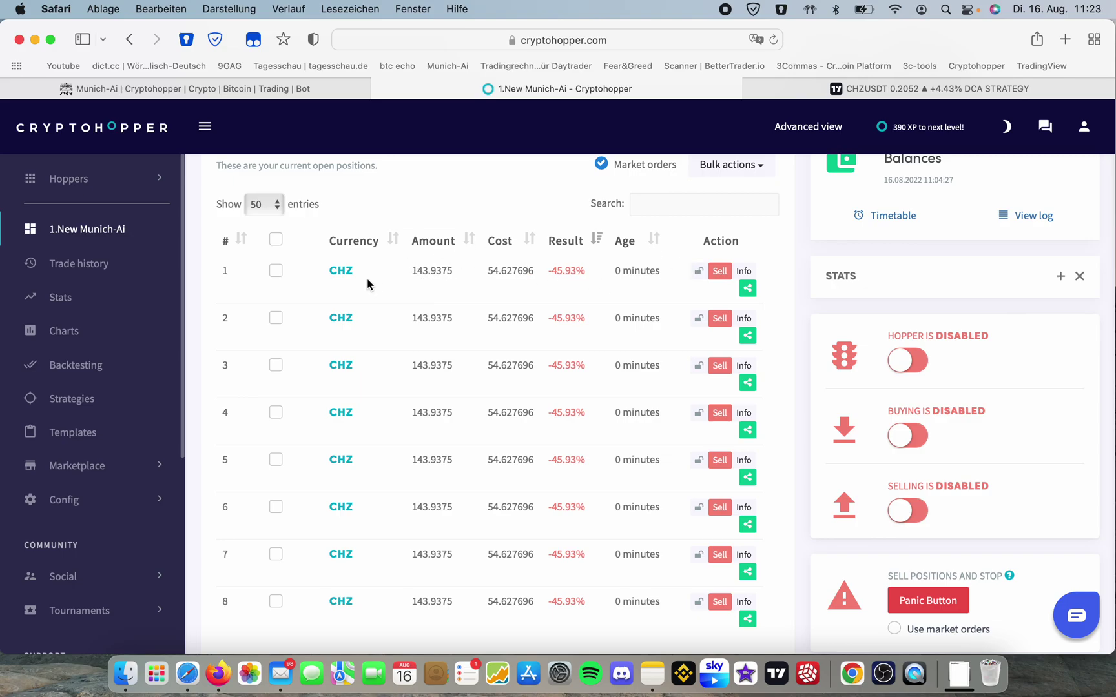
Put the seven CHZ positions other than the first on hold, then deselect all.
click(276, 240)
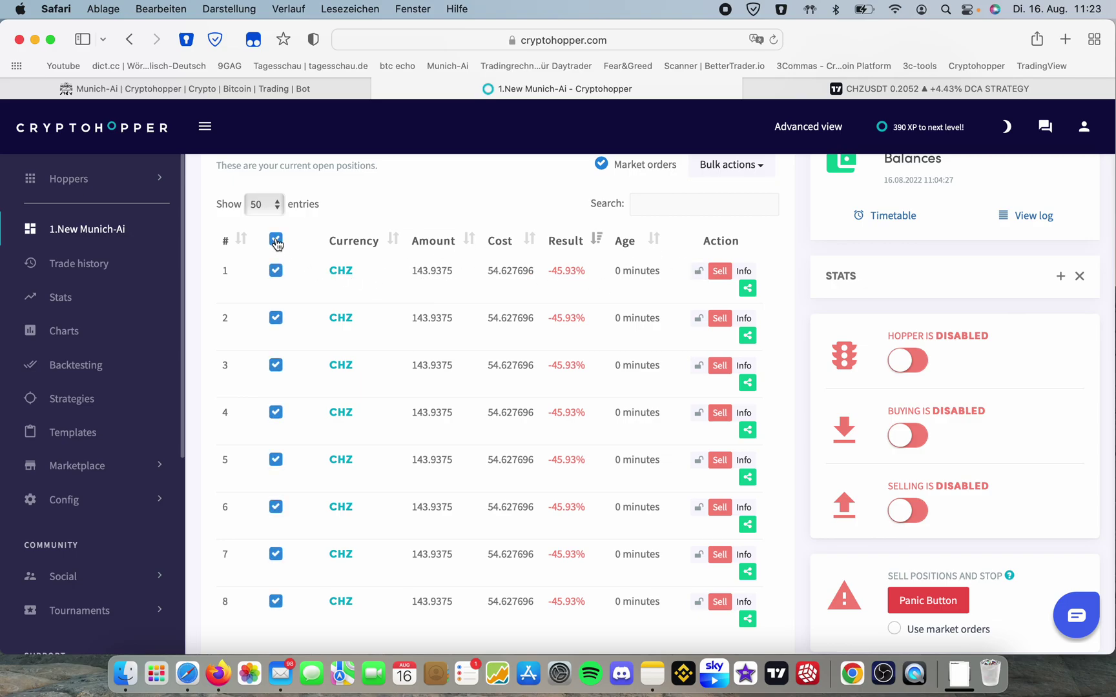
click(276, 270)
scroll(557, 199, up, 1)
click(731, 194)
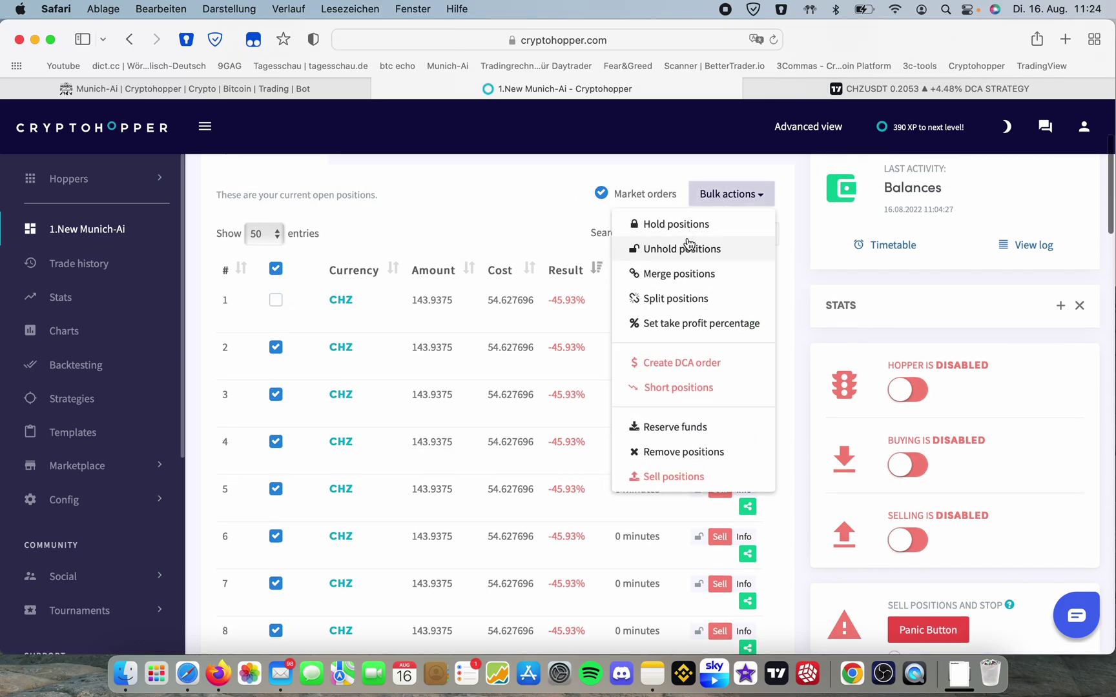
click(675, 224)
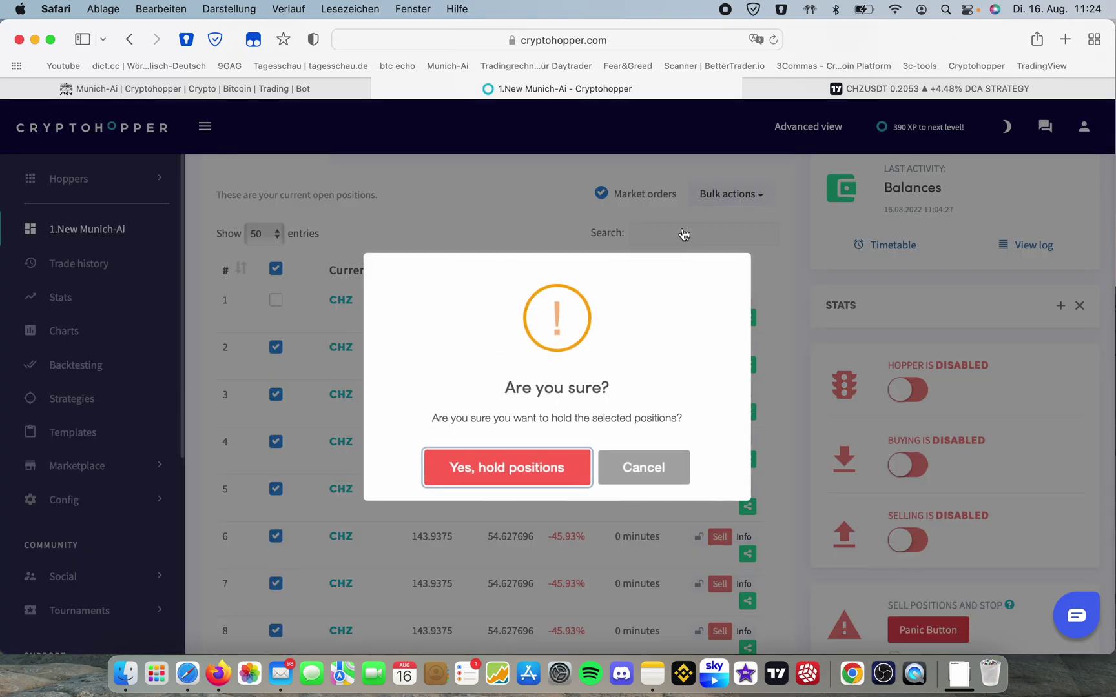
click(514, 462)
click(556, 467)
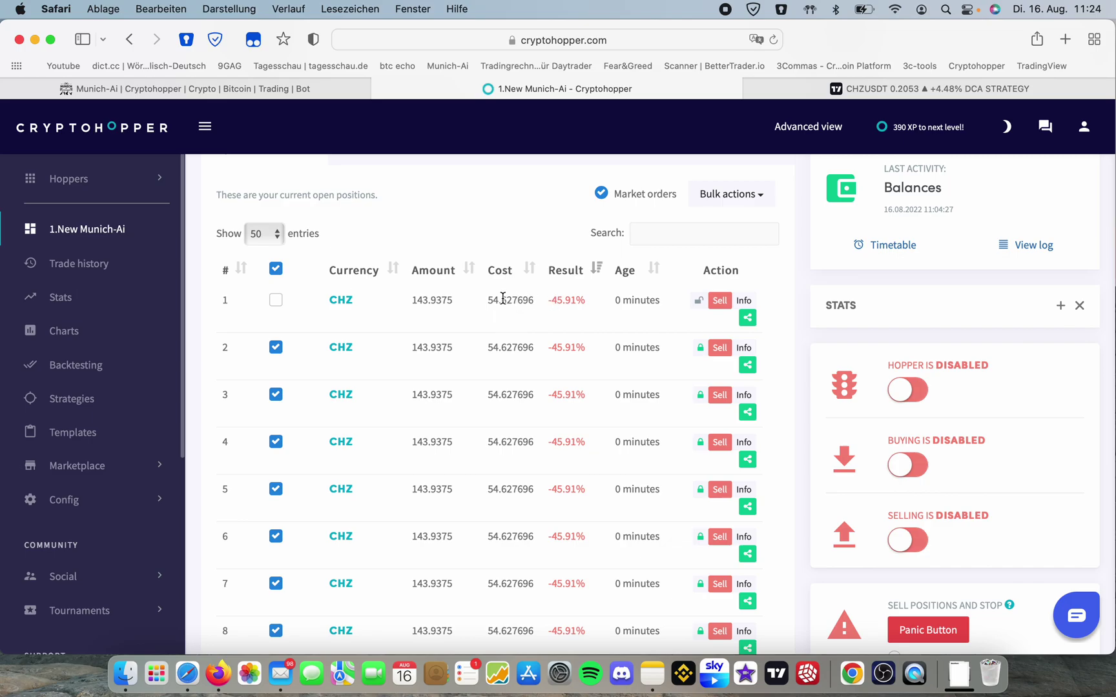
click(275, 268)
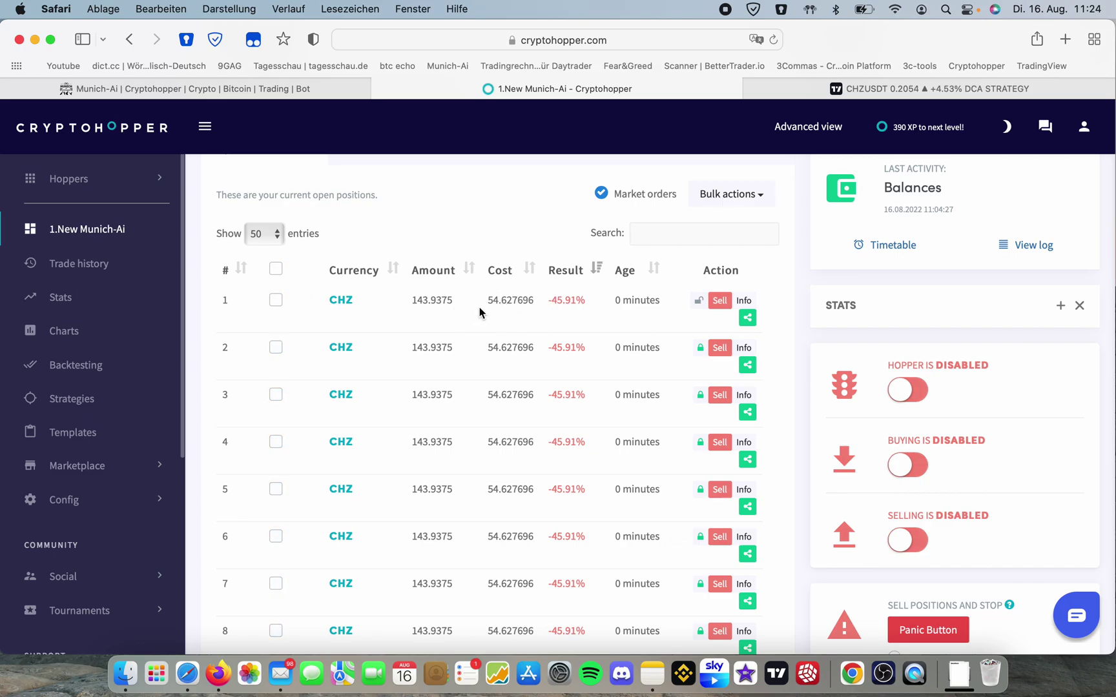
scroll(621, 309, down, 2)
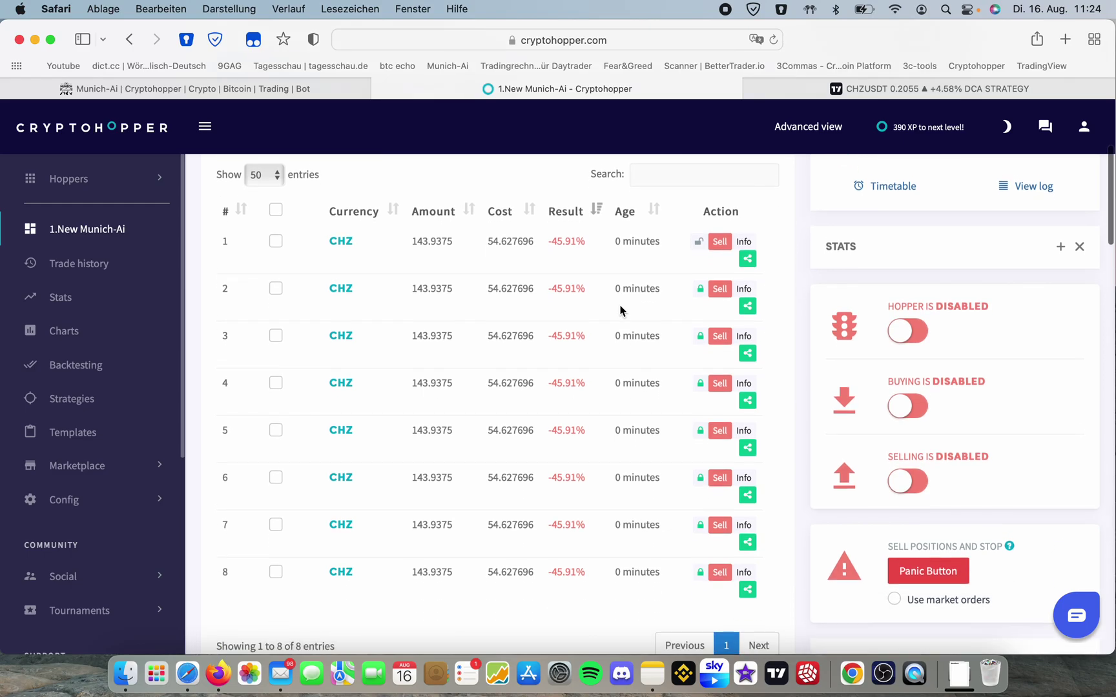
scroll(621, 309, up, 2)
scroll(620, 309, down, 10)
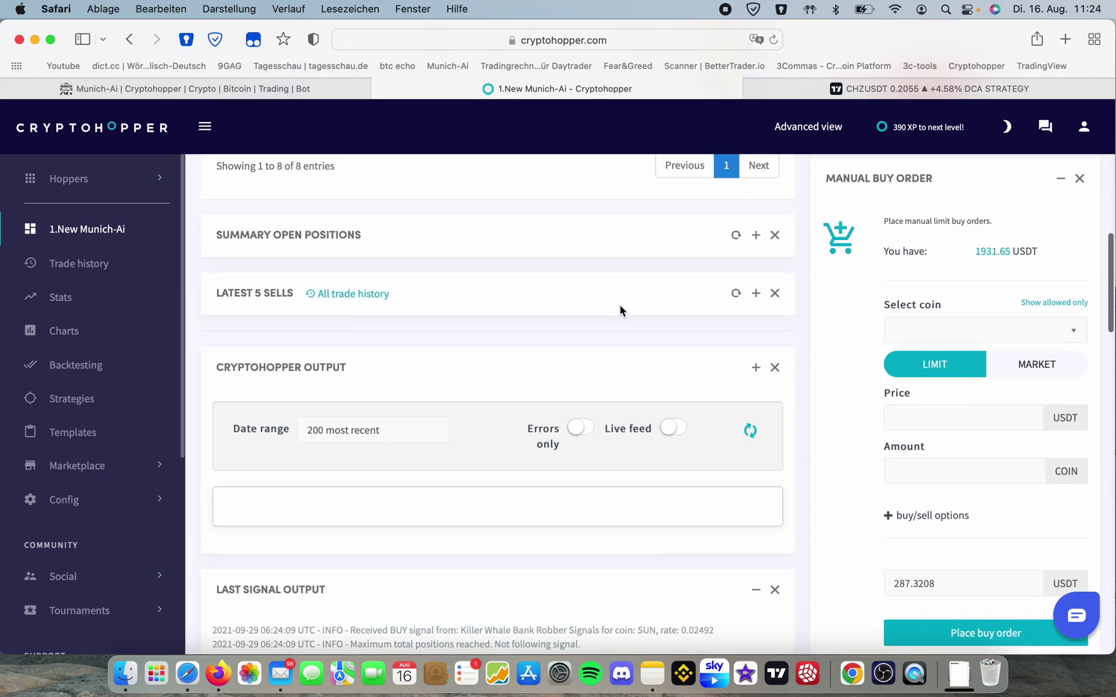
scroll(621, 310, up, 10)
scroll(621, 310, up, 2)
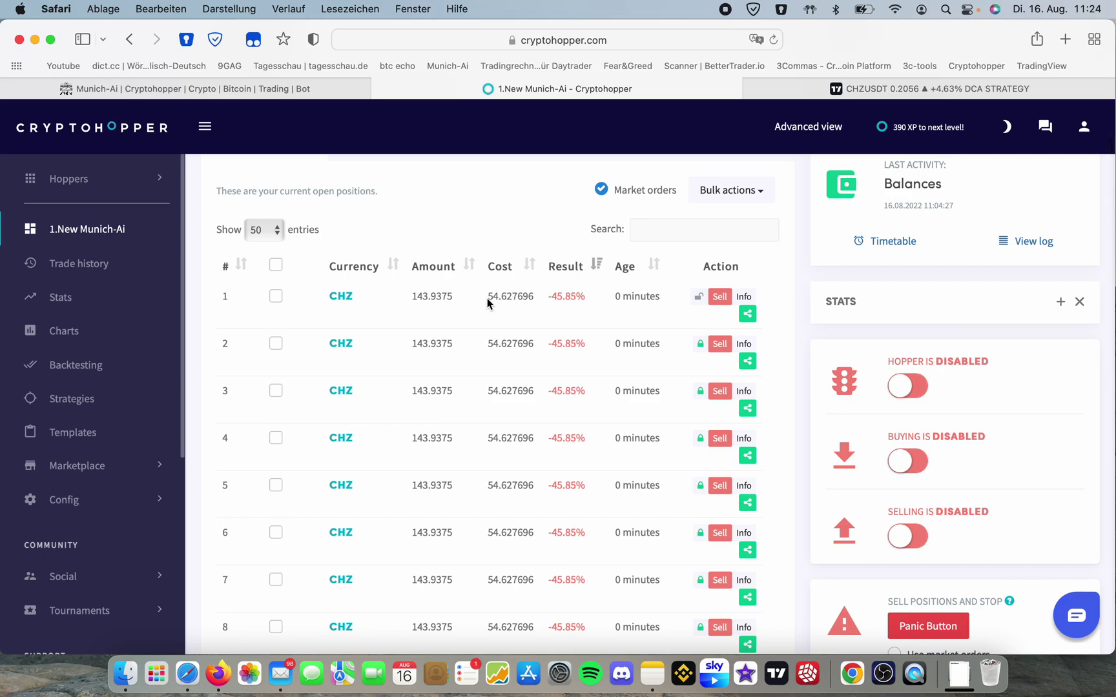
Compare the costs of positions 1–3 (position 1: 54.627696), then open the CHZ chart.
drag(488, 297, 498, 296)
scroll(513, 461, down, 3)
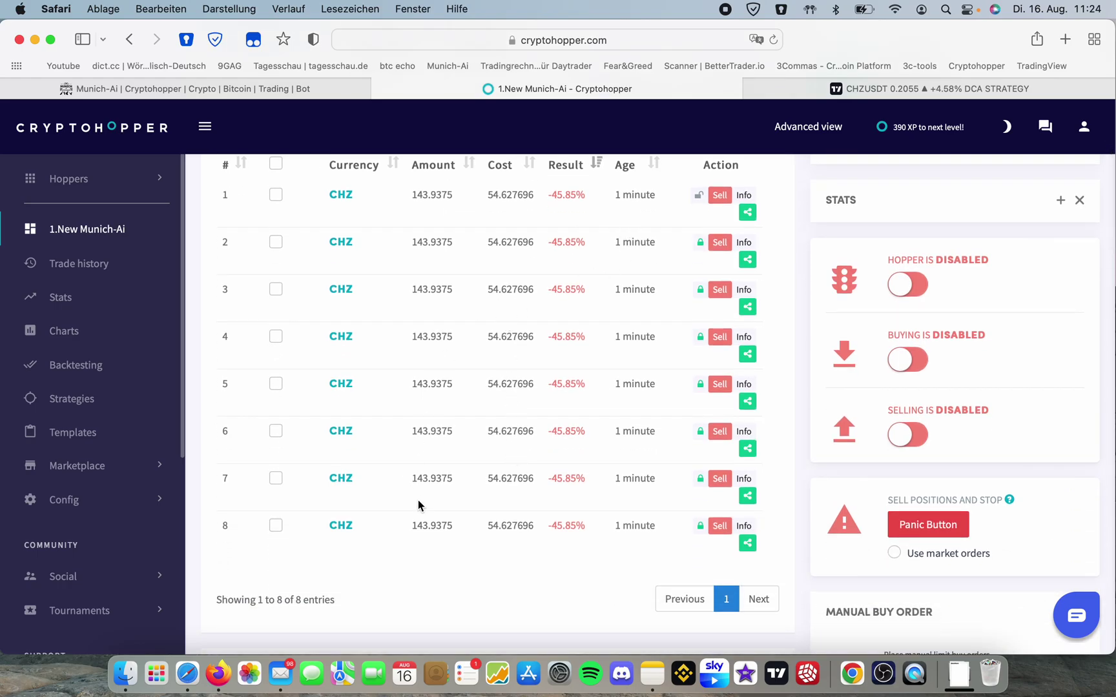
scroll(439, 511, up, 3)
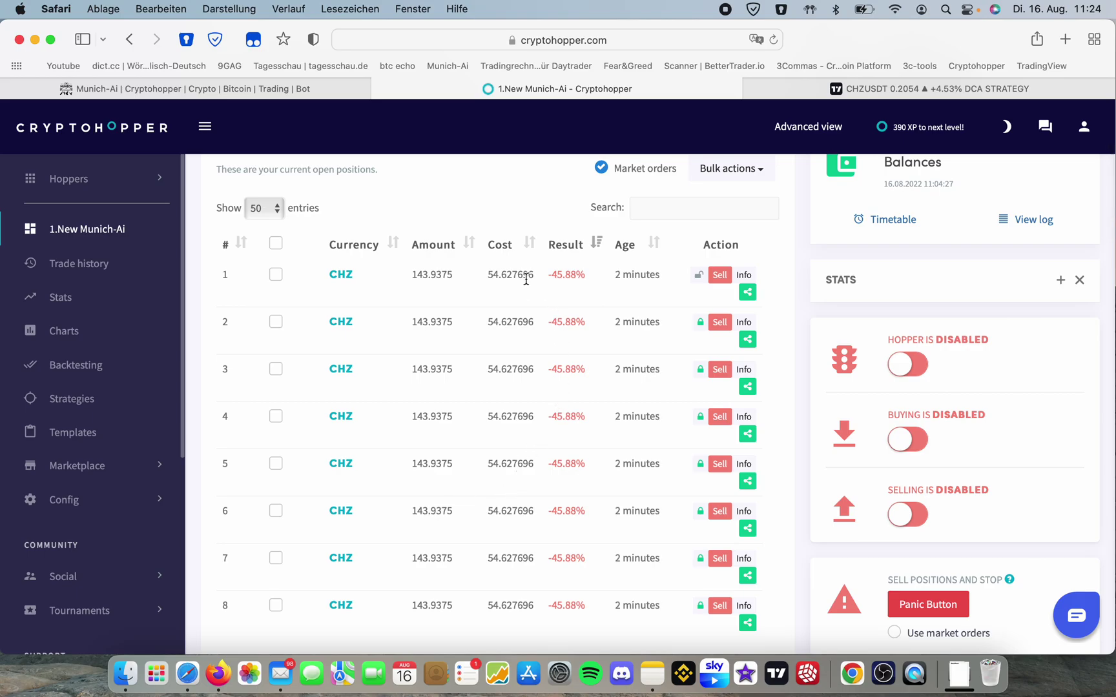
mouse_move(526, 277)
mouse_down()
mouse_move(483, 277)
mouse_move(493, 276)
mouse_up()
double_click(497, 275)
click(508, 324)
double_click(515, 274)
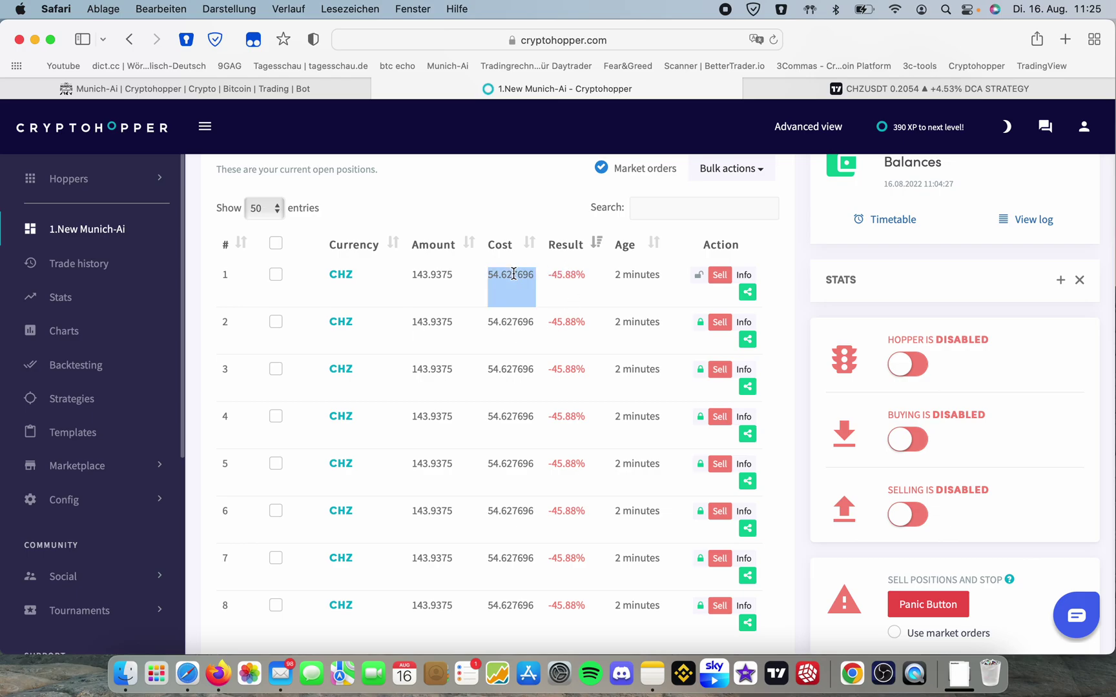
double_click(506, 323)
click(505, 369)
double_click(506, 369)
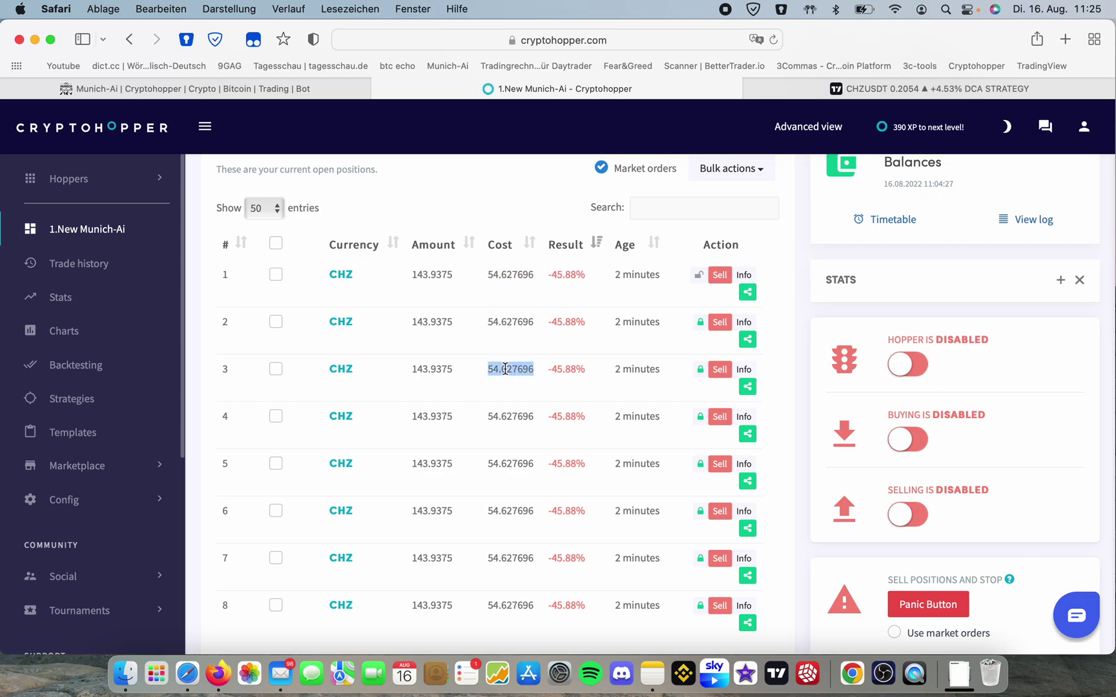
click(511, 344)
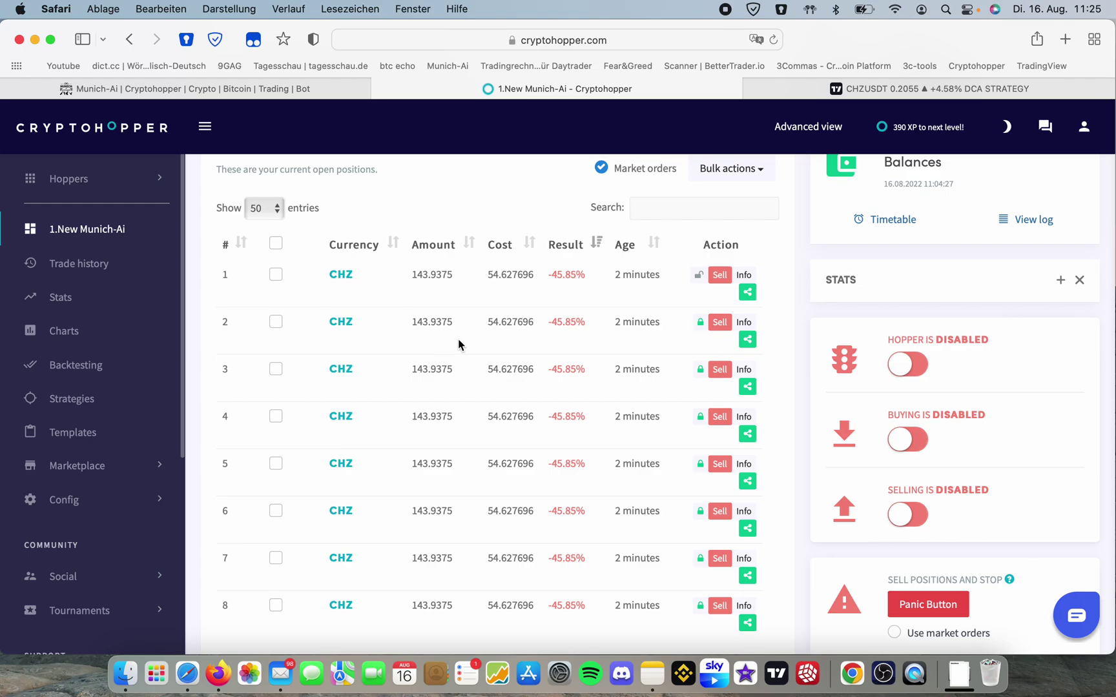
scroll(458, 343, down, 2)
scroll(459, 343, up, 2)
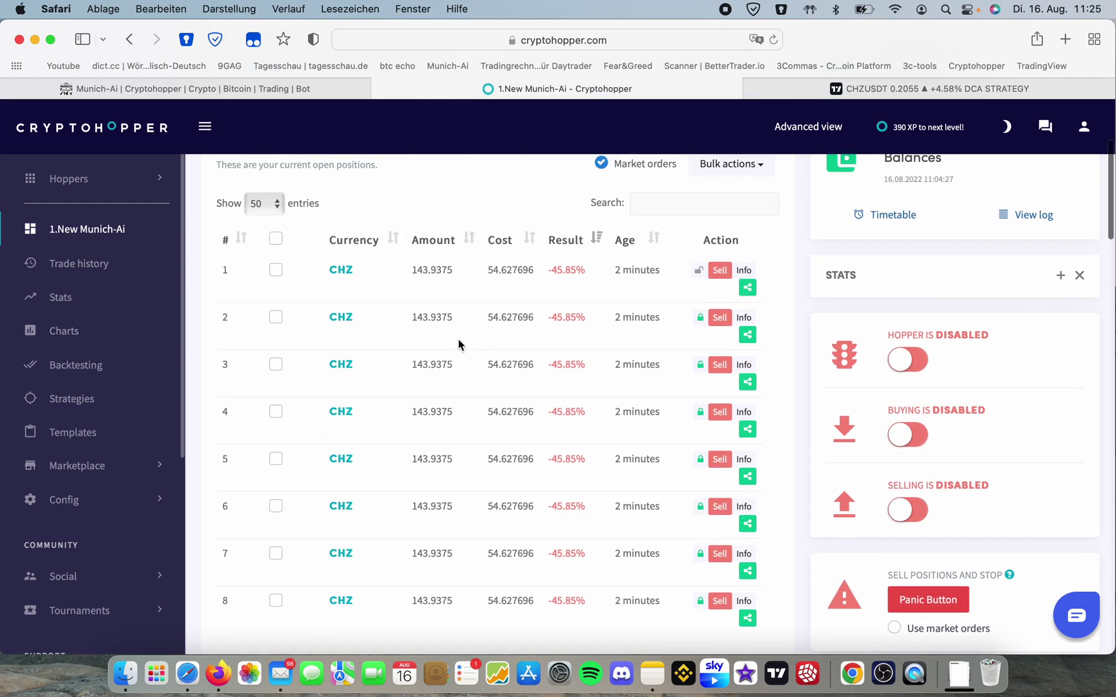
click(341, 316)
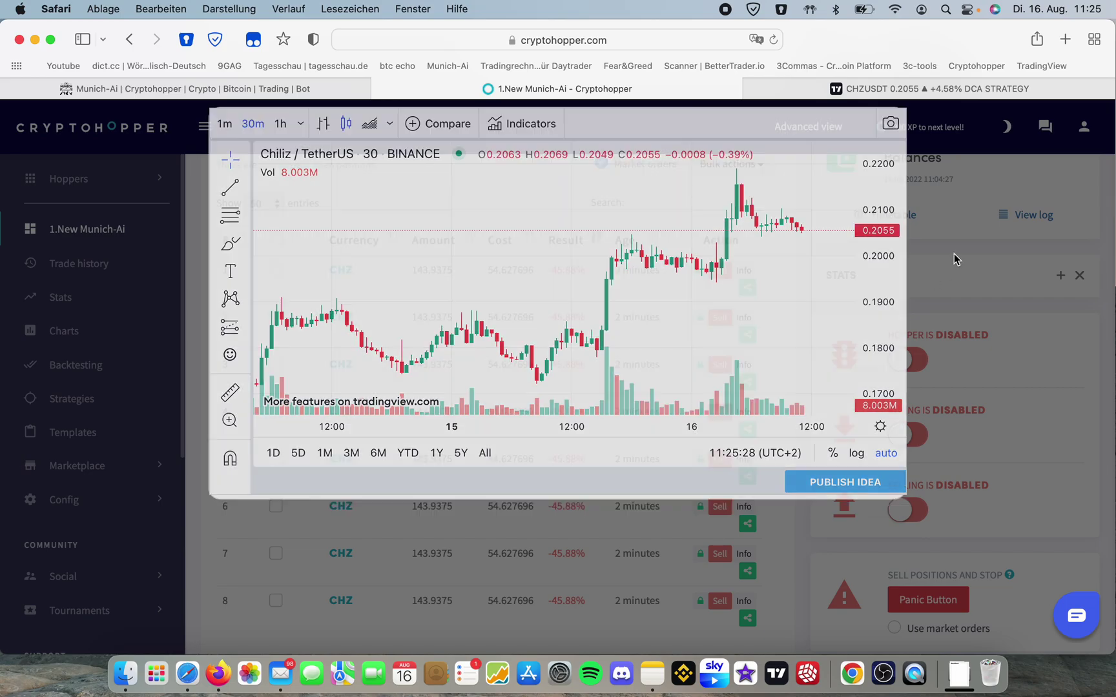
Close the TradingView CHZ/USDT chart popup to reveal the positions list again.
click(954, 253)
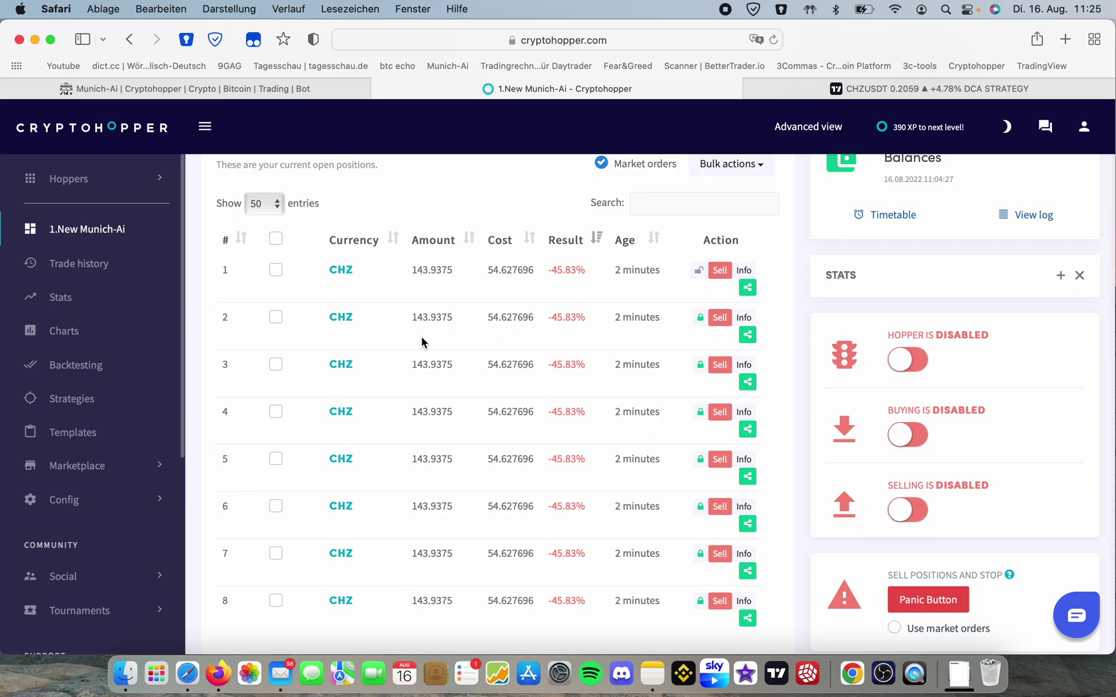
scroll(377, 340, up, 2)
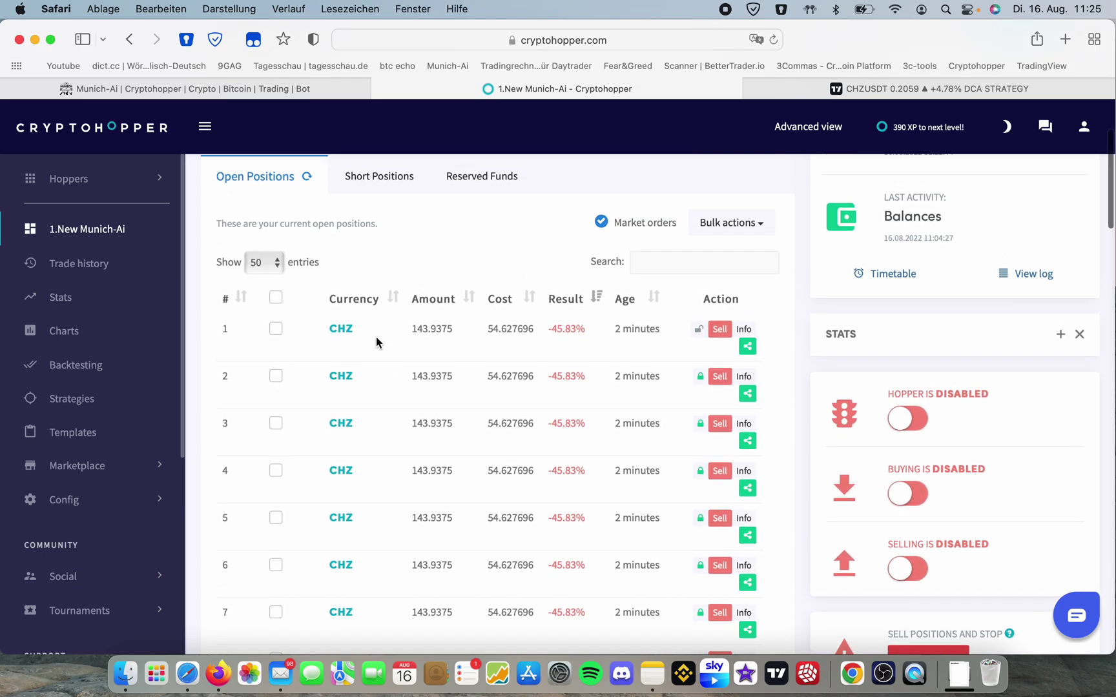
scroll(377, 341, down, 1)
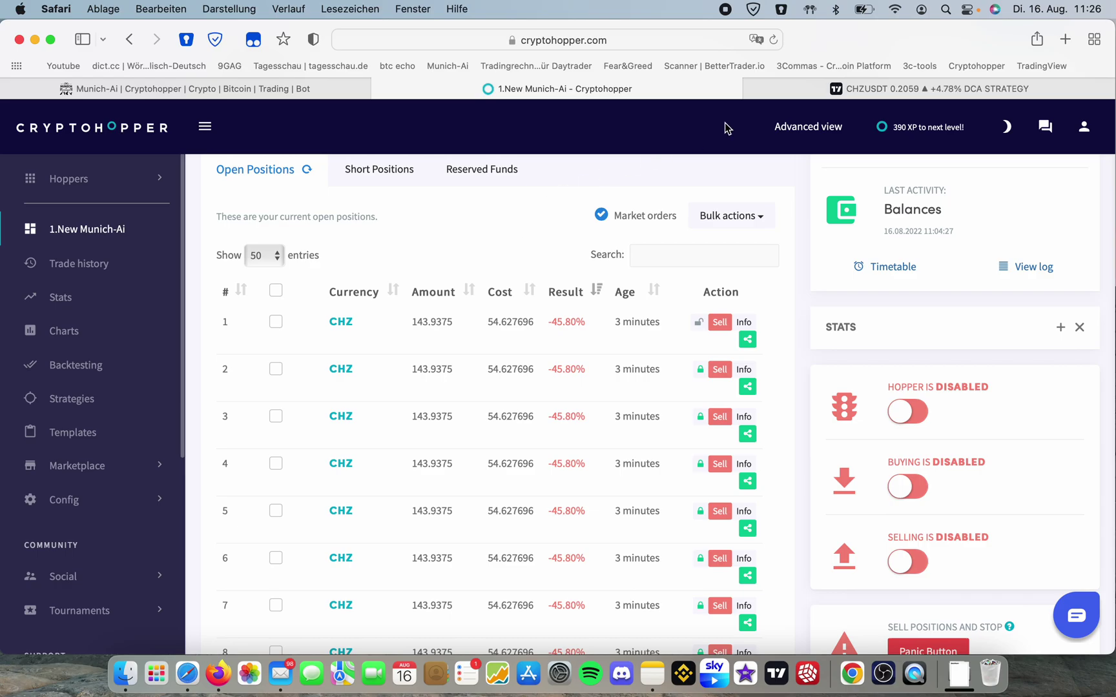
click(788, 89)
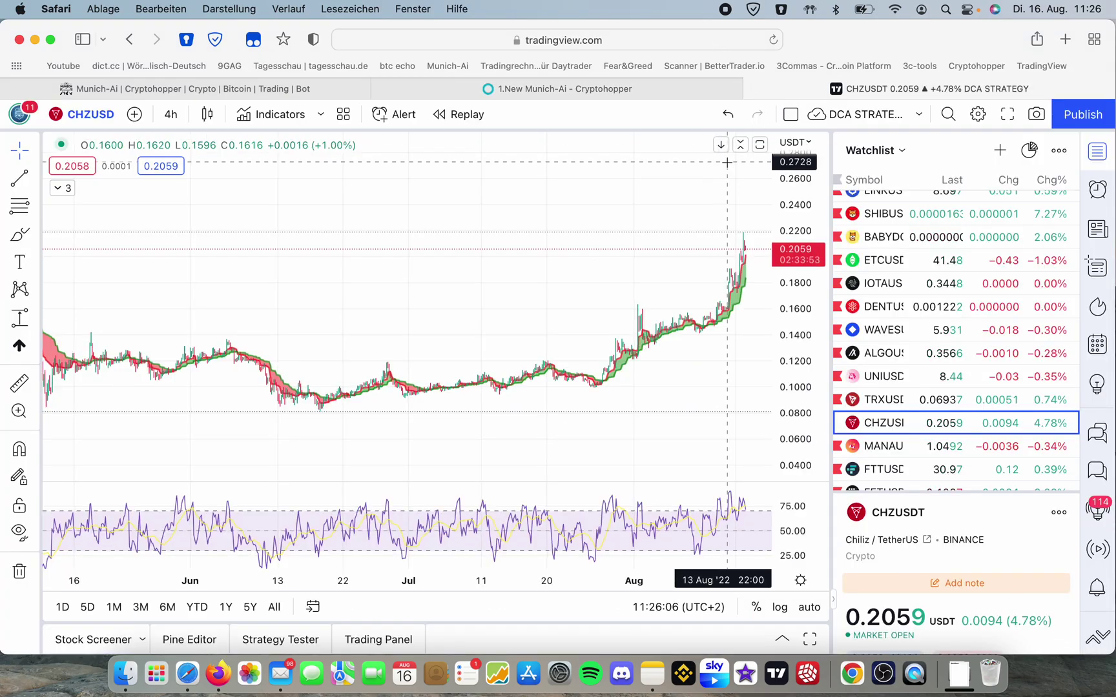
scroll(711, 162, up, 8)
scroll(726, 162, down, 2)
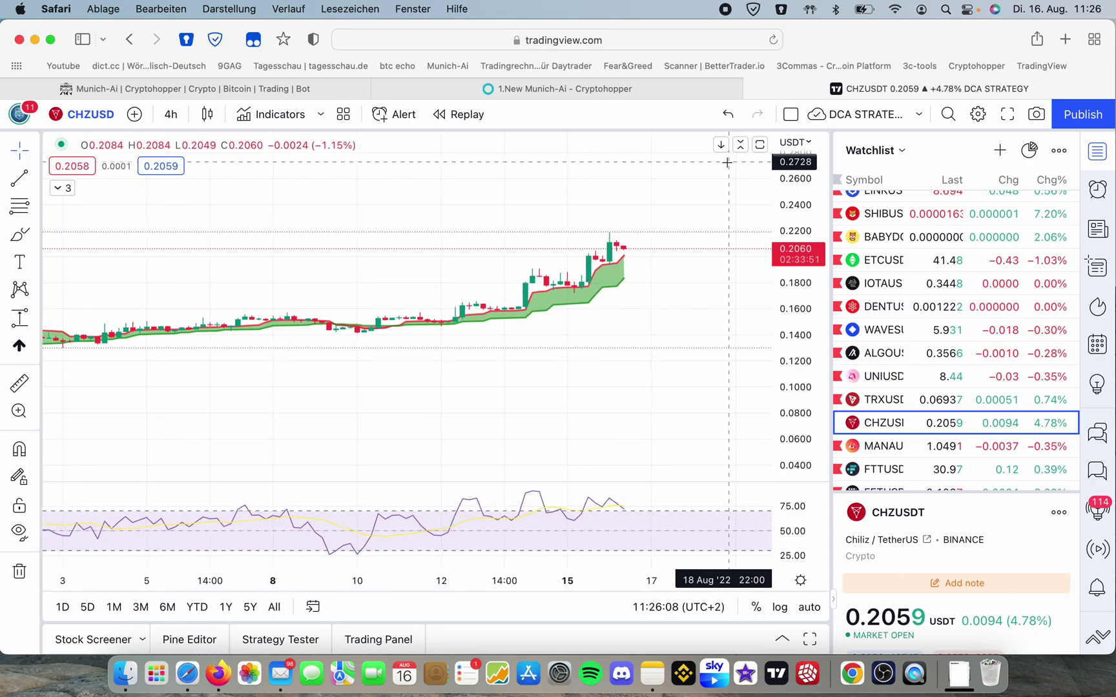
click(558, 87)
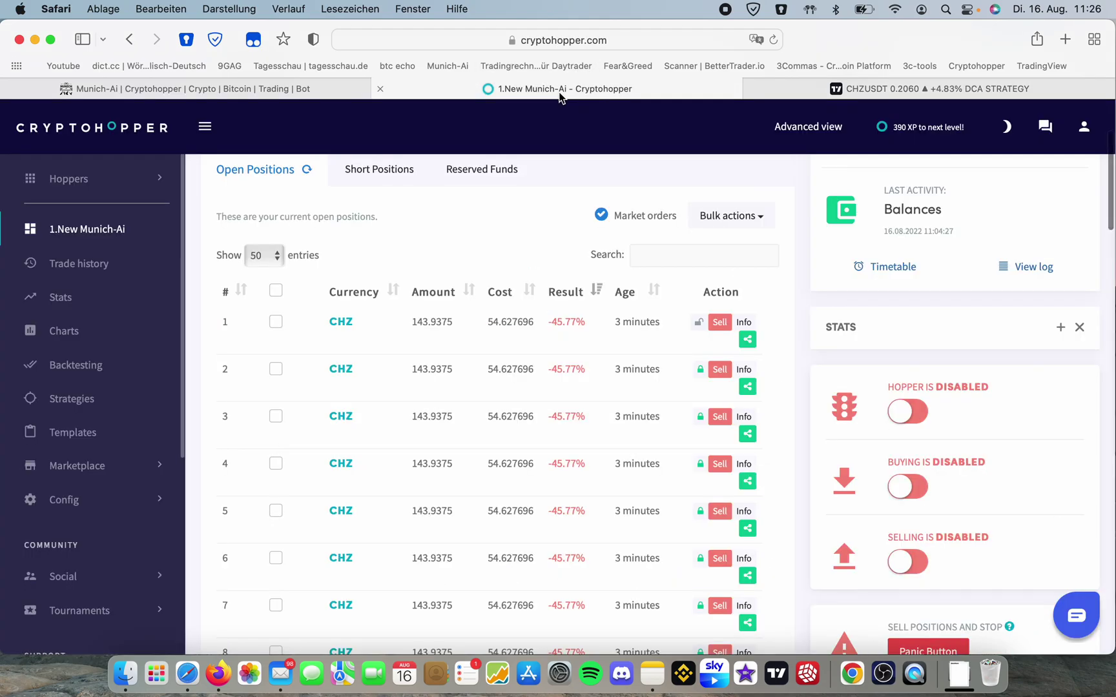
scroll(503, 250, down, 3)
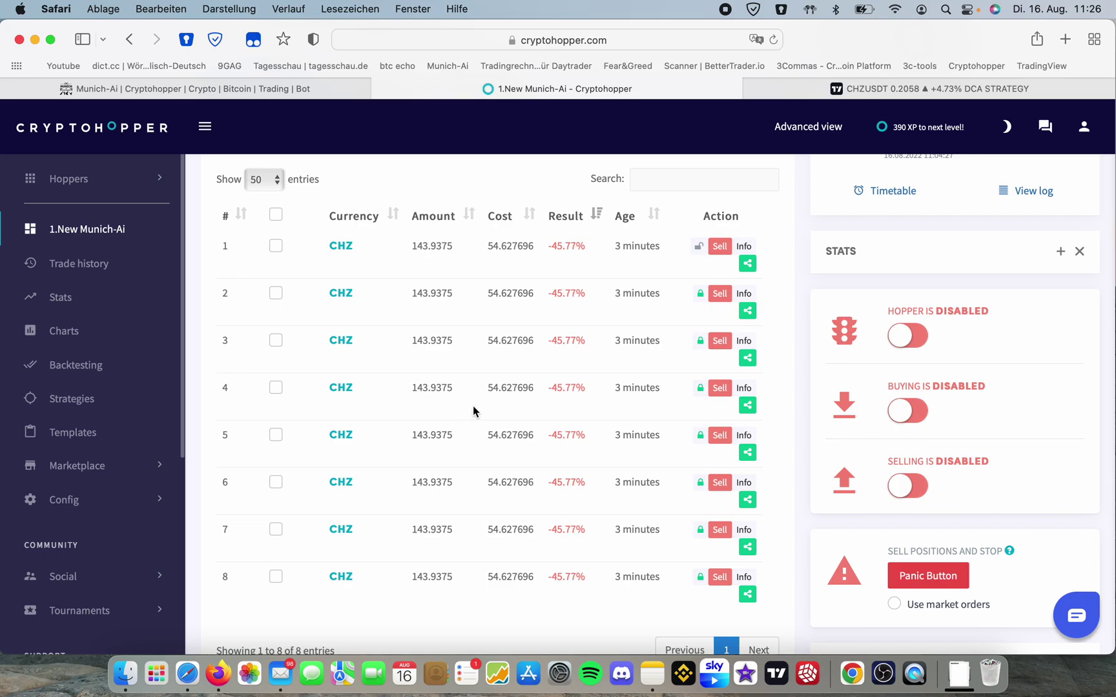
scroll(473, 405, up, 1)
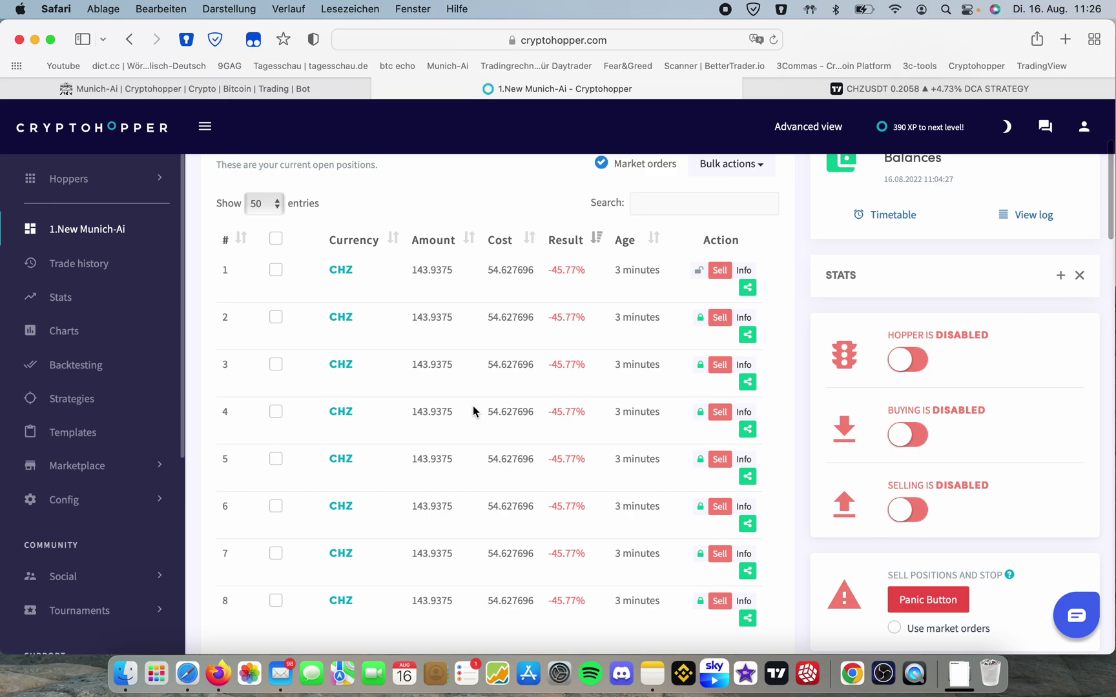